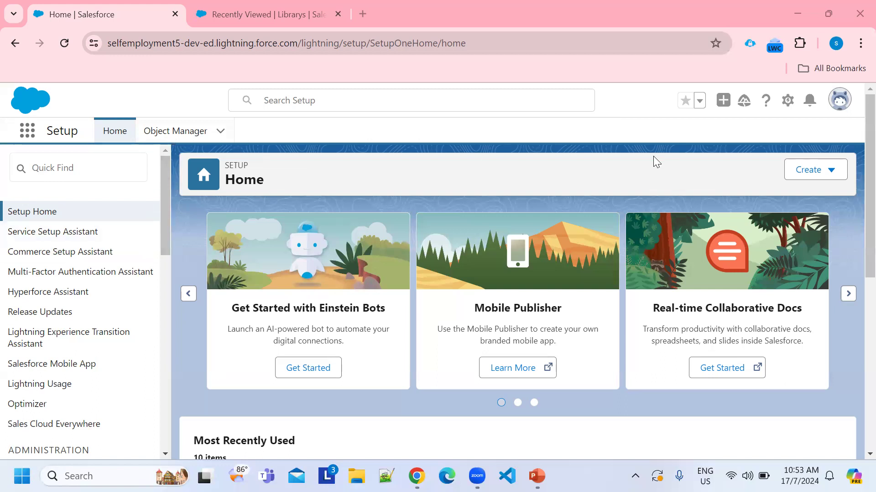
Step: Find the Library custom object in Object Manager by searching for "libr" and open its Fields & Relationships
click(286, 12)
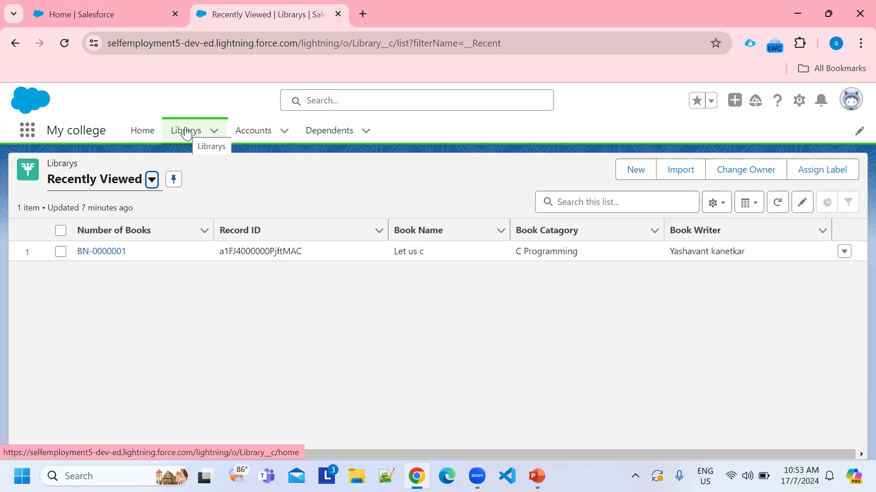
click(110, 10)
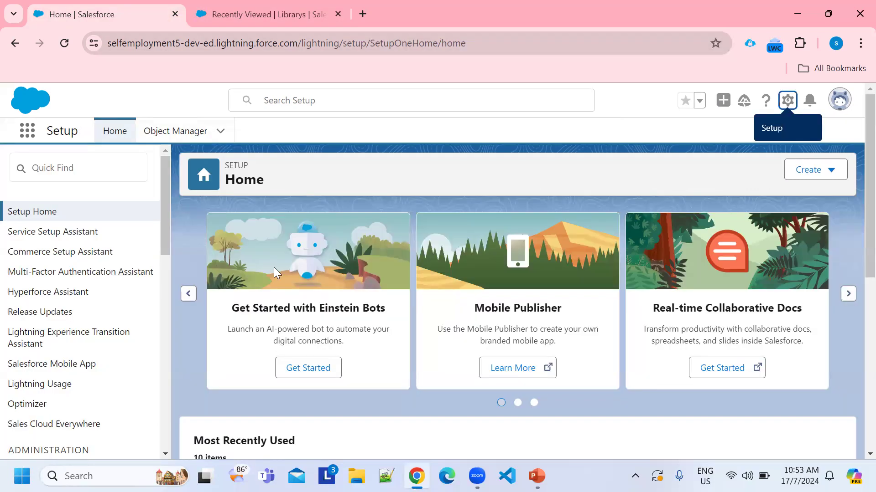
click(185, 137)
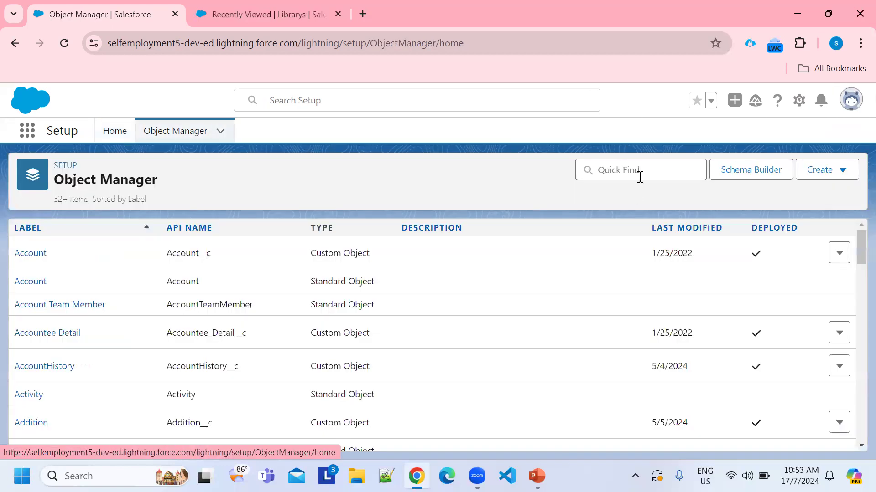
click(640, 176)
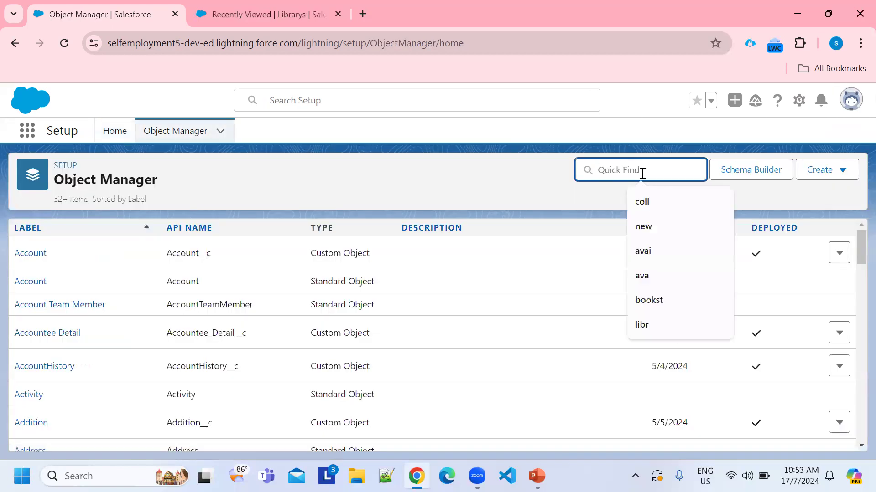
text(l)
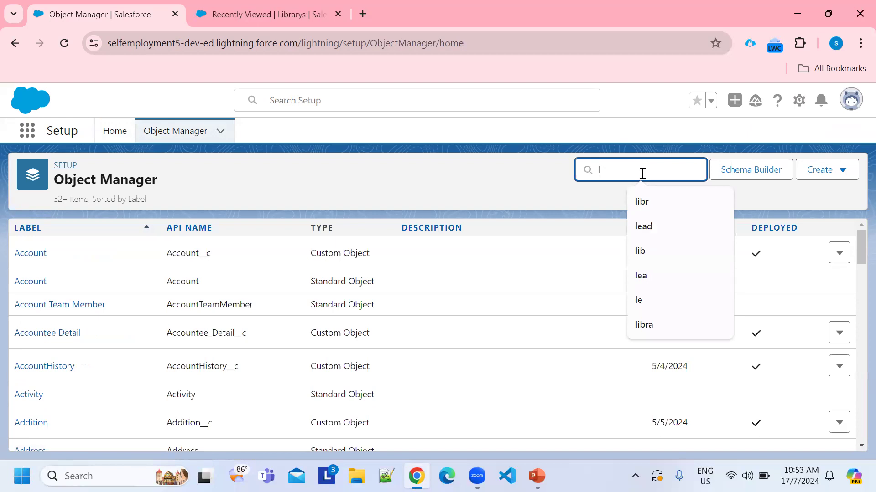
text(ibr)
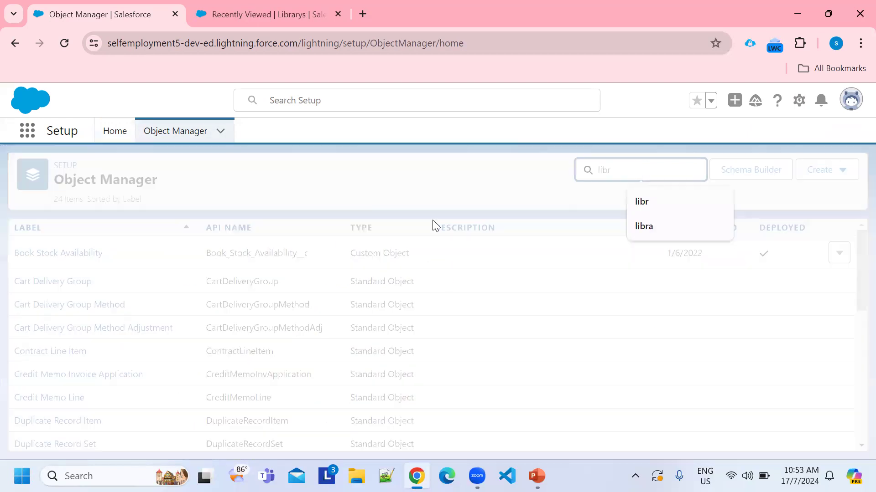
click(27, 253)
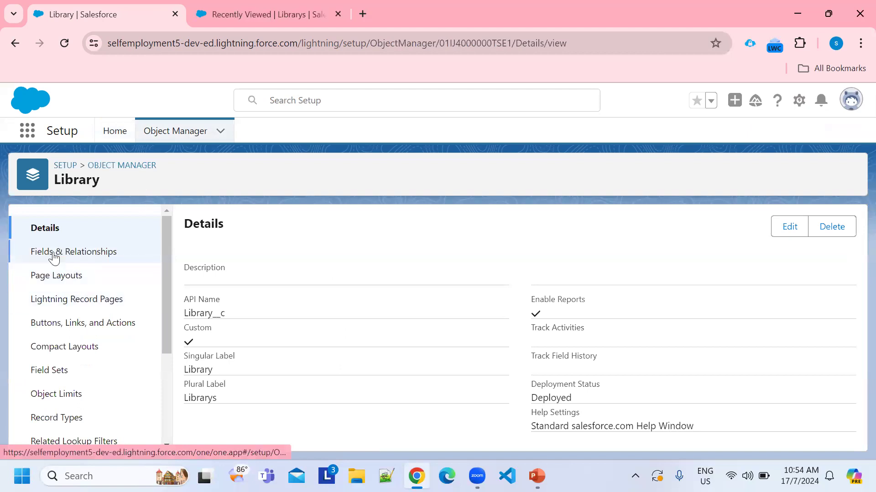
click(58, 252)
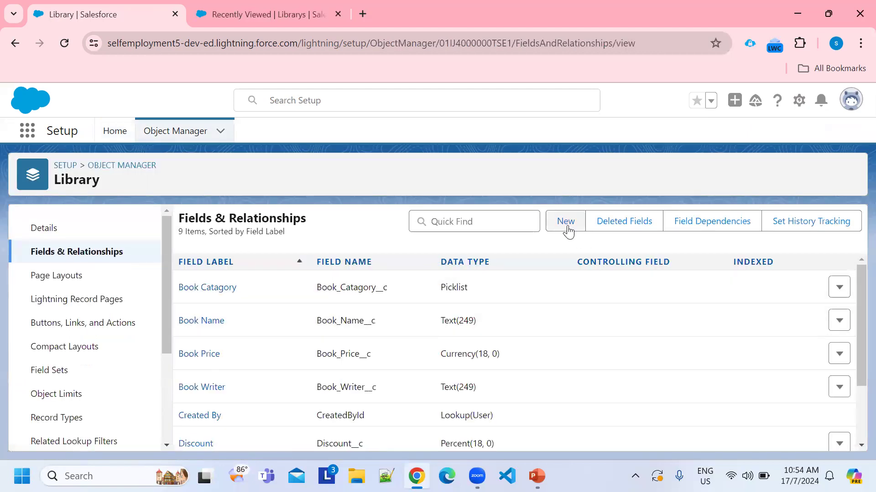
Step: Start a new custom field on the Library object with the Formula data type and proceed to its output type settings
click(566, 223)
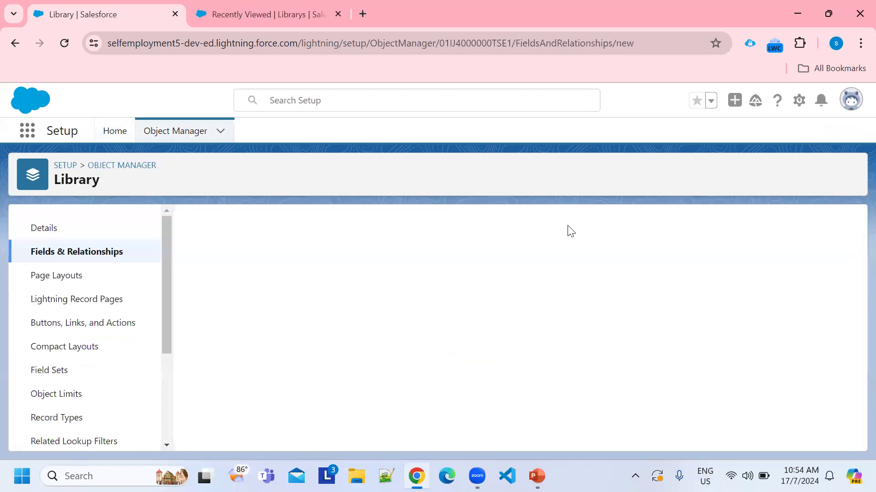
scroll(278, 355, down, 10)
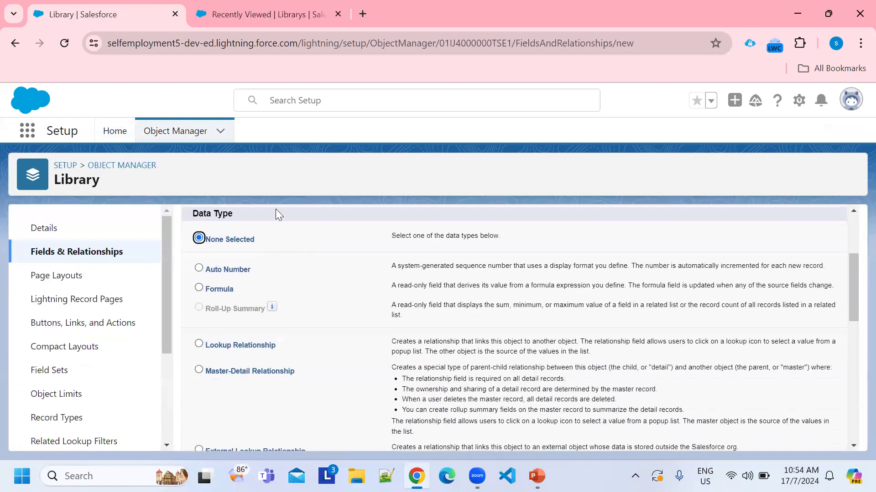
scroll(287, 283, down, 5)
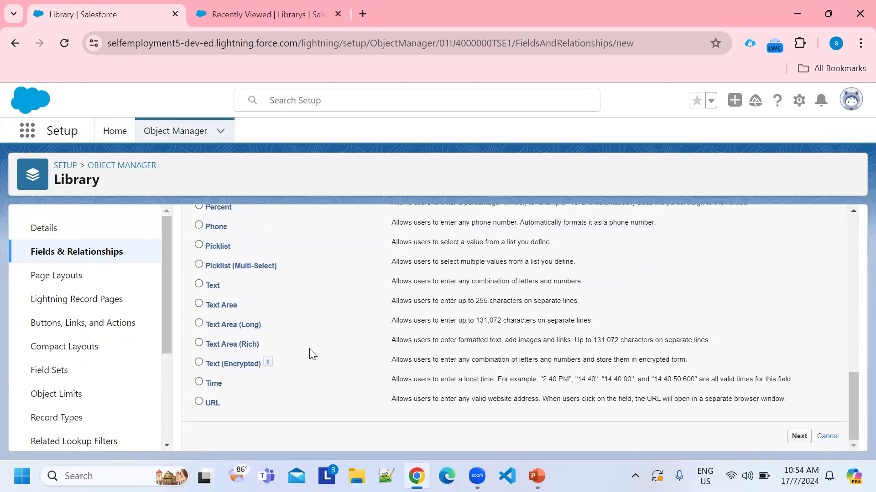
scroll(312, 354, up, 8)
scroll(310, 355, up, 3)
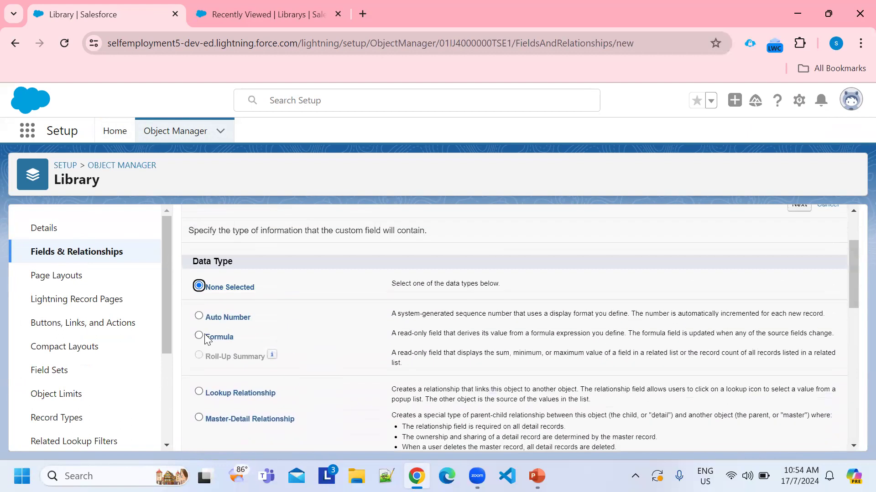
click(198, 336)
scroll(602, 319, down, 1)
scroll(602, 317, down, 6)
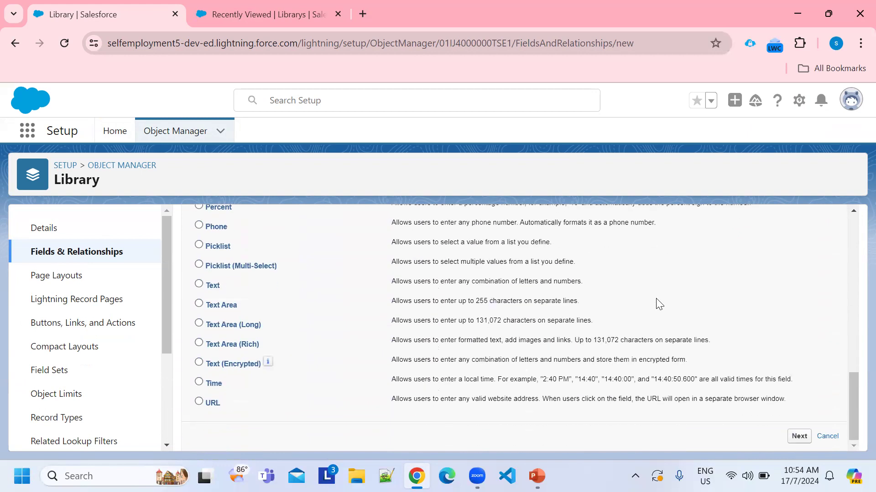
click(792, 436)
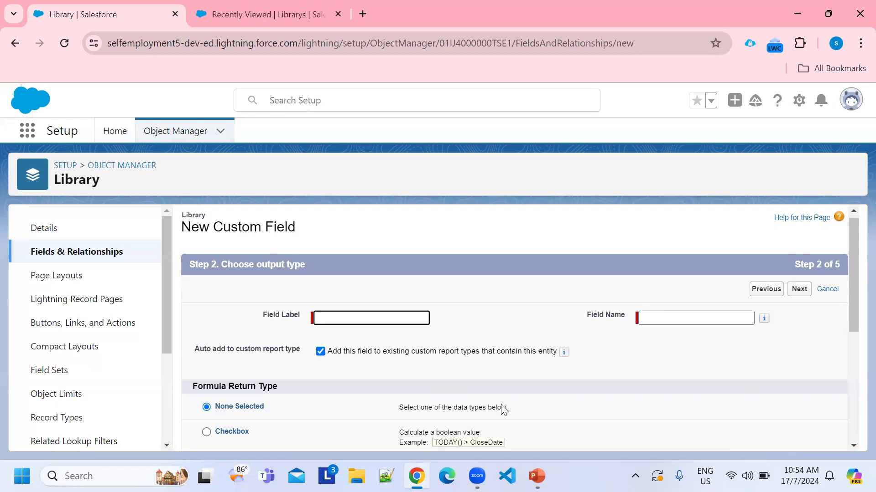
Step: Examine the fields on the new Library record form in the My college app, and close the form without saving
scroll(500, 409, down, 2)
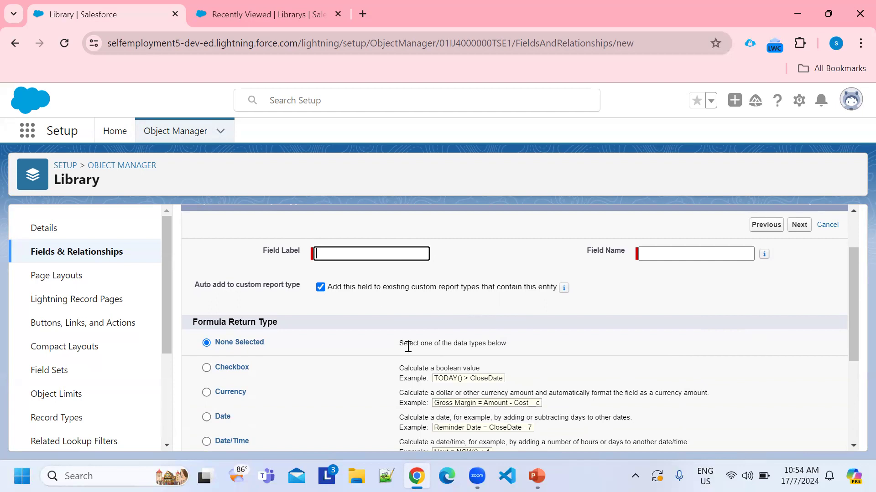
click(275, 12)
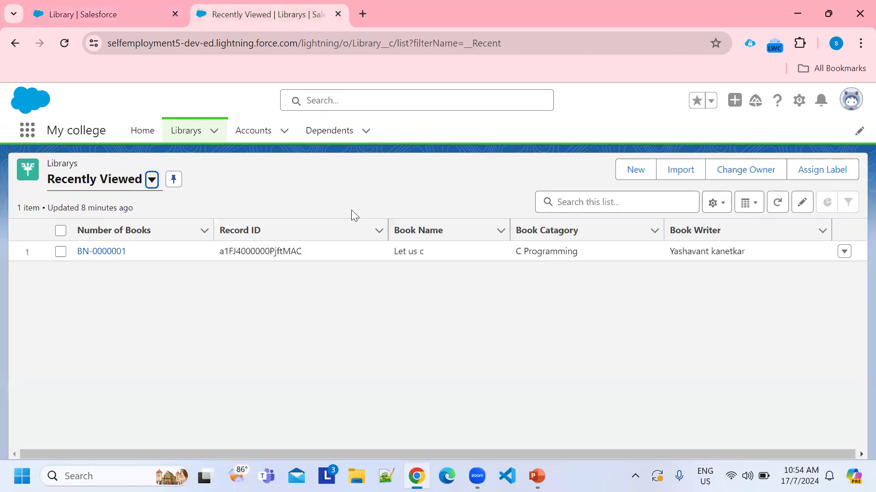
click(641, 172)
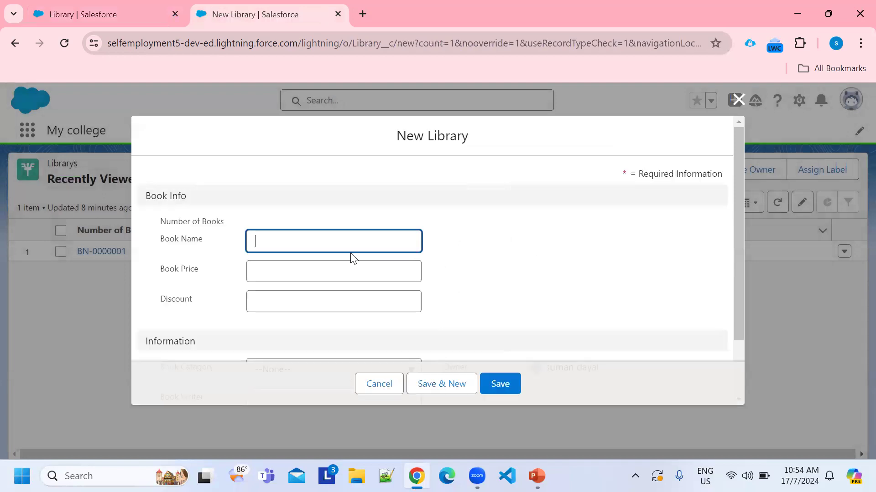
scroll(221, 280, down, 2)
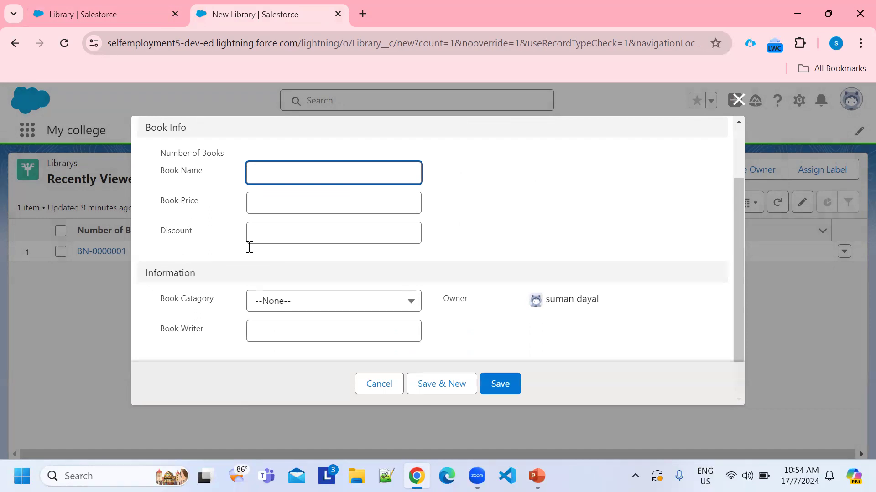
click(736, 100)
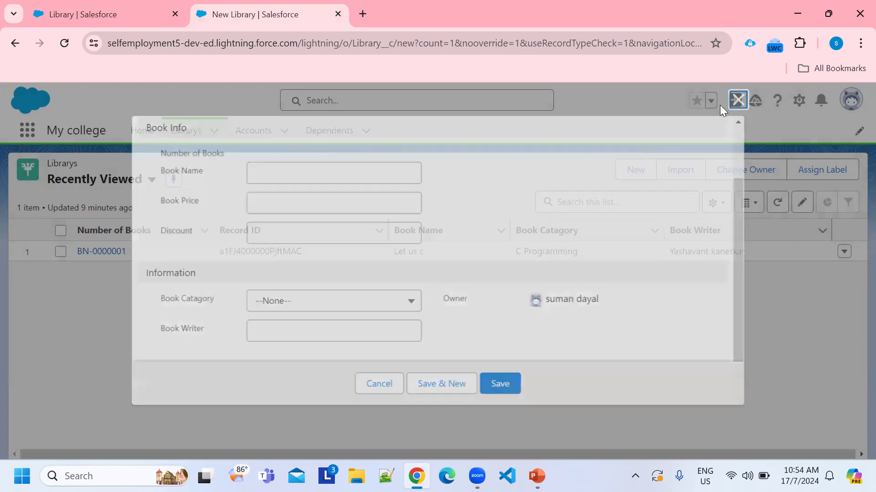
Step: Label the new formula field "Total Price" with the field name Total_Price
click(109, 11)
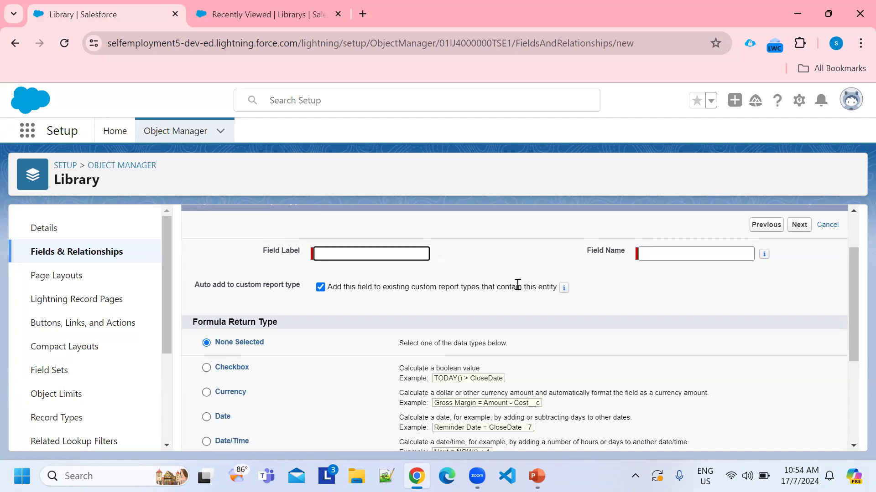
text(to)
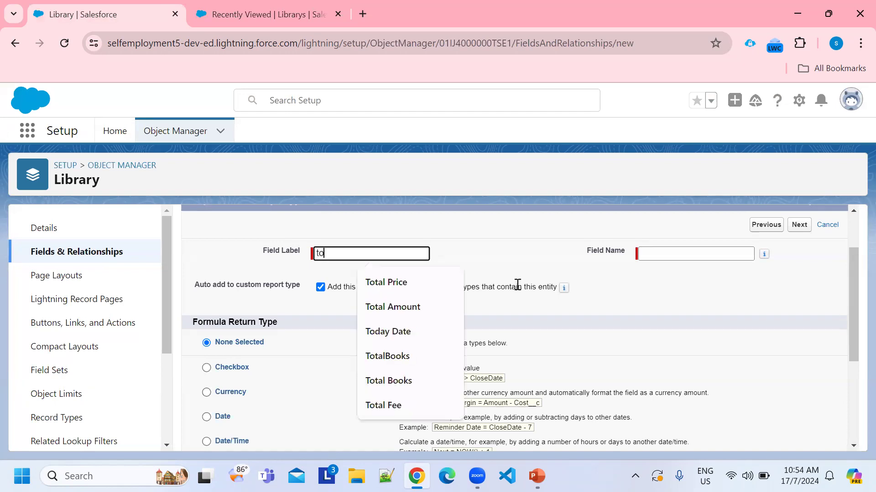
key(BackSpace)
key(BackSpace)
text(T)
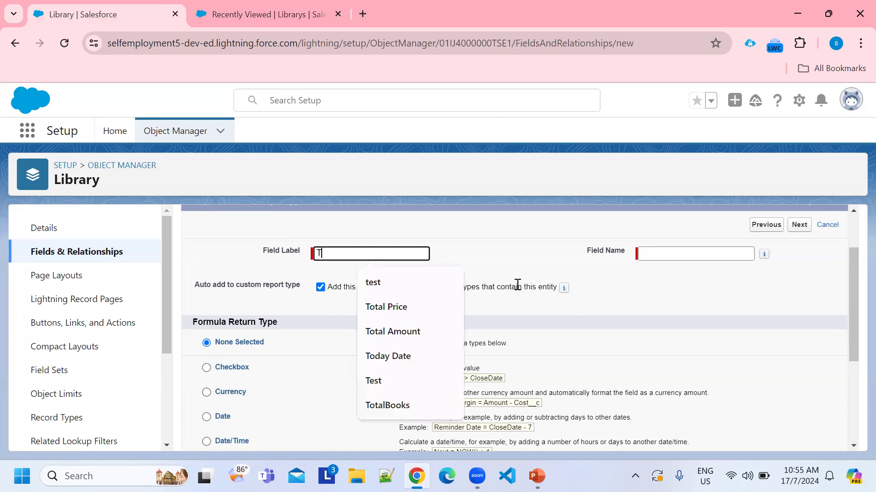
text(otal Pr)
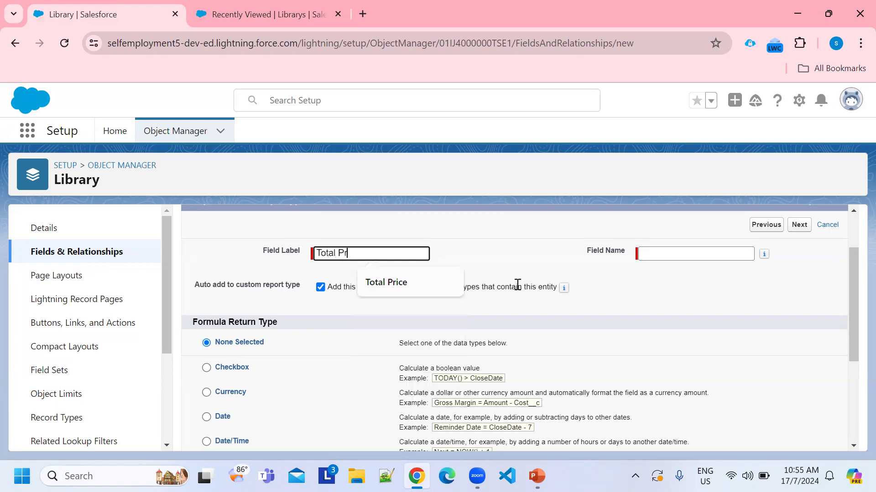
text(ice)
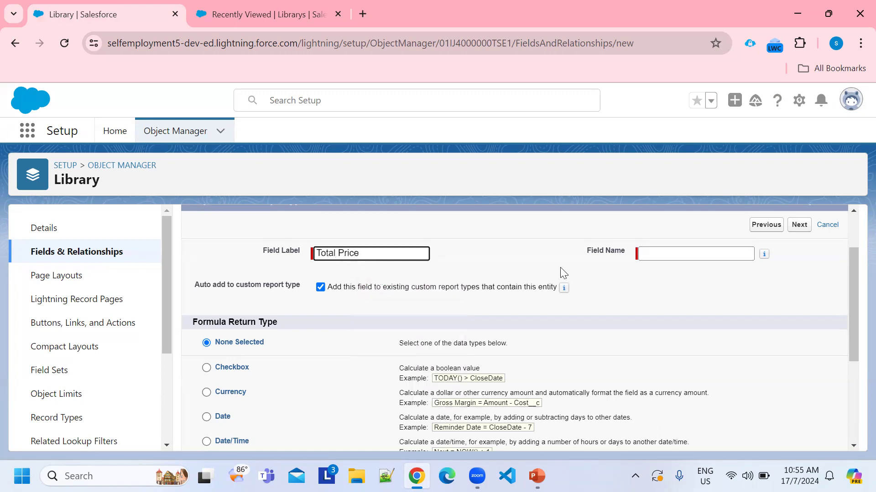
click(688, 253)
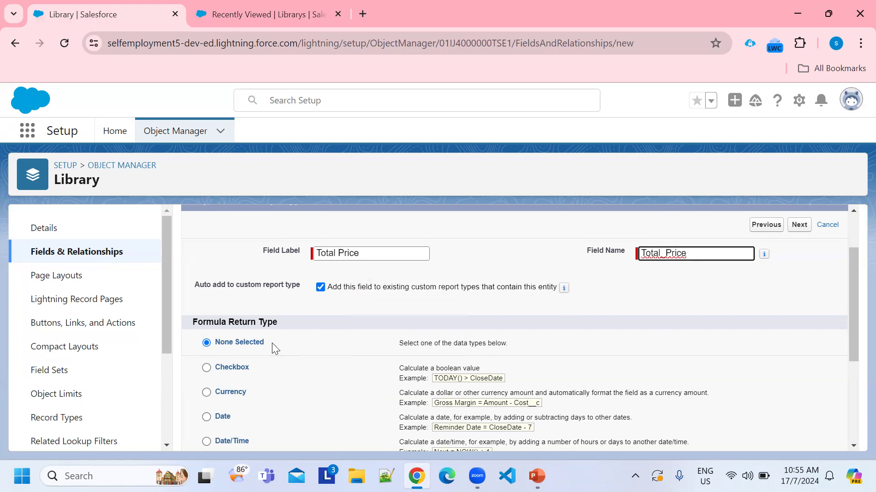
Step: Set the formula return type of the Total Price field to Currency
scroll(237, 306, down, 2)
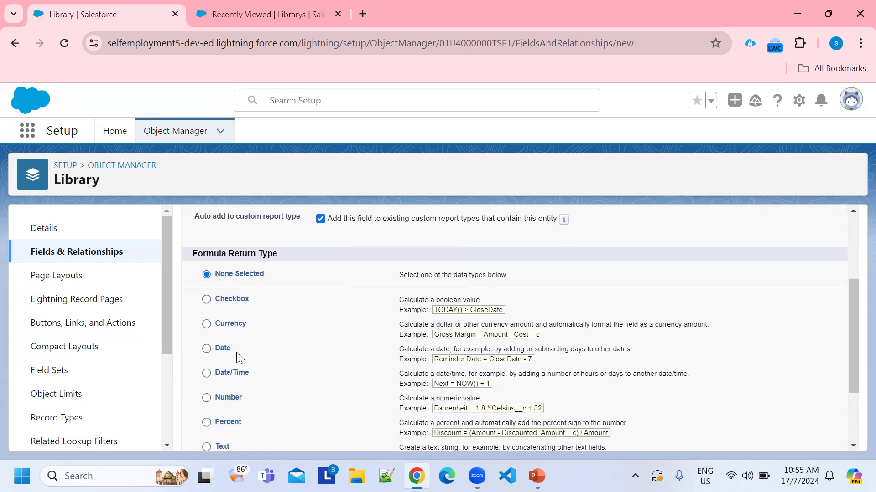
scroll(236, 360, down, 2)
scroll(236, 360, up, 3)
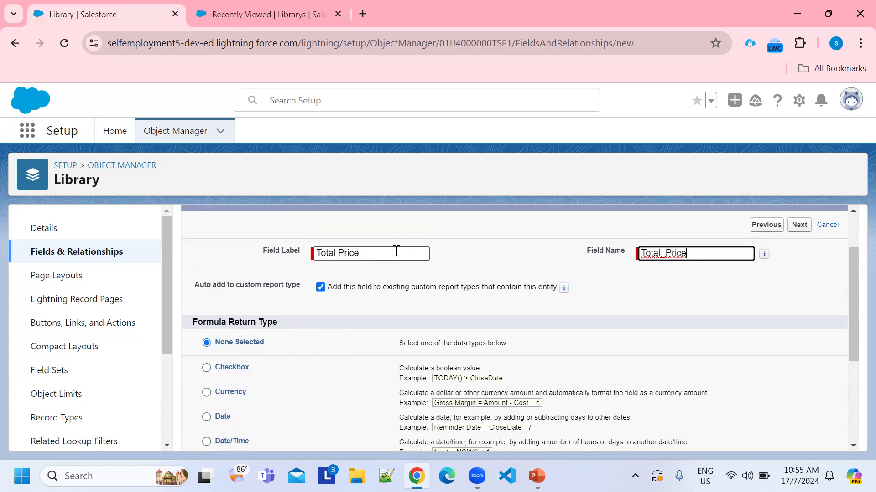
scroll(249, 341, down, 2)
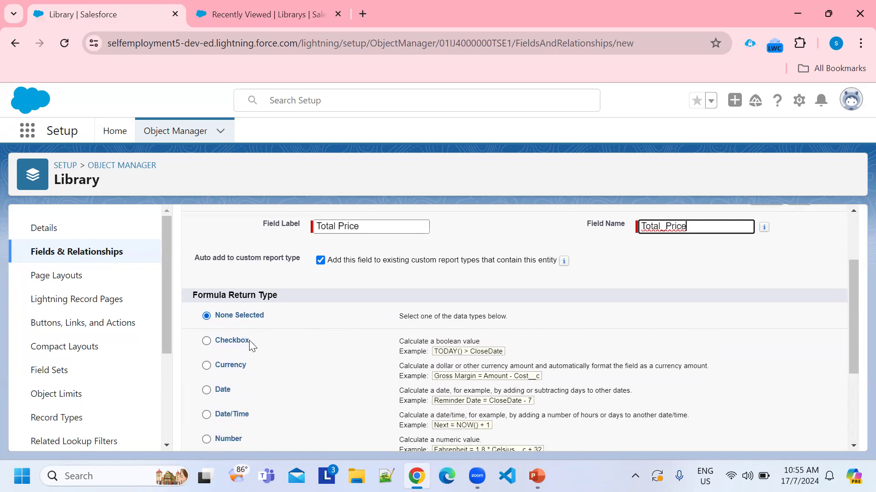
scroll(365, 354, up, 3)
scroll(378, 325, down, 3)
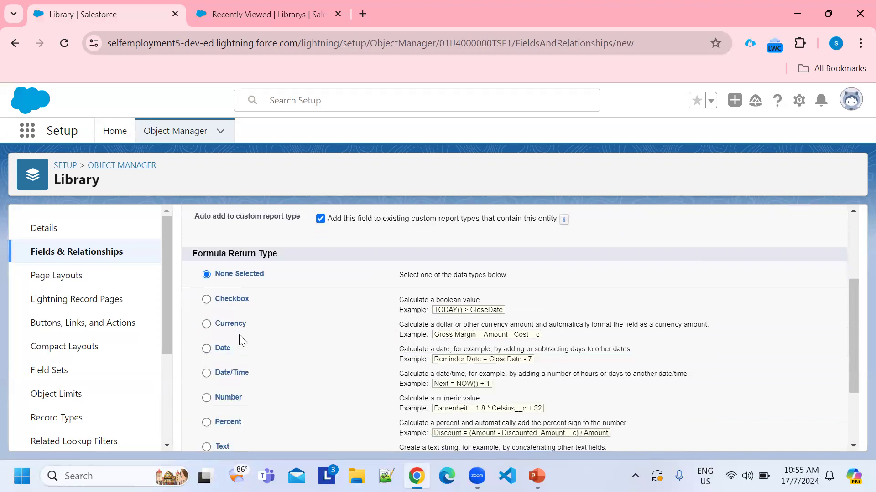
scroll(306, 332, down, 2)
scroll(309, 333, up, 4)
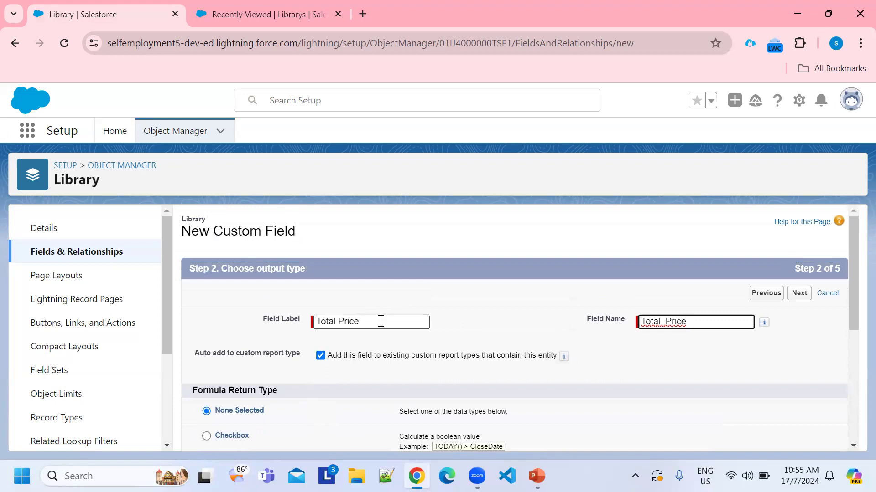
scroll(381, 321, down, 3)
scroll(232, 338, down, 2)
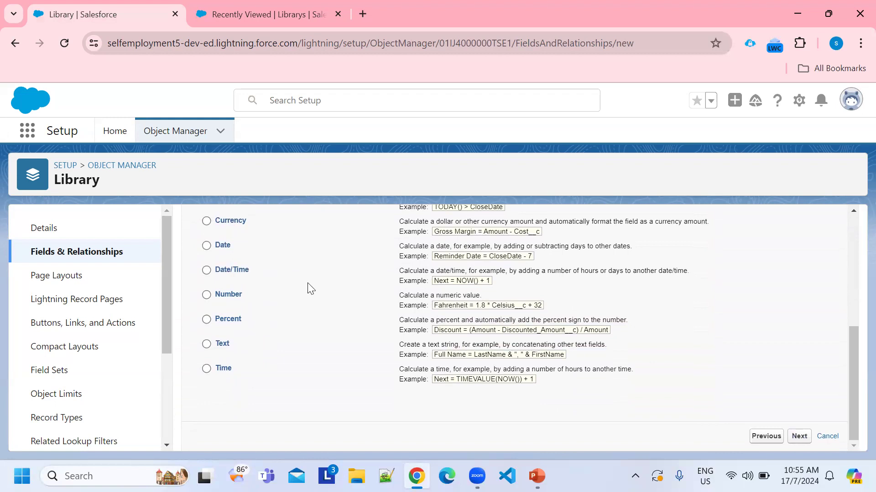
scroll(307, 283, up, 2)
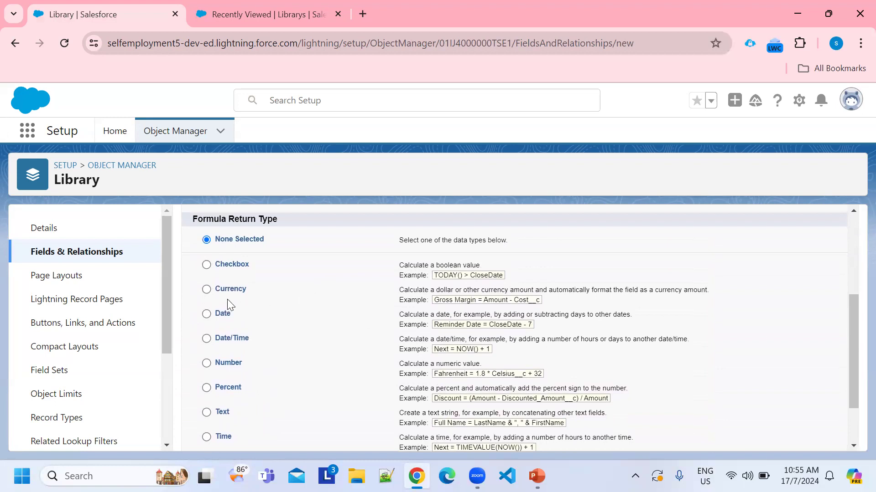
click(206, 290)
scroll(538, 357, up, 4)
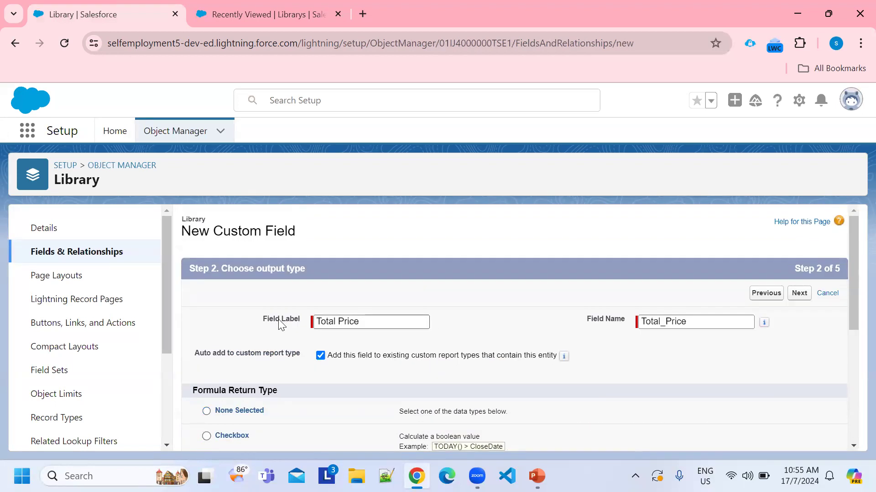
Step: Check the Book Price and Discount fields on the new Library record form, close it unsaved, and return to the custom field setup
click(247, 12)
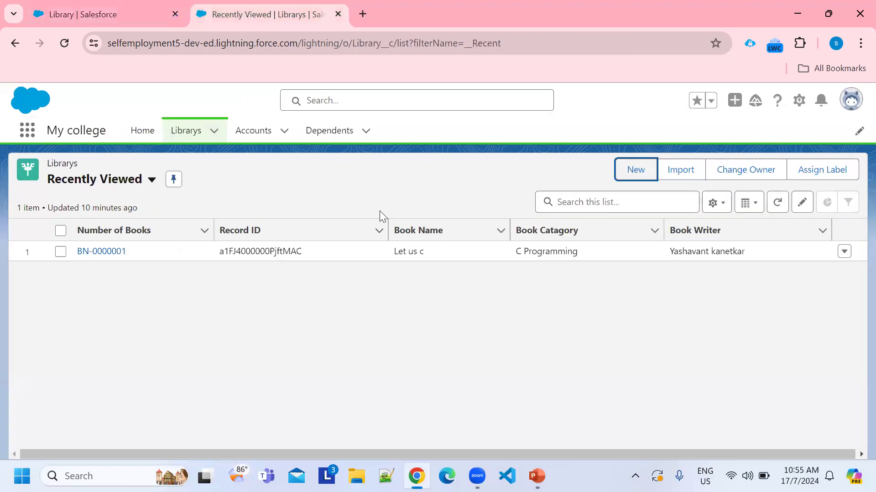
click(621, 169)
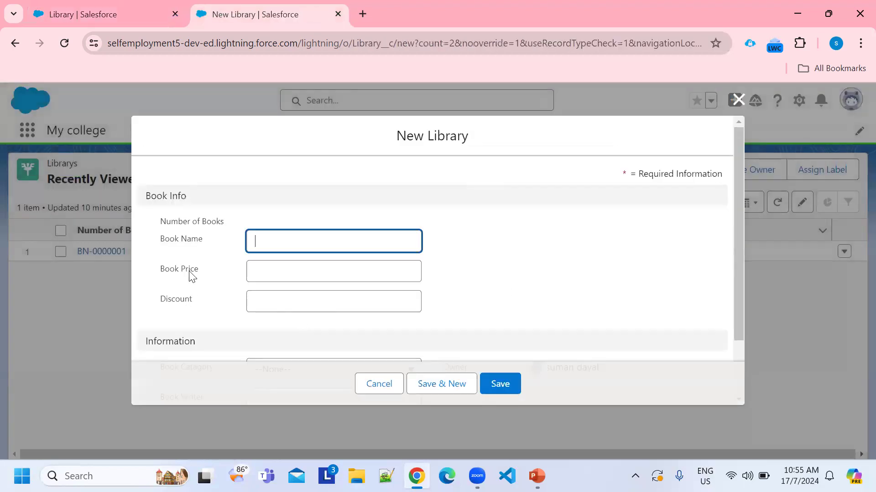
click(737, 99)
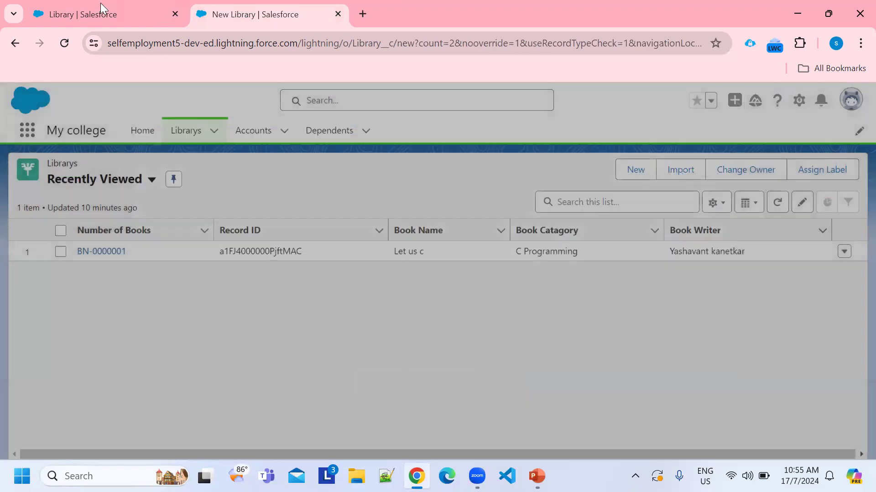
click(100, 6)
Step: Proceed to the formula entry page for the Total Price field and switch to the Simple Formula editor
scroll(456, 349, down, 2)
scroll(724, 254, down, 1)
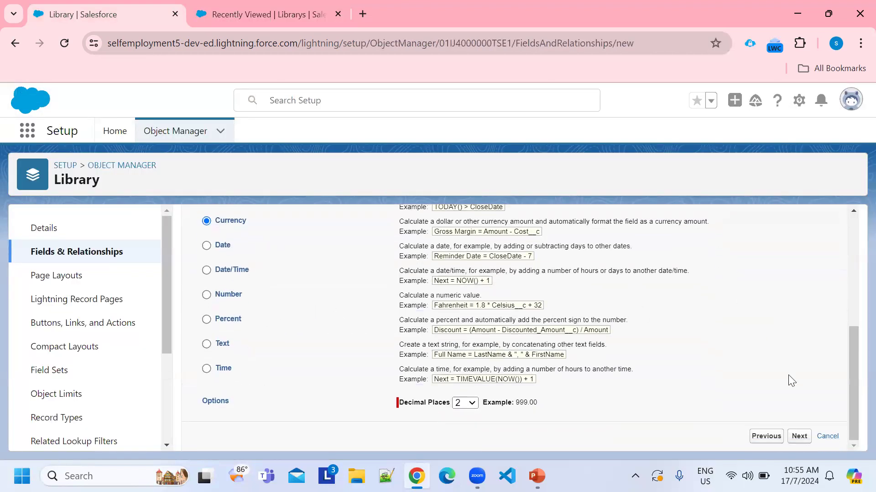
click(799, 437)
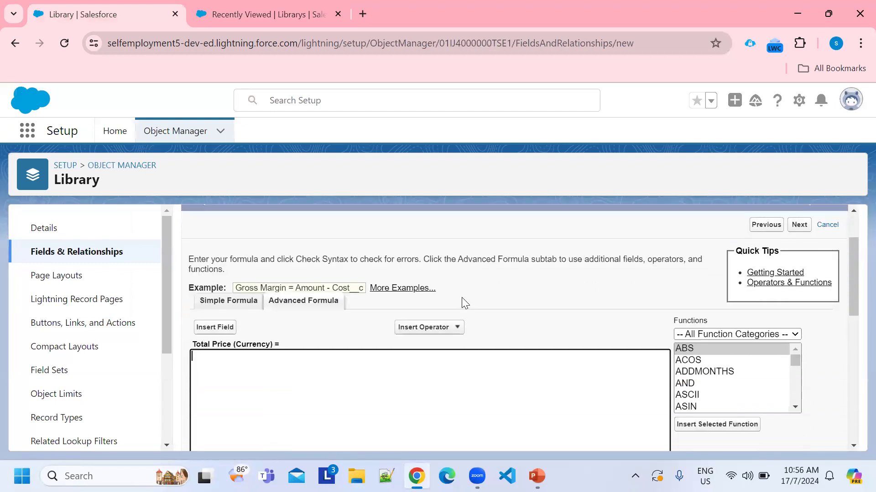
scroll(463, 309, down, 1)
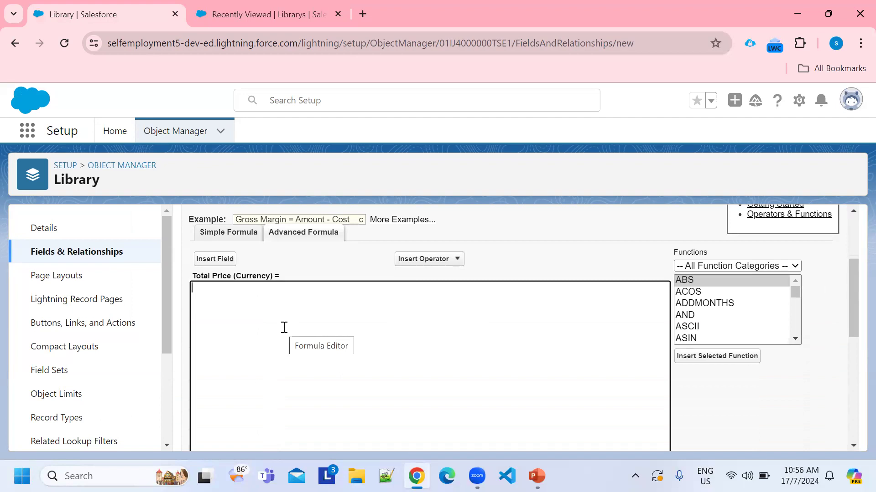
click(253, 237)
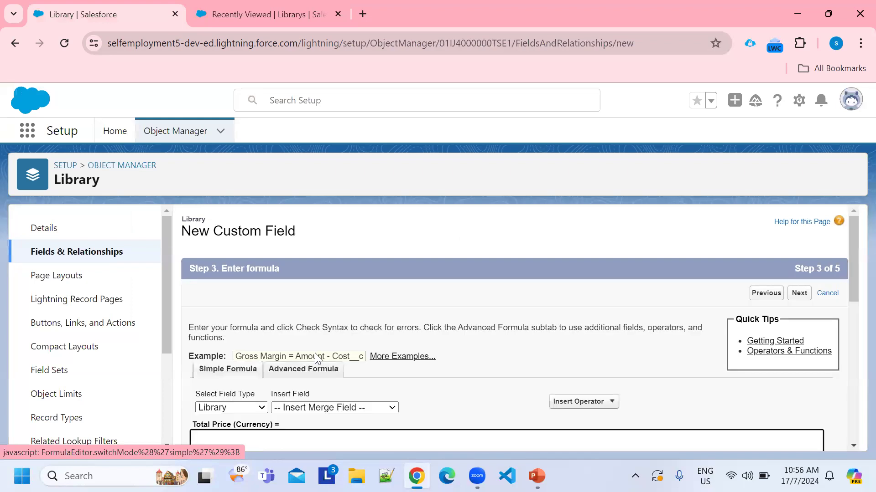
scroll(311, 246, down, 3)
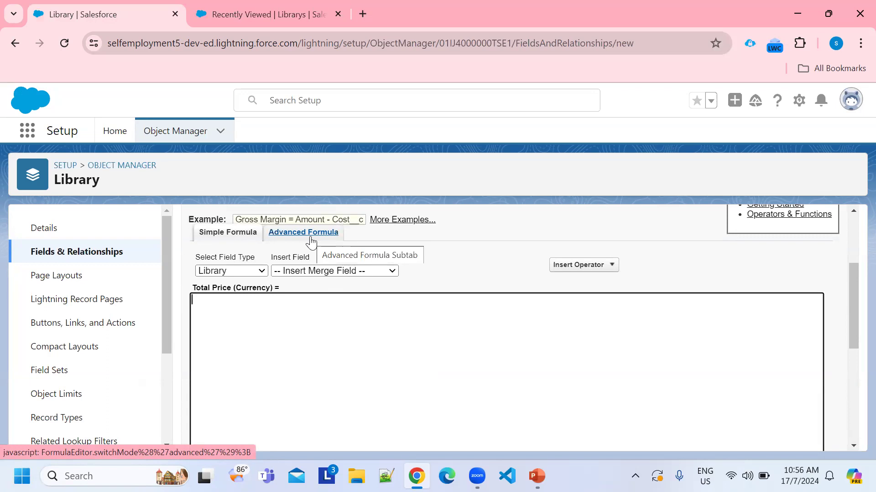
click(311, 241)
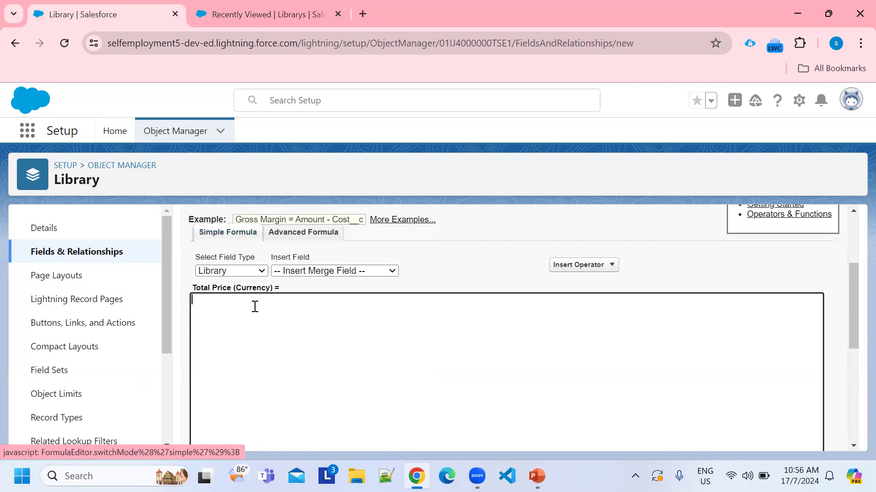
Step: Examine the Library merge fields available for the currency formula without inserting any
click(262, 272)
click(220, 305)
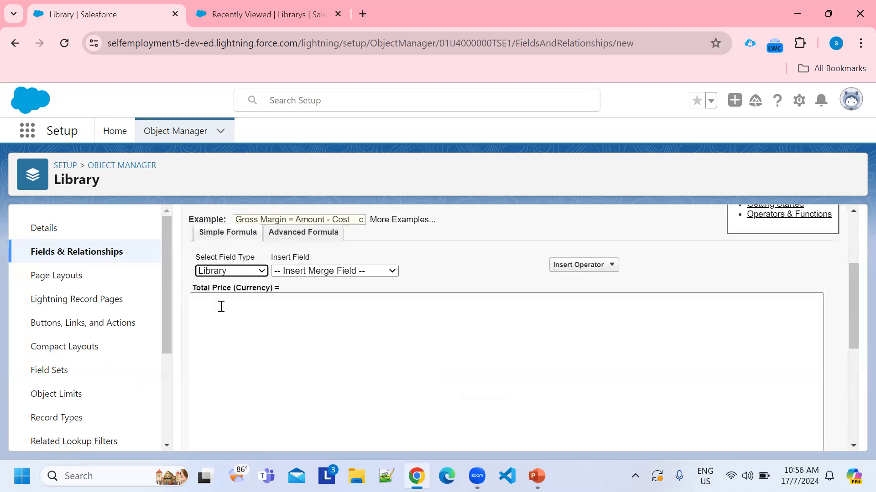
click(387, 273)
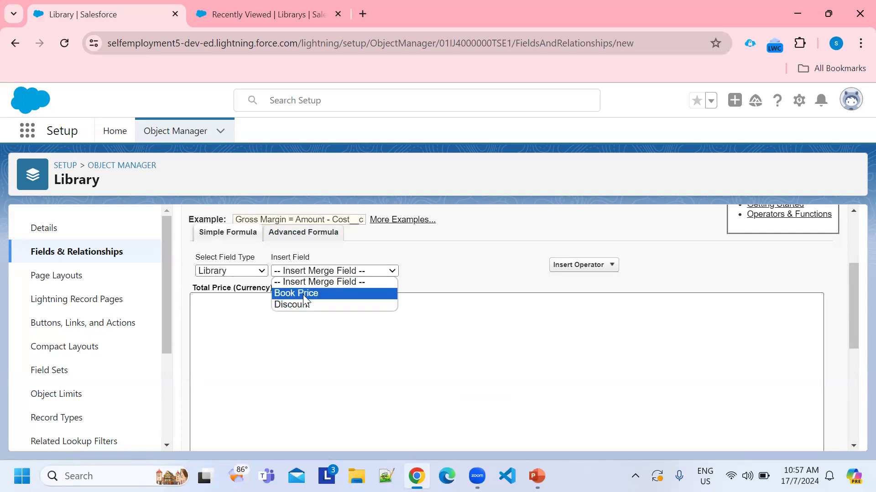
click(455, 332)
Step: Go back to the output type settings, set the formula return type to Text, and examine the merge fields offered for it
scroll(594, 318, down, 5)
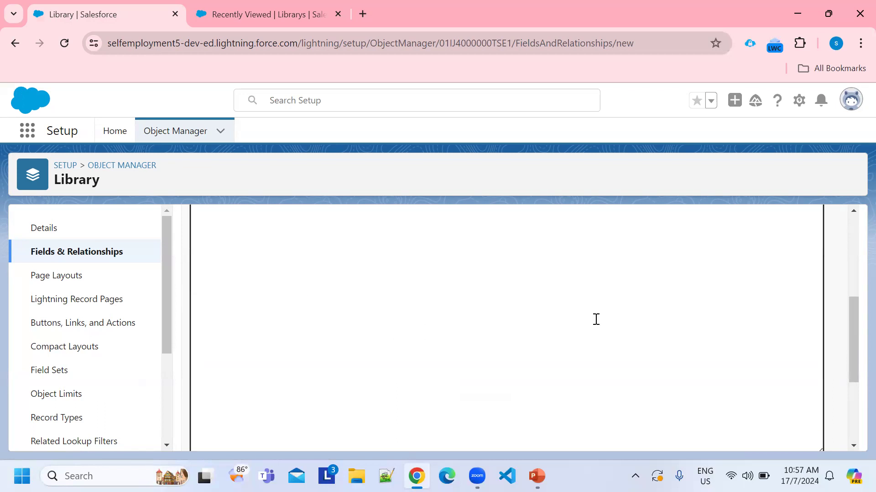
click(775, 439)
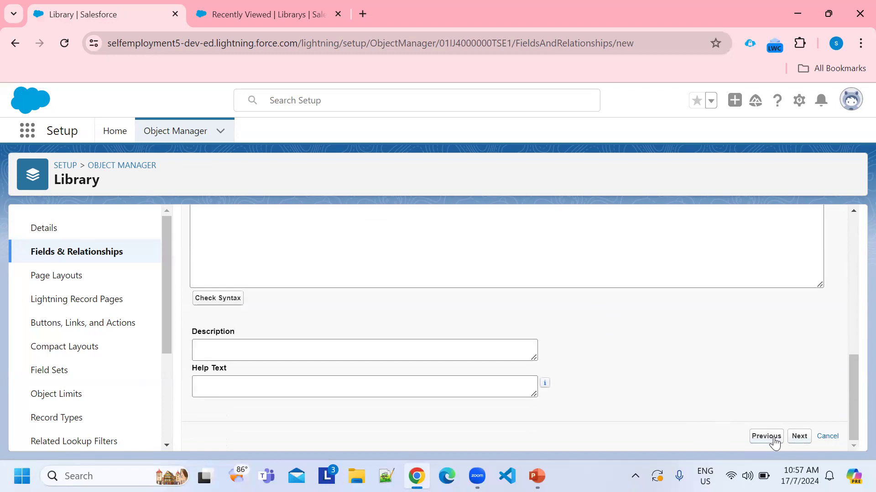
scroll(367, 335, down, 4)
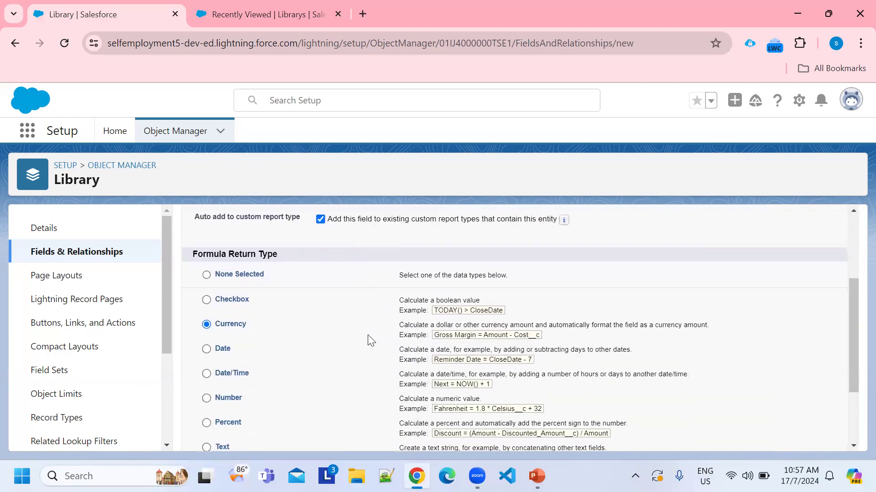
scroll(210, 329, down, 1)
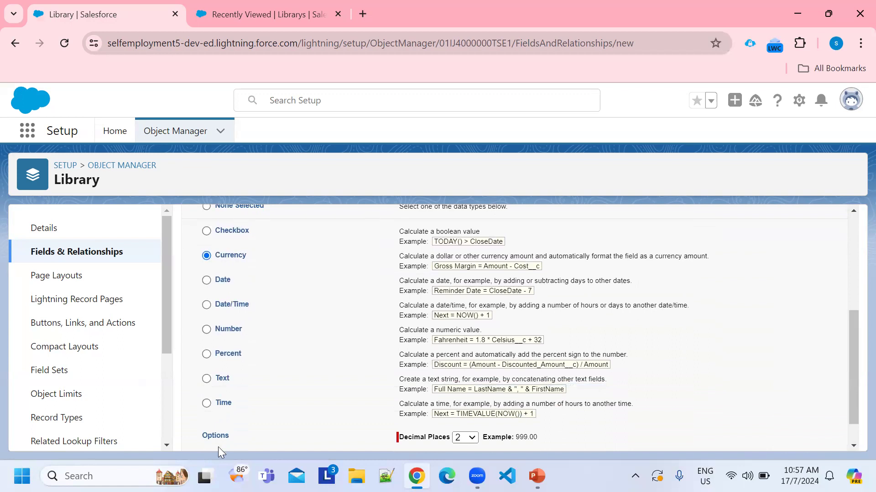
click(207, 379)
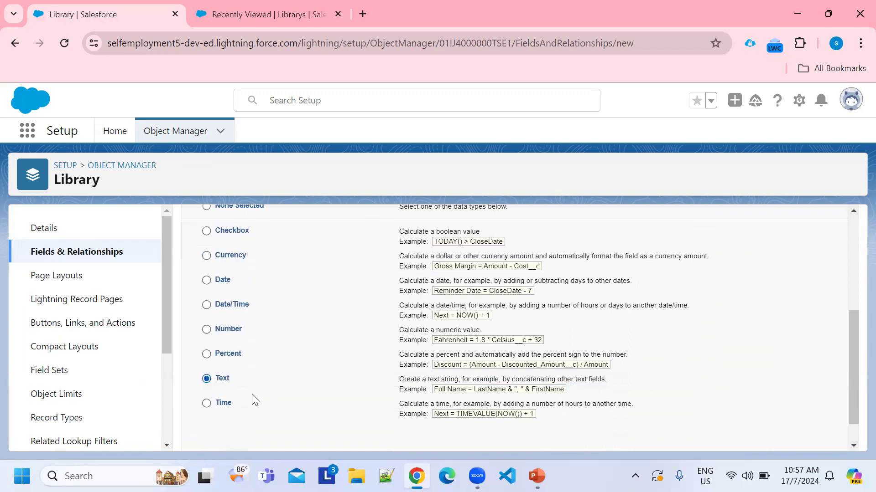
scroll(547, 369, down, 1)
click(799, 437)
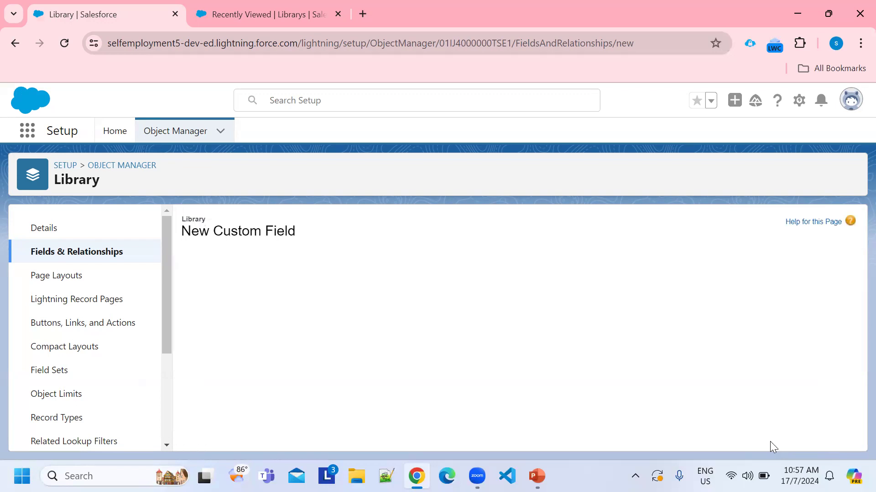
scroll(377, 370, down, 4)
scroll(378, 299, up, 2)
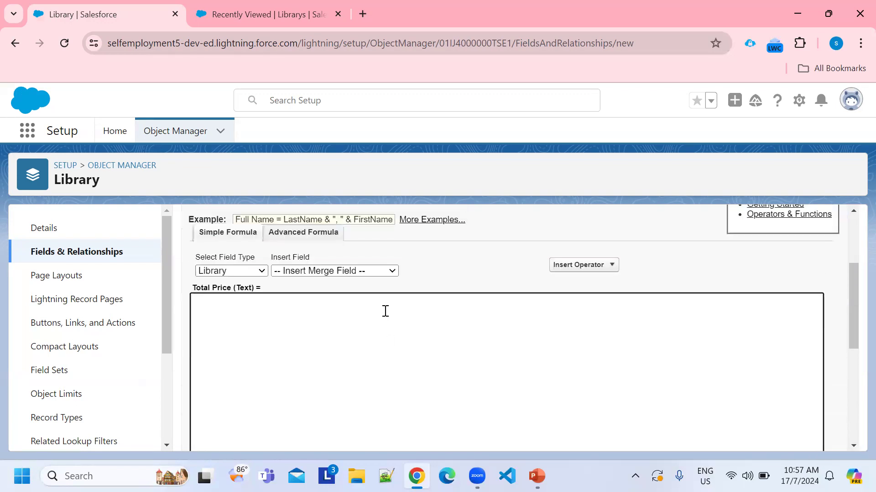
click(392, 270)
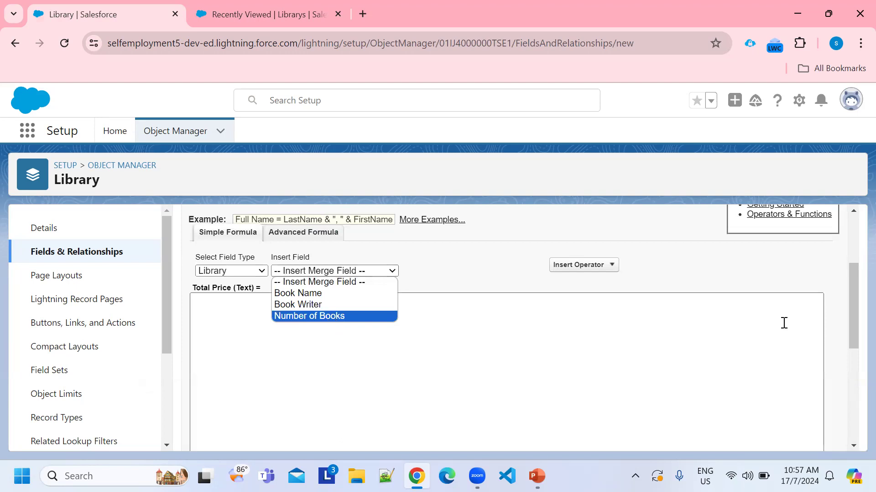
Step: Change the formula return type to Number and examine the merge fields offered in the formula editor
scroll(796, 355, down, 5)
click(765, 438)
scroll(429, 365, down, 3)
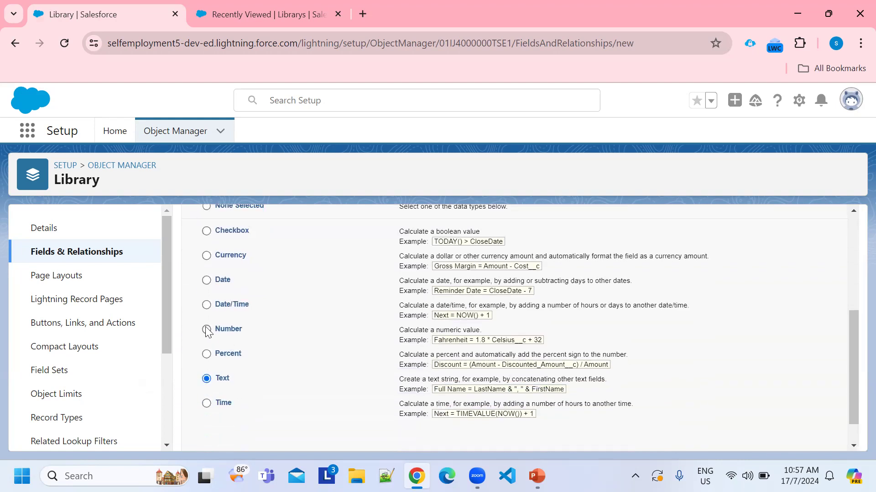
click(206, 329)
scroll(771, 410, down, 1)
click(800, 436)
scroll(402, 364, down, 3)
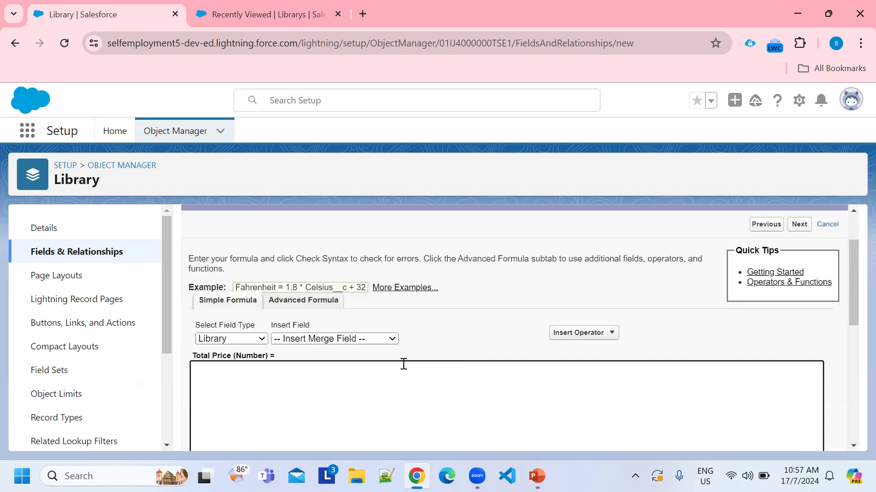
click(392, 272)
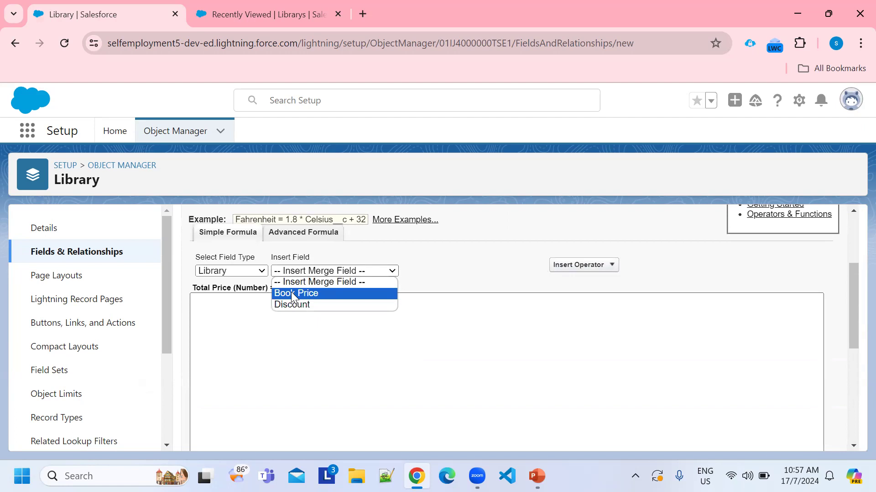
Step: Set the formula return type back to Currency and return to the empty Total Price formula in the editor
scroll(703, 336, down, 3)
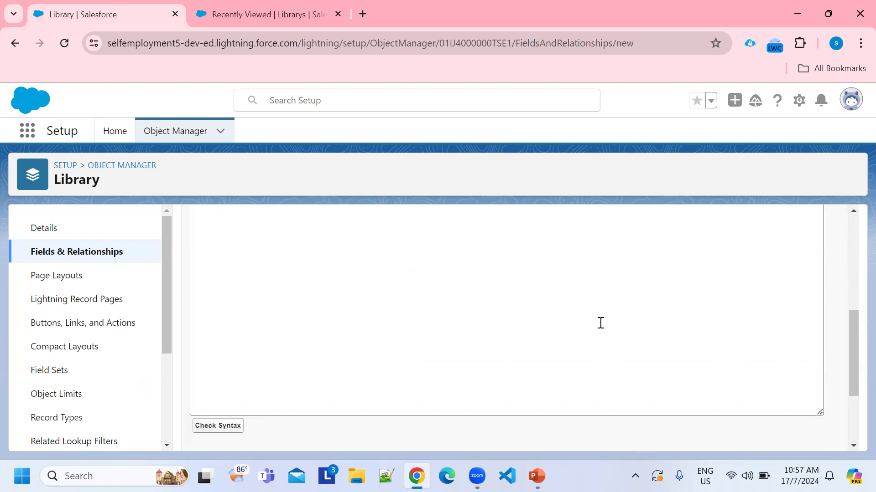
scroll(730, 379, down, 3)
click(758, 439)
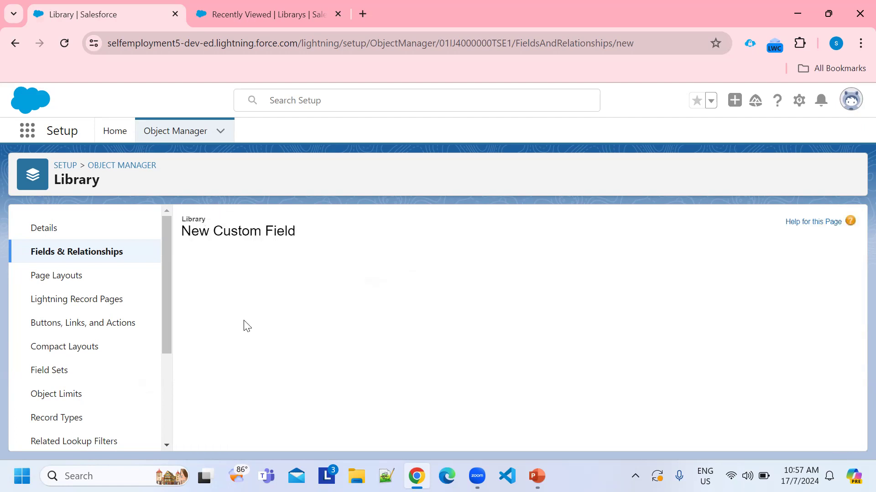
scroll(251, 305, down, 2)
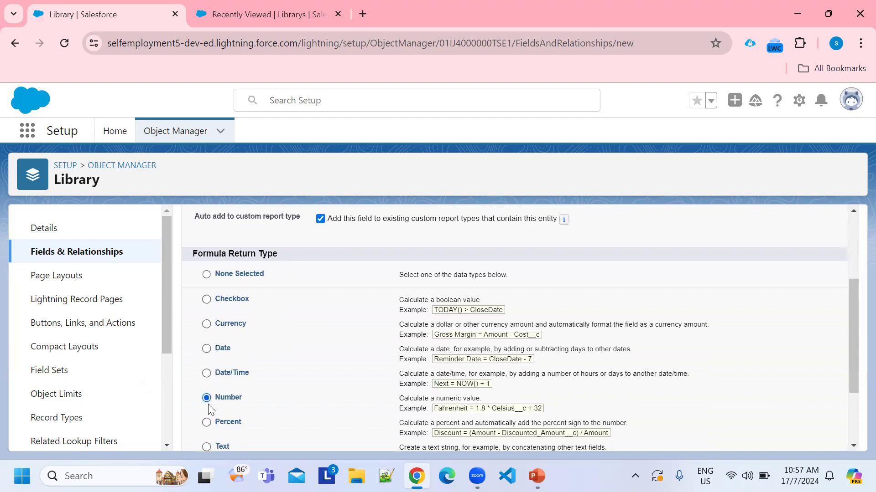
click(207, 324)
scroll(668, 371, down, 2)
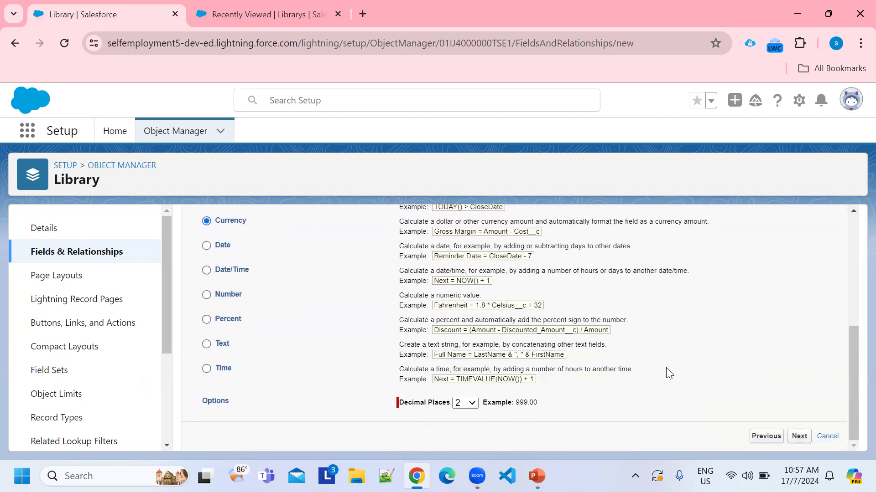
click(799, 437)
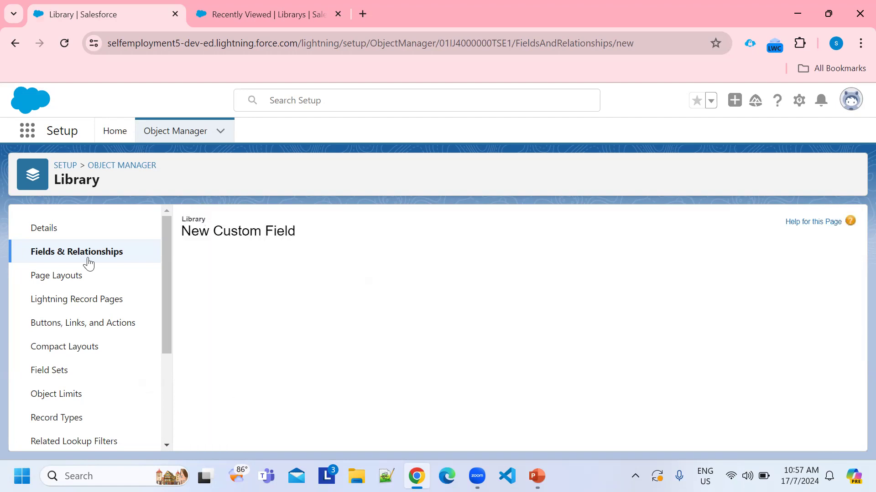
scroll(510, 381, down, 3)
click(393, 272)
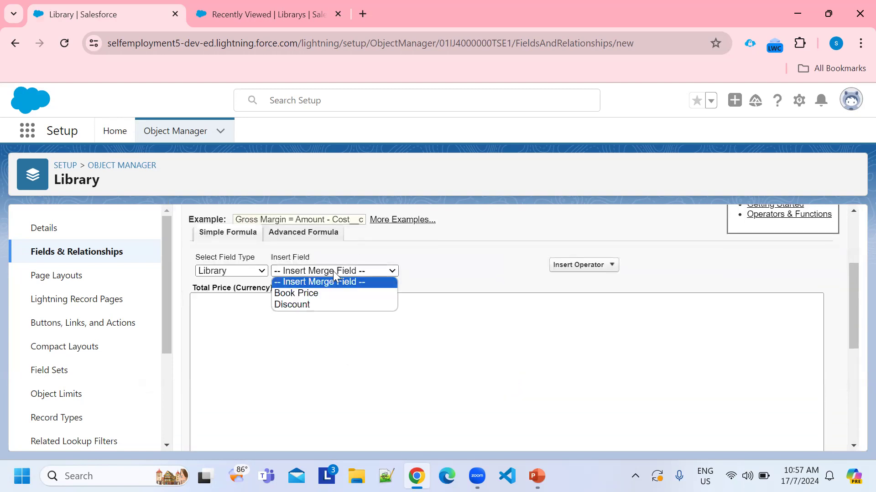
click(225, 352)
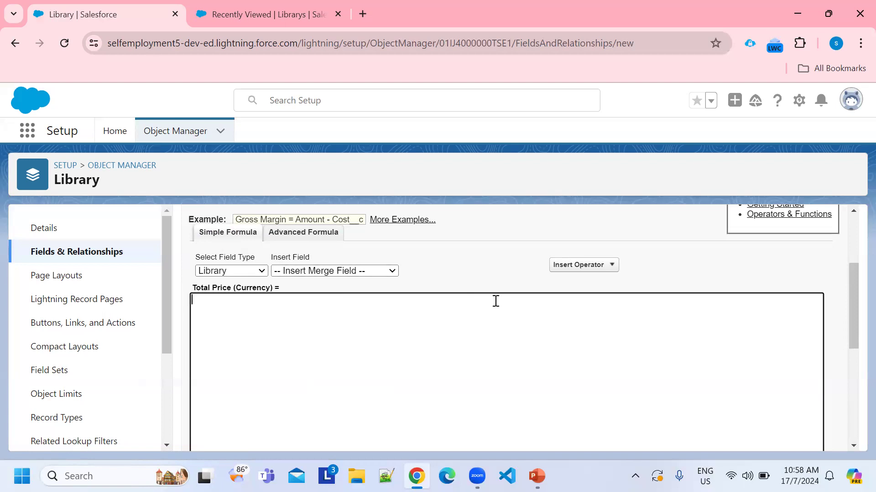
Step: Begin the Total Price formula with the Book Price merge field followed by the Subtract operator
click(392, 271)
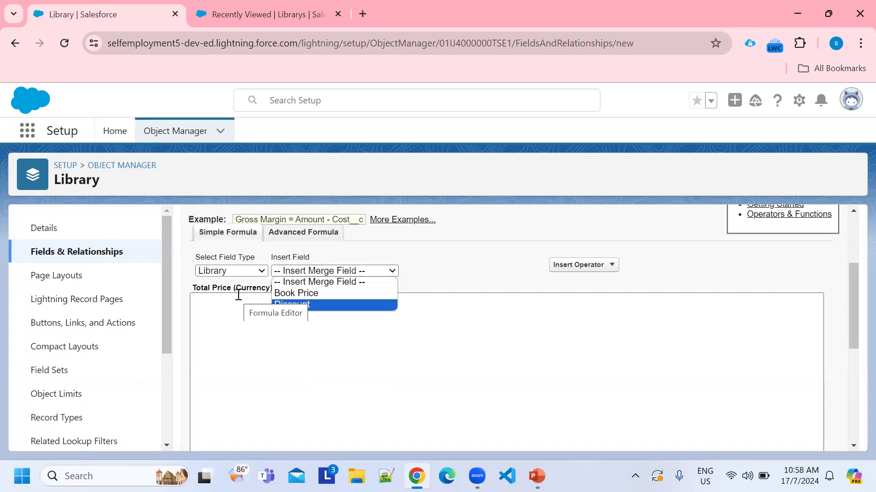
click(307, 295)
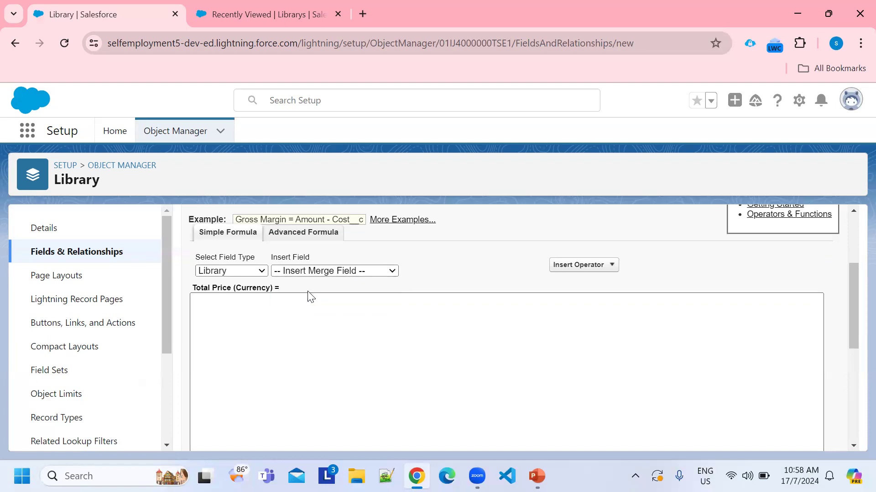
click(611, 265)
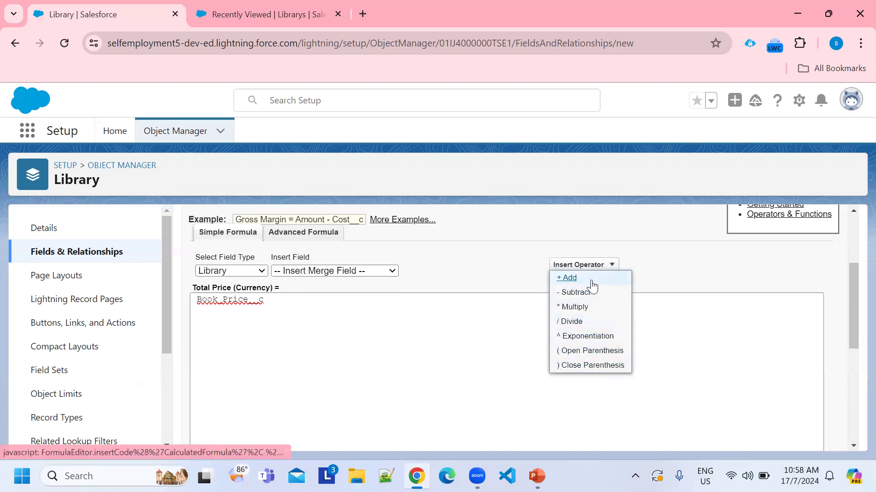
click(568, 298)
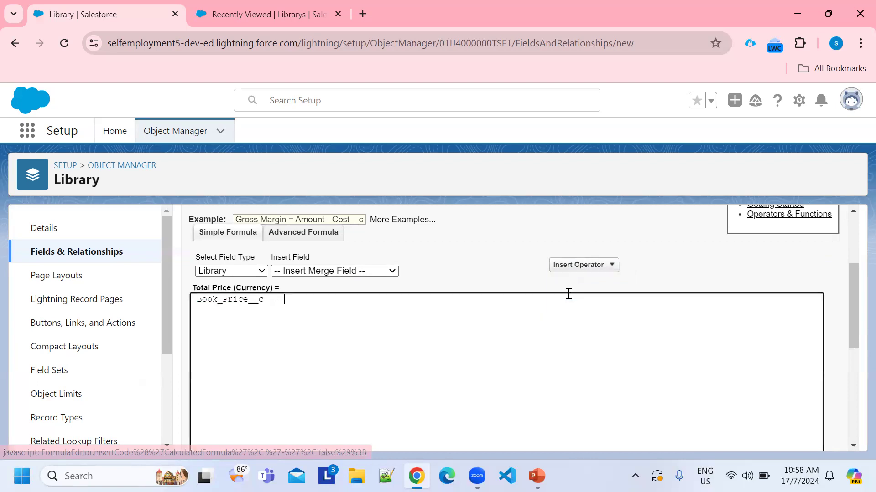
Step: Extend the Total Price formula with a pair of parentheses, the Book Price merge field, the Multiply operator and the Discount merge field
text(())
click(391, 271)
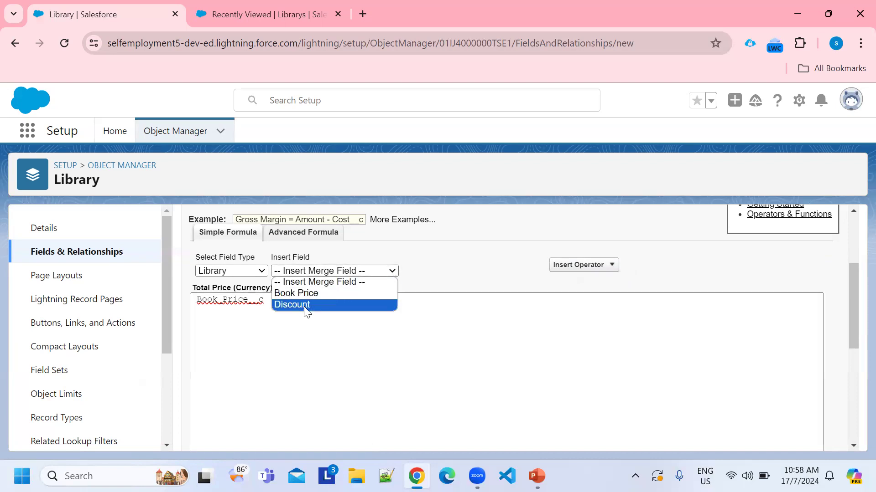
click(327, 294)
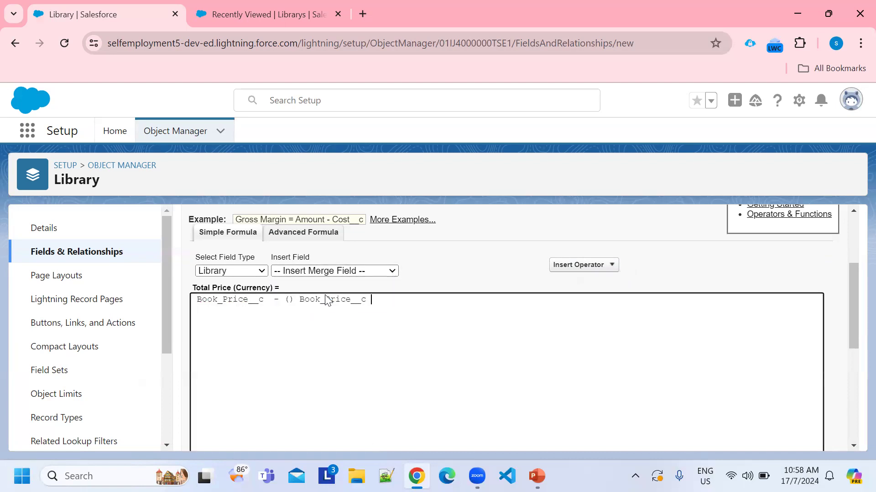
click(605, 266)
click(575, 304)
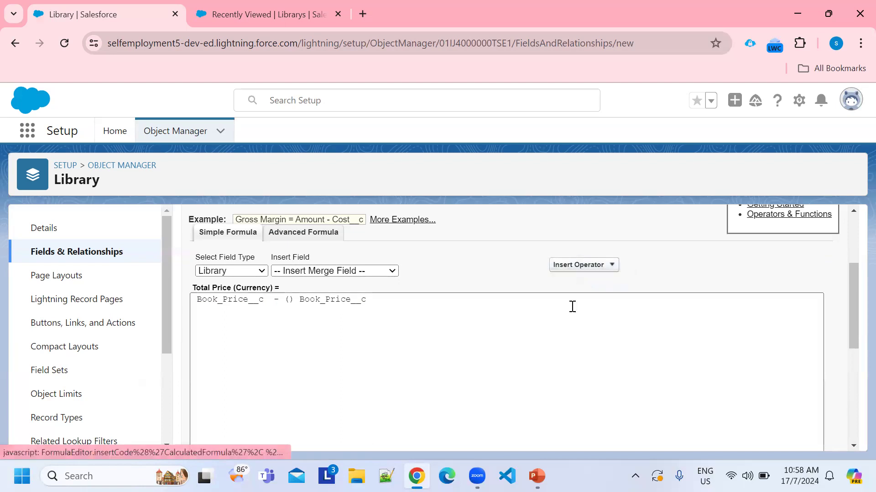
click(392, 270)
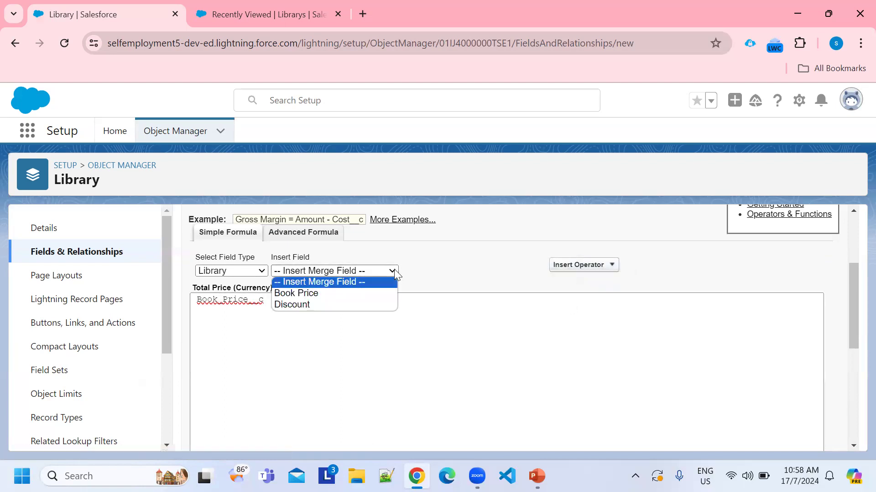
click(295, 304)
Step: Move the closing parenthesis after Discount__c so the formula reads Book_Price__c - ( Book_Price__c * Discount__c ), and review its first term
click(293, 300)
key(BackSpace)
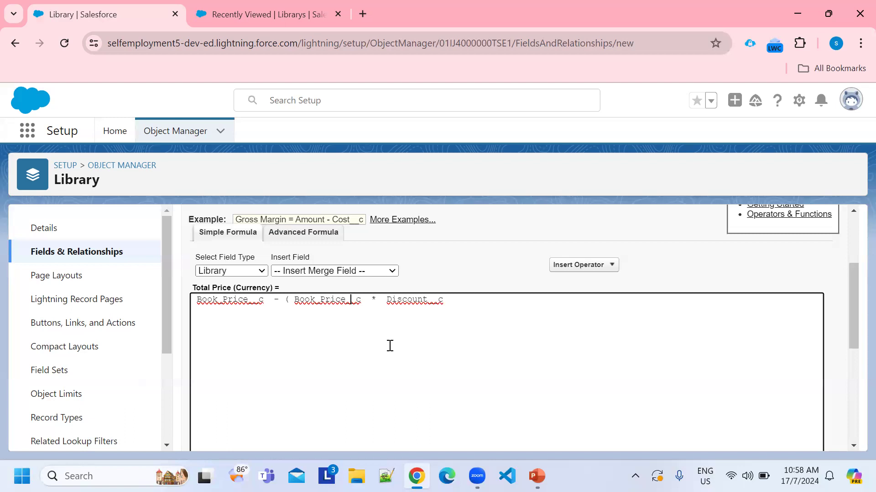
click(489, 315)
text())
click(196, 300)
drag(269, 299, 196, 301)
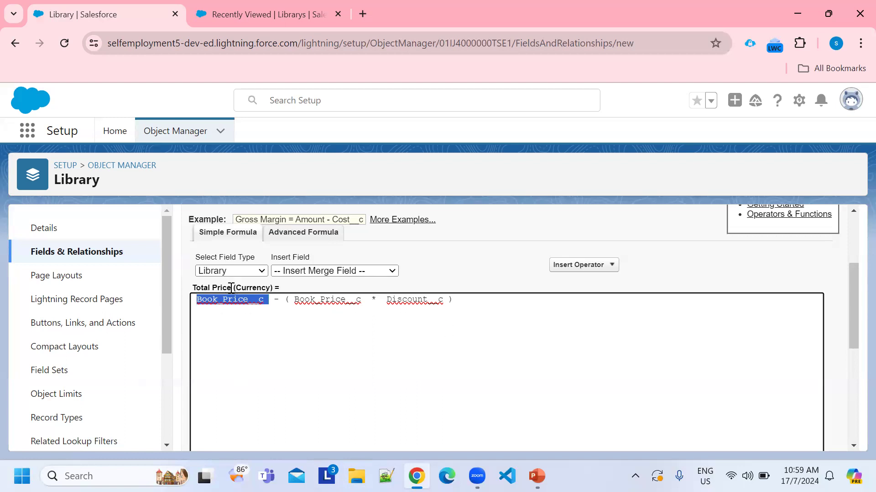
Step: Check the syntax of the Total Price formula and examine the operators available for insertion
scroll(580, 363, down, 5)
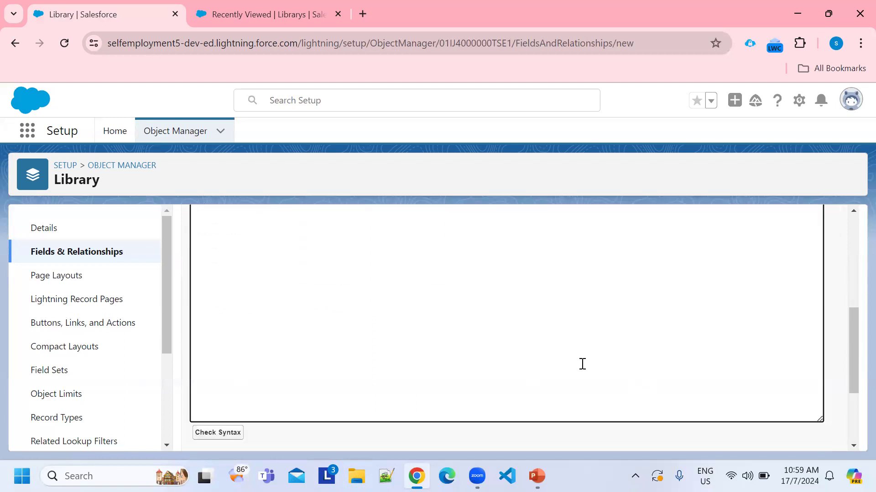
click(223, 361)
scroll(538, 344, down, 5)
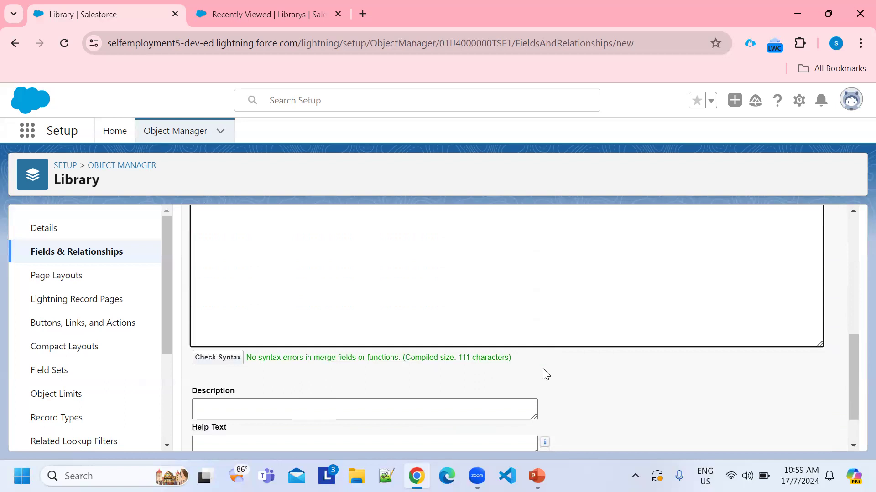
scroll(579, 336, up, 3)
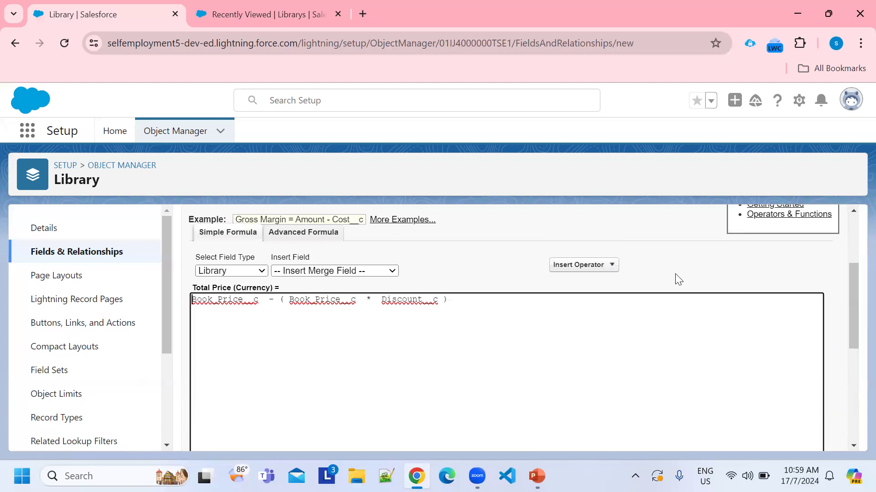
click(608, 266)
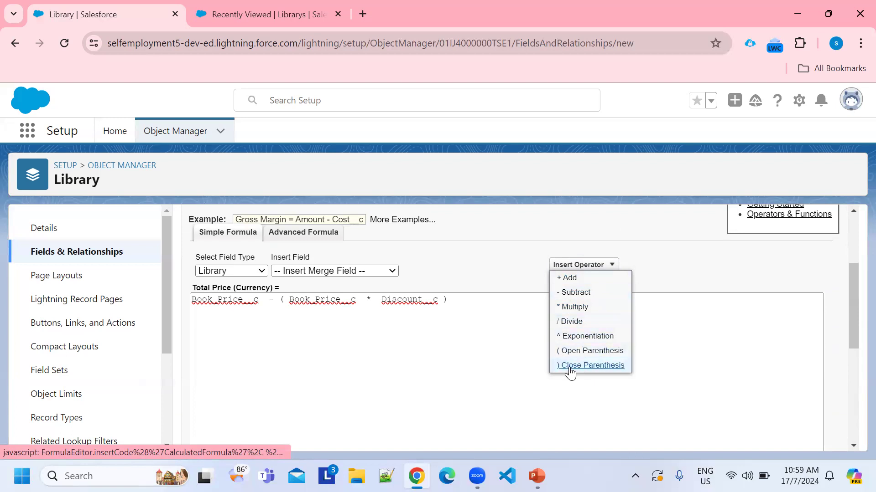
click(504, 318)
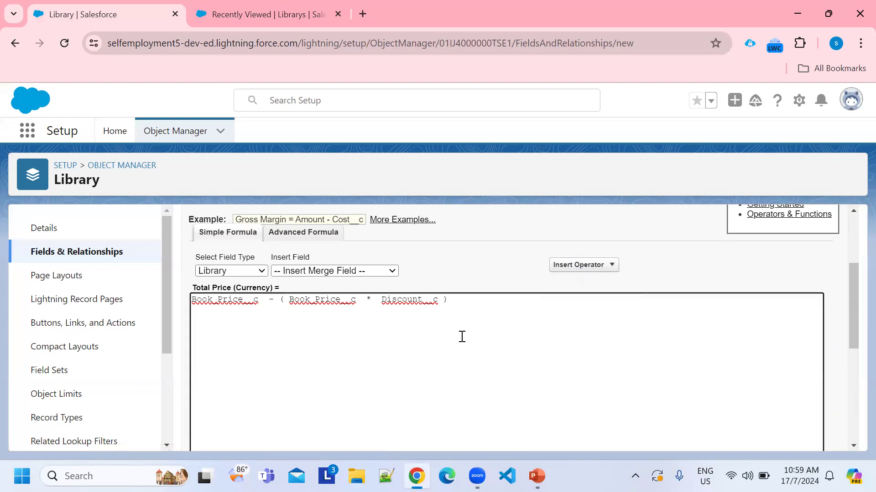
Step: Continue to field-level security, review the profiles' visibility for Total Price, and accept the default settings
scroll(521, 328, down, 5)
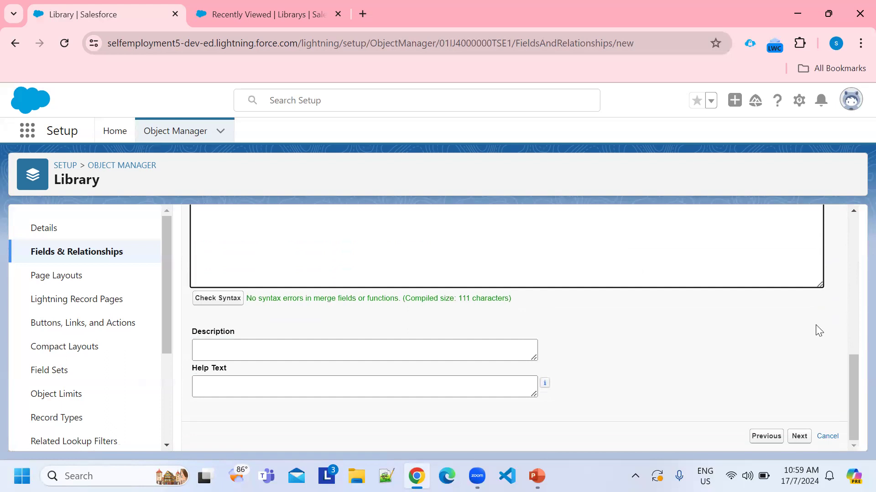
click(799, 436)
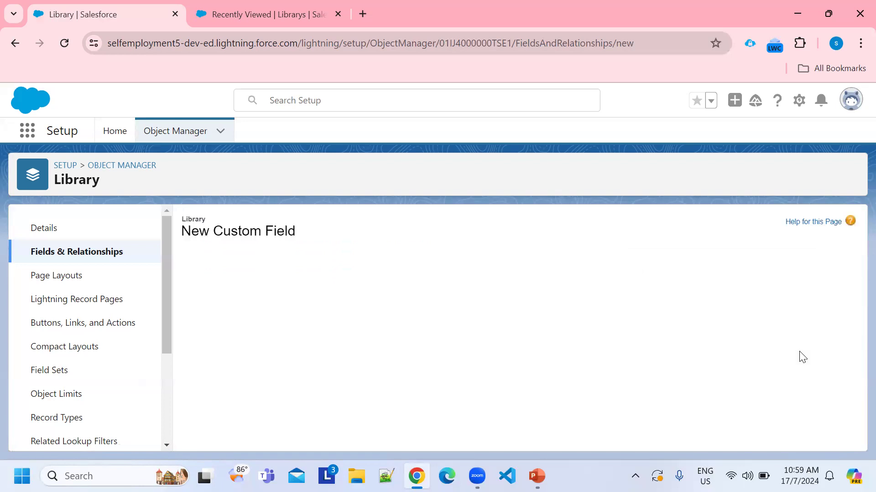
scroll(777, 357, down, 3)
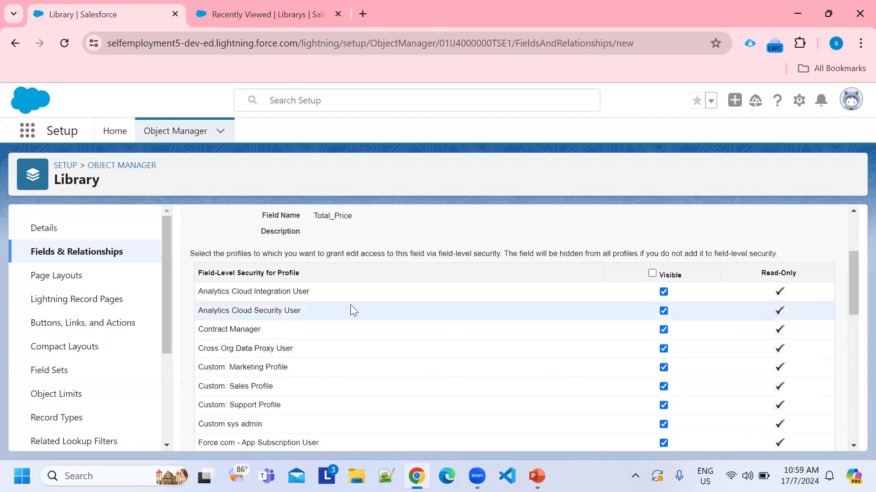
scroll(420, 369, down, 5)
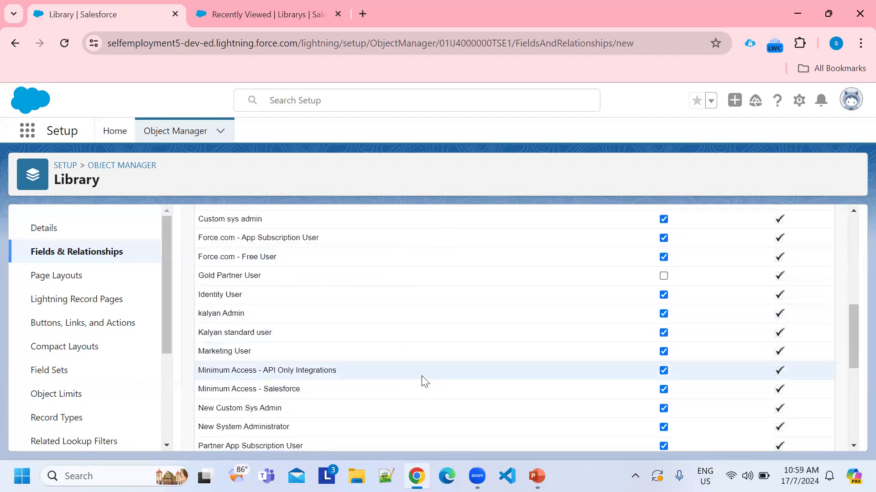
scroll(456, 383, down, 5)
scroll(608, 385, up, 5)
scroll(608, 386, down, 5)
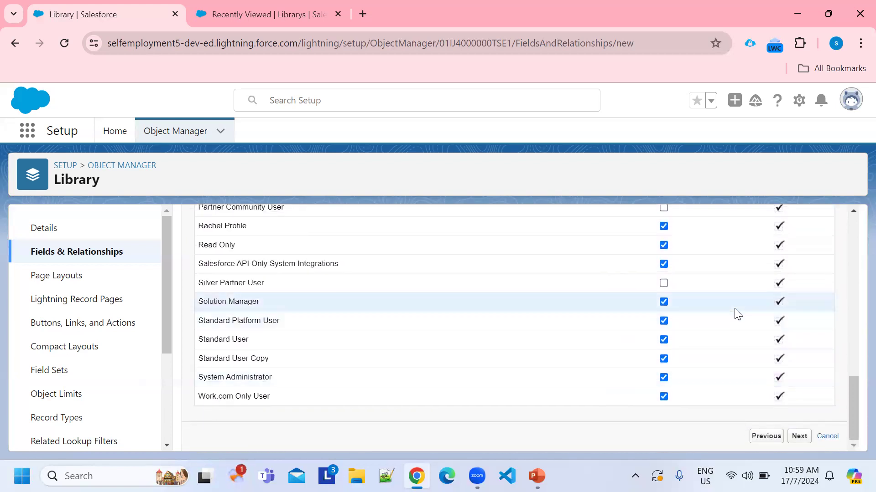
scroll(734, 312, up, 10)
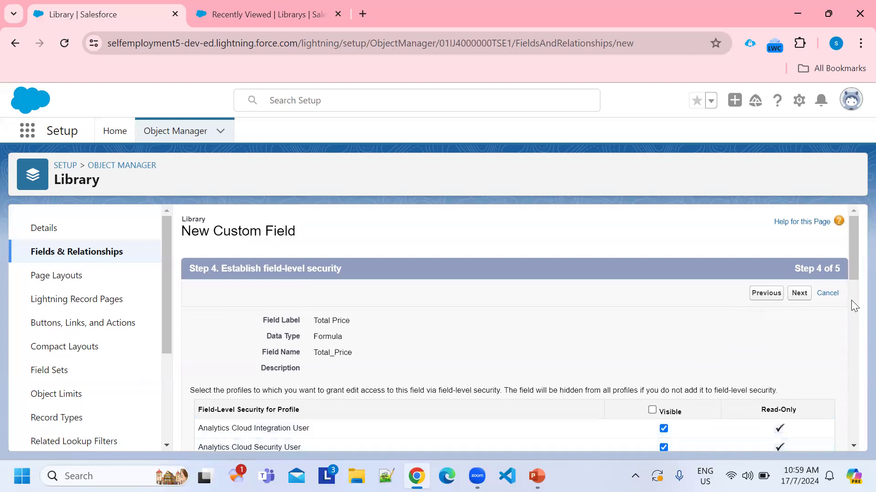
click(799, 293)
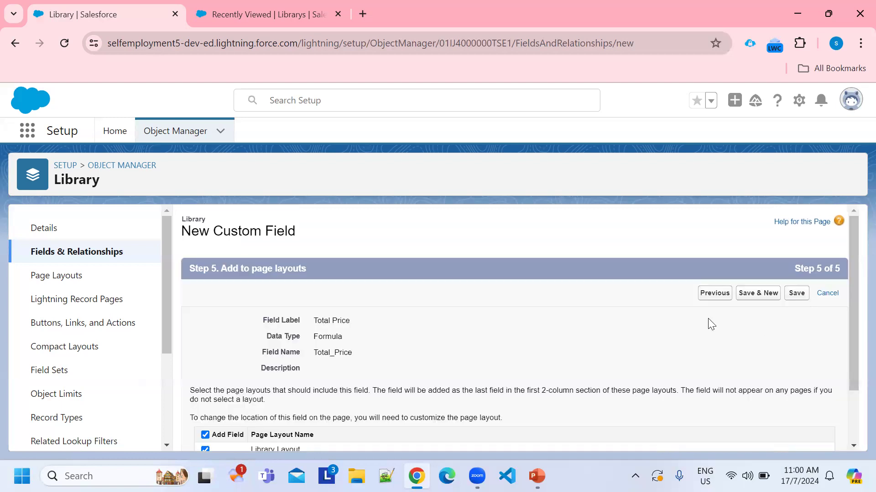
Step: Save the Total Price field with Library Layout included and locate it in the Library object's field list
scroll(711, 324, down, 1)
click(796, 223)
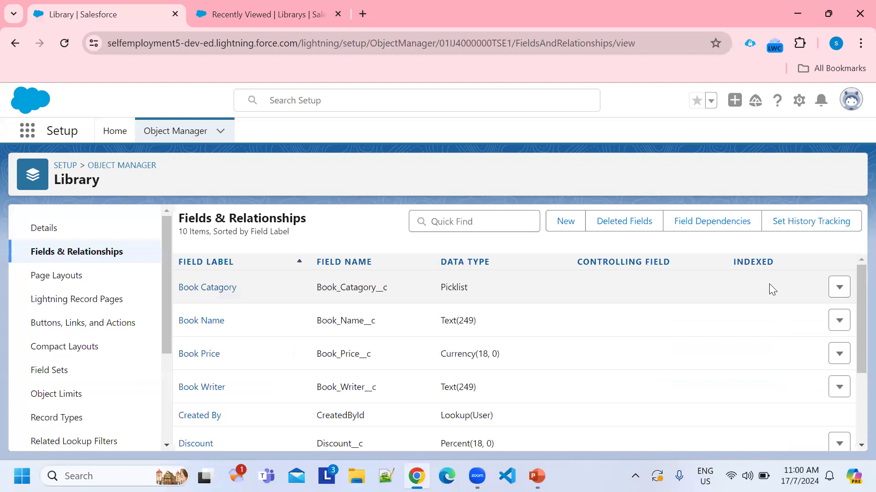
scroll(409, 305, down, 3)
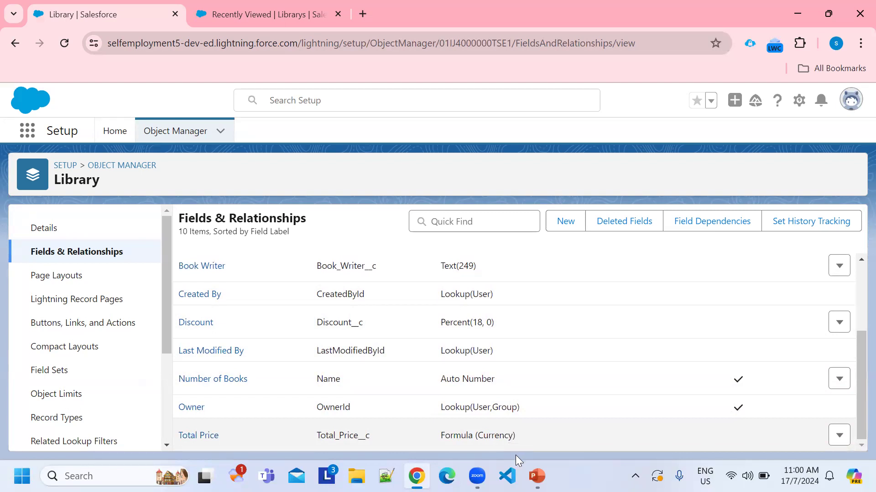
Step: Switch to the Librarys list in the My college app and set the display density to Comfy, refreshing the page
click(266, 14)
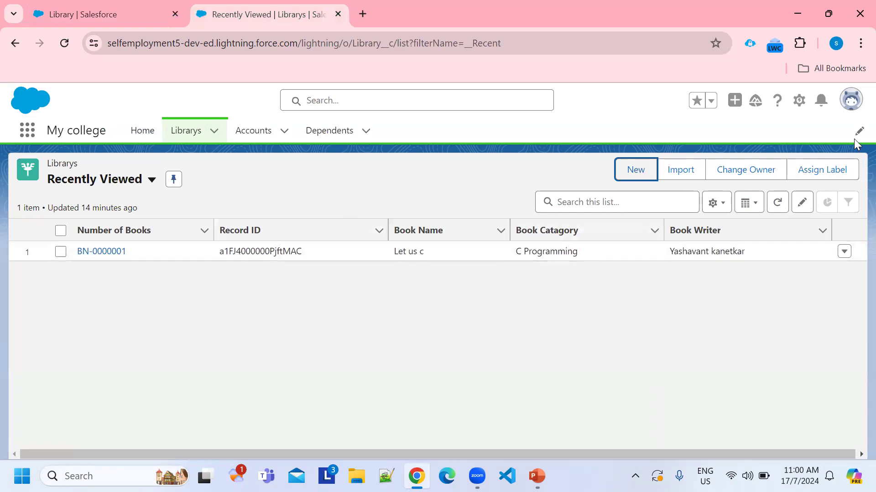
click(850, 100)
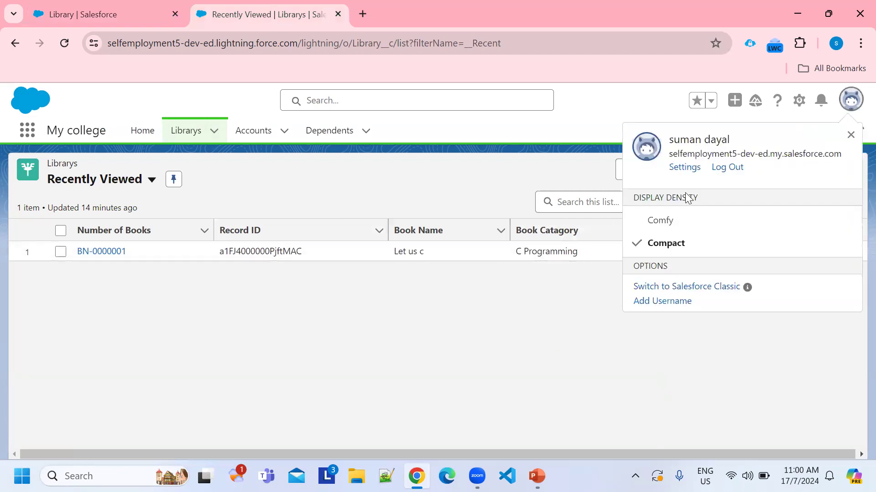
click(658, 222)
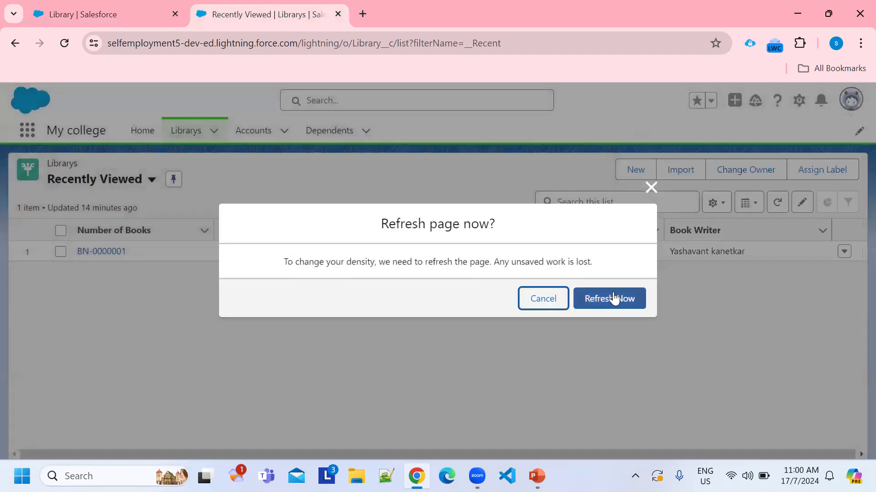
click(613, 299)
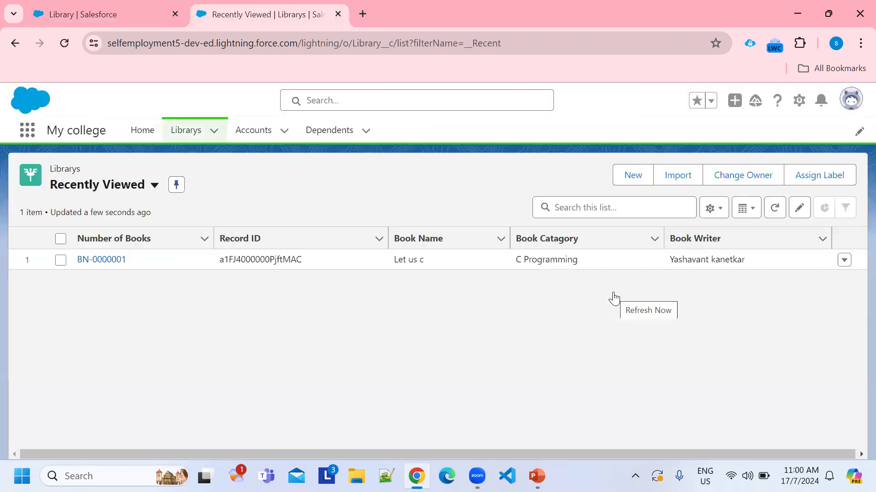
Step: Start a new Library record with Book Name Salesforce Programming, Book Price 500 and Discount 5%
click(632, 179)
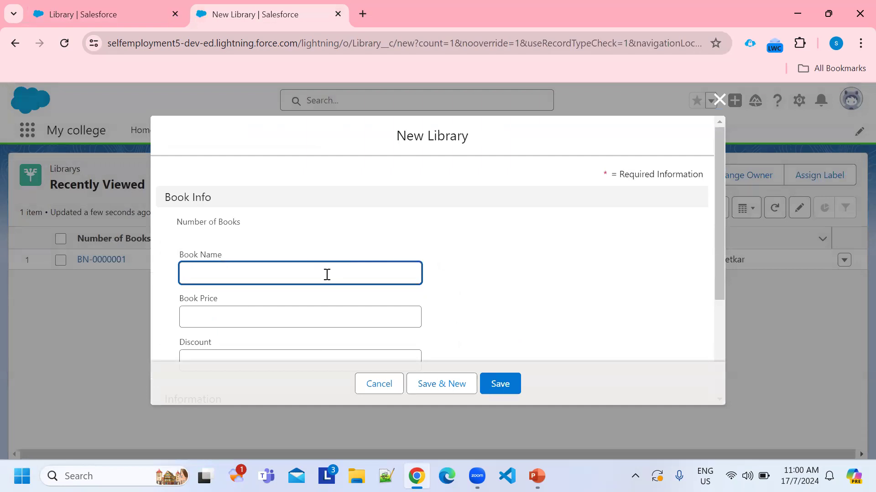
text(Salesforce Programming)
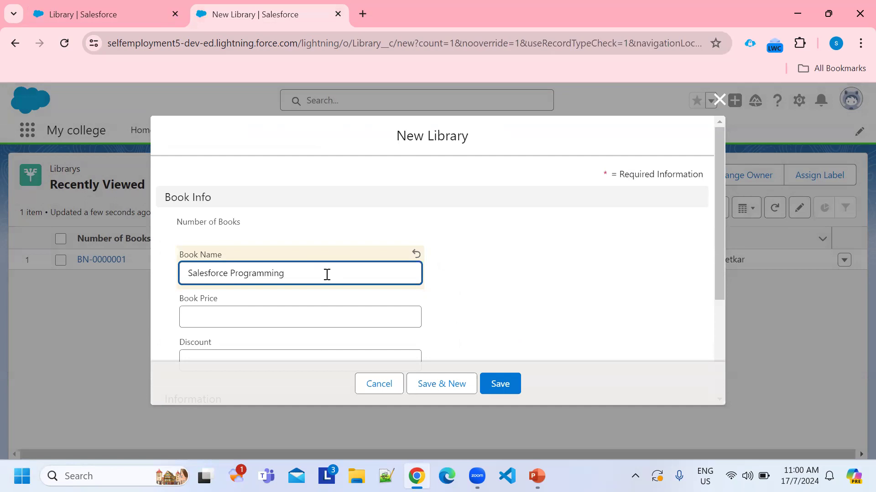
click(356, 322)
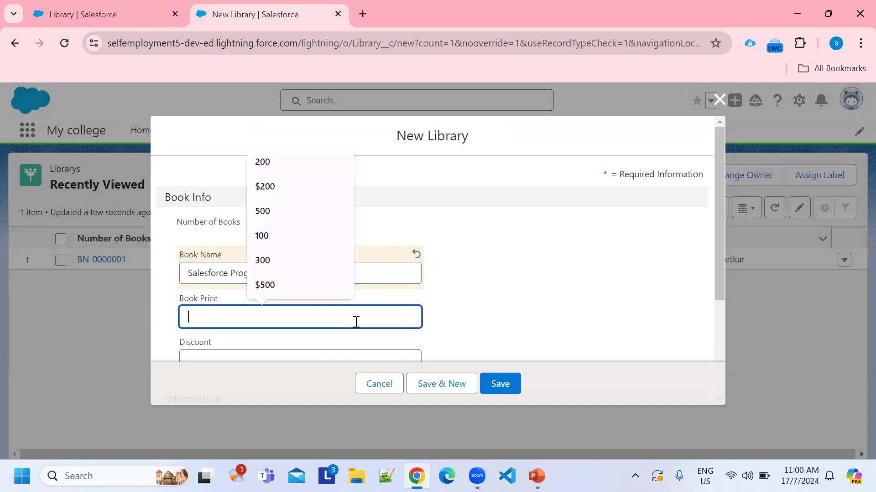
text(500)
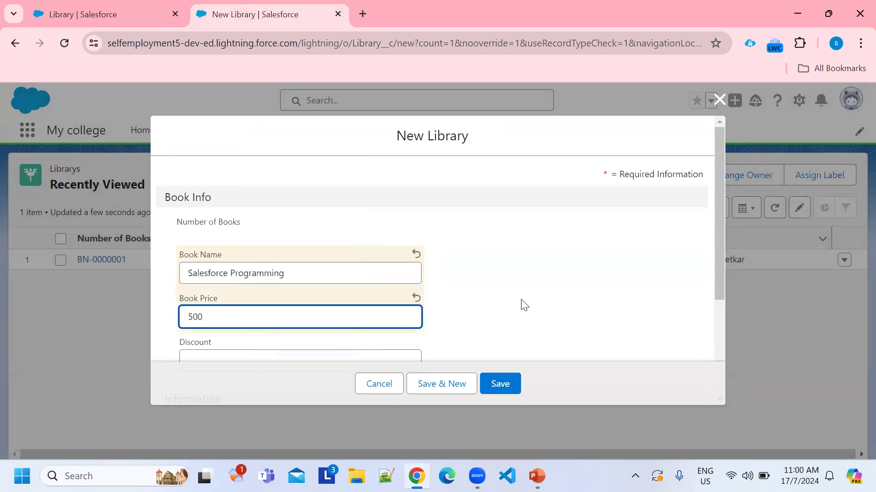
scroll(524, 305, down, 3)
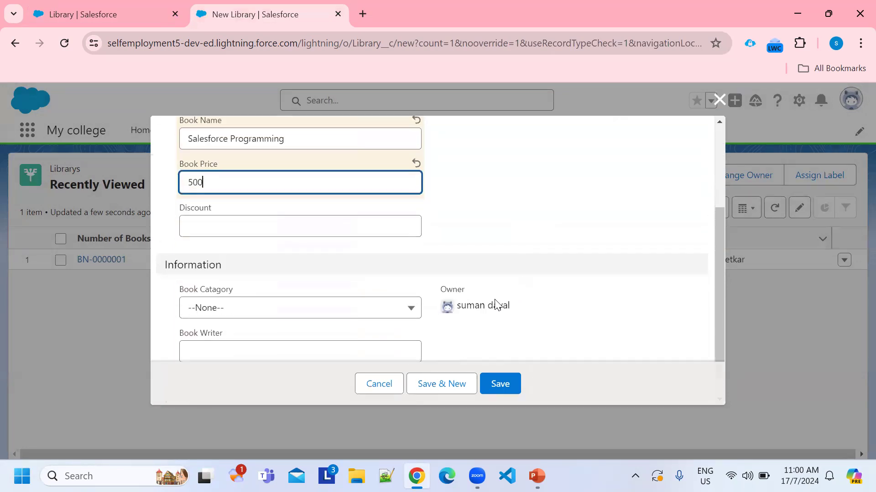
click(303, 227)
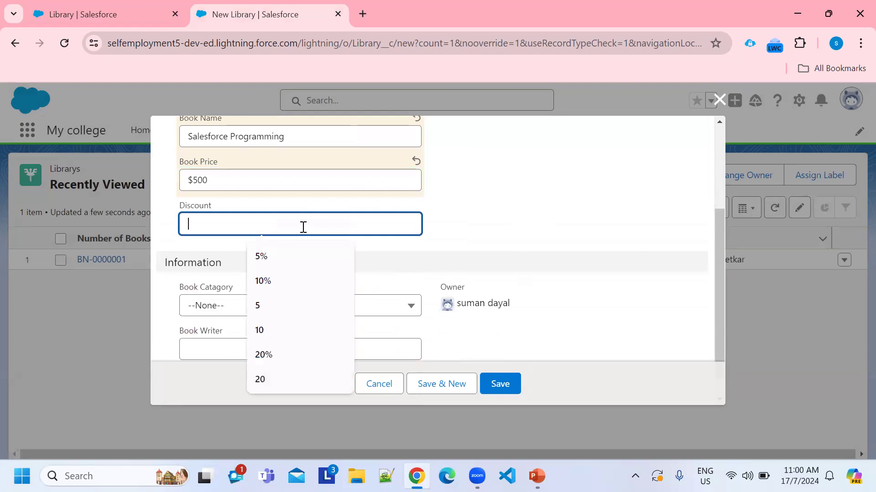
text(5)
click(584, 239)
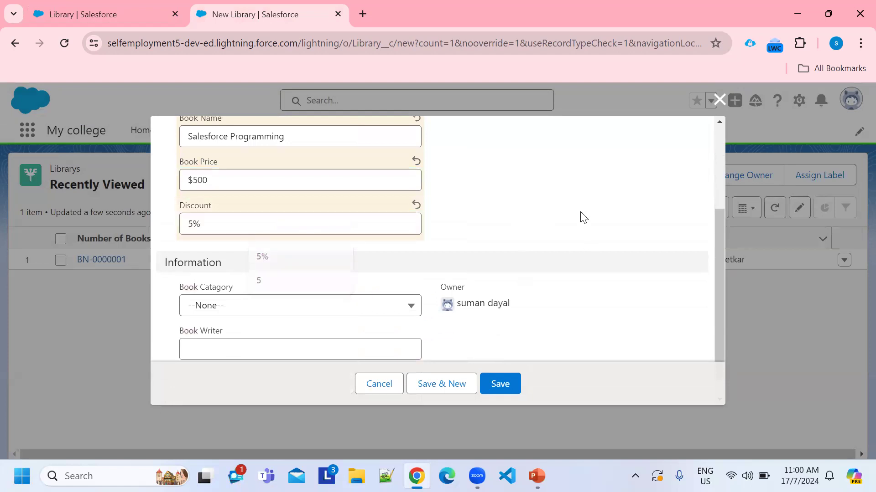
Step: Set the new record's Book Catagory to Apex Programming and its Book Writer to XYZ
click(407, 310)
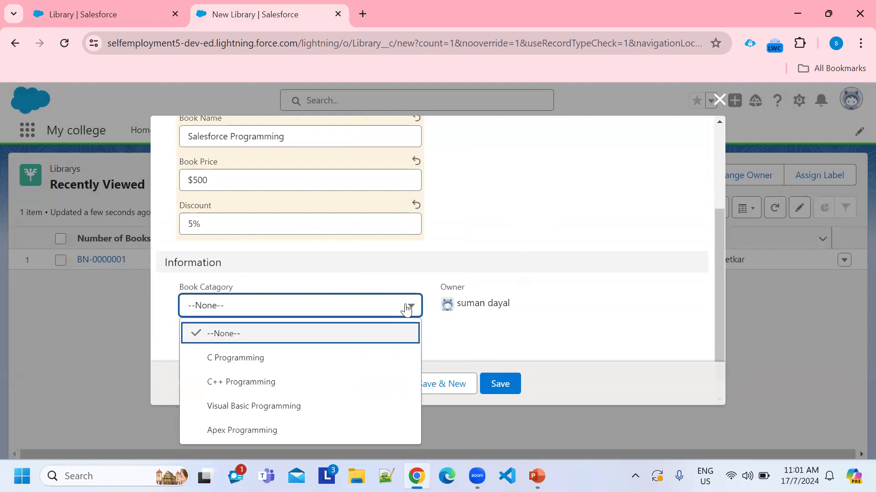
click(250, 430)
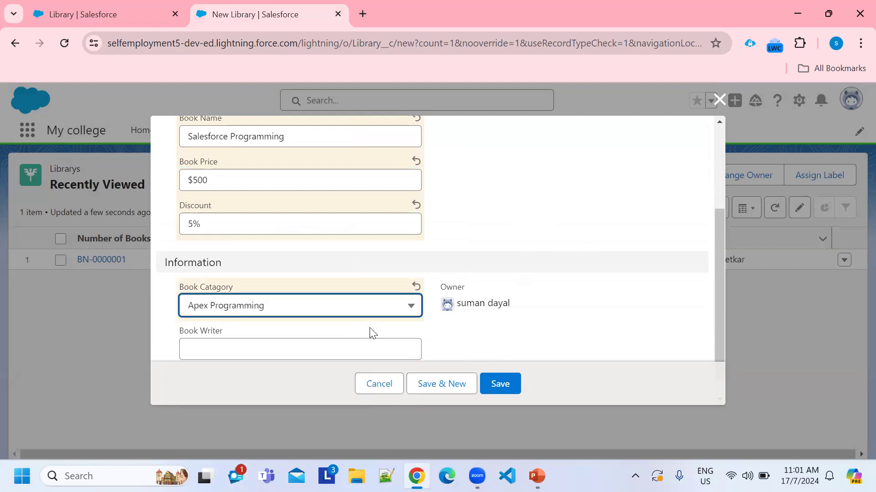
click(371, 341)
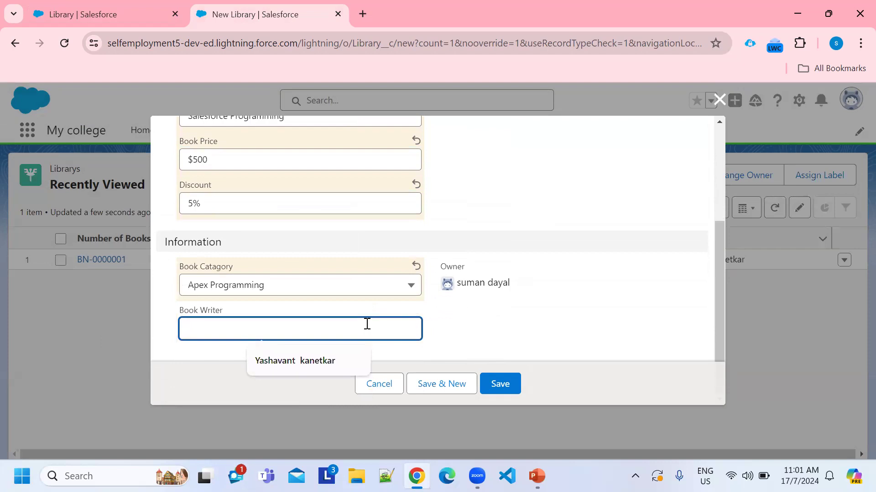
text(XYZ)
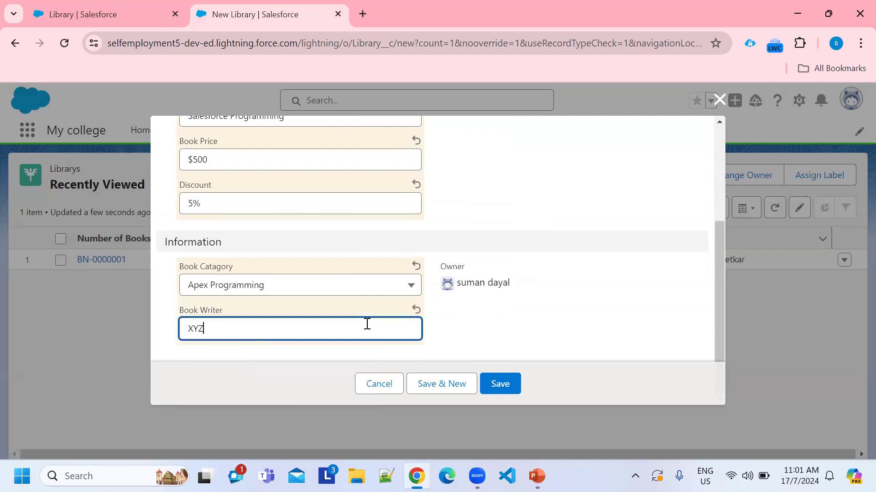
Step: Save the new Library record and check its Total Price against the Book Price and Discount values
click(516, 384)
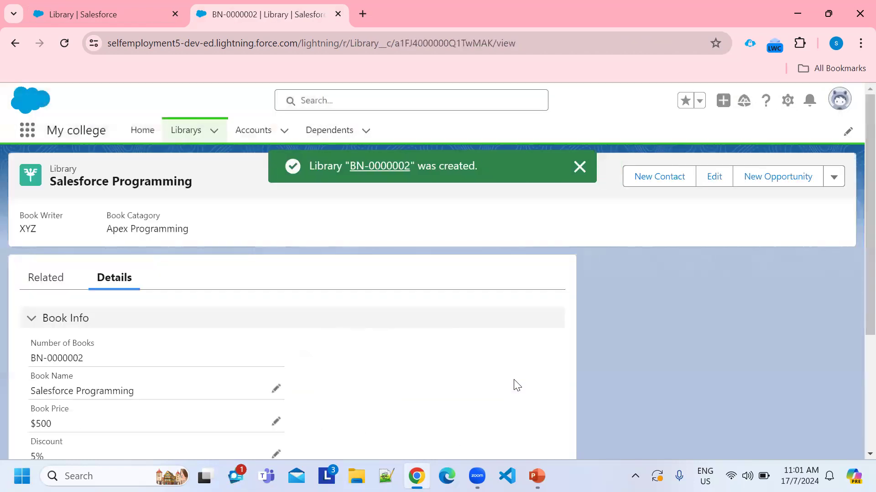
scroll(117, 307, down, 3)
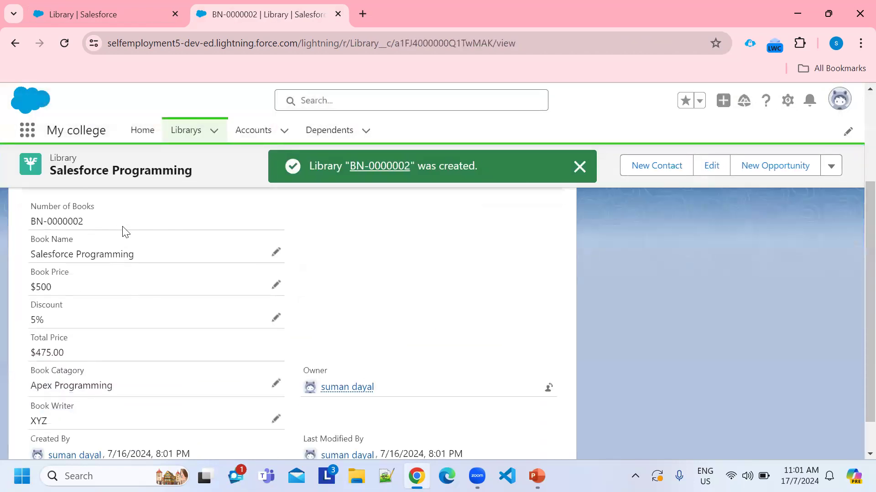
scroll(124, 269, down, 1)
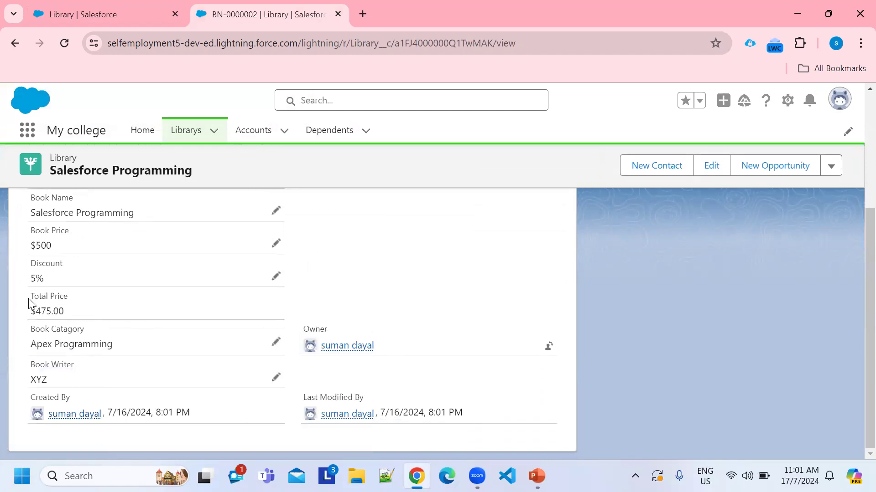
drag(28, 301, 74, 314)
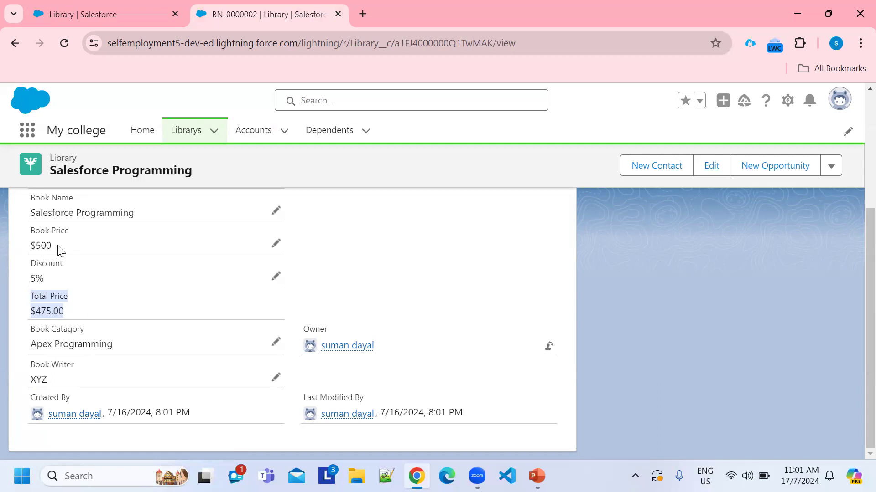
drag(58, 247, 35, 246)
drag(49, 280, 21, 278)
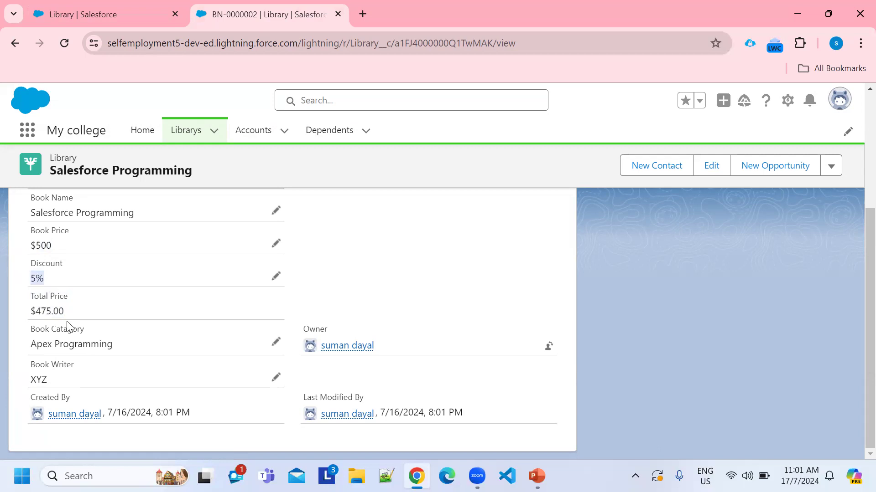
drag(71, 317, 31, 310)
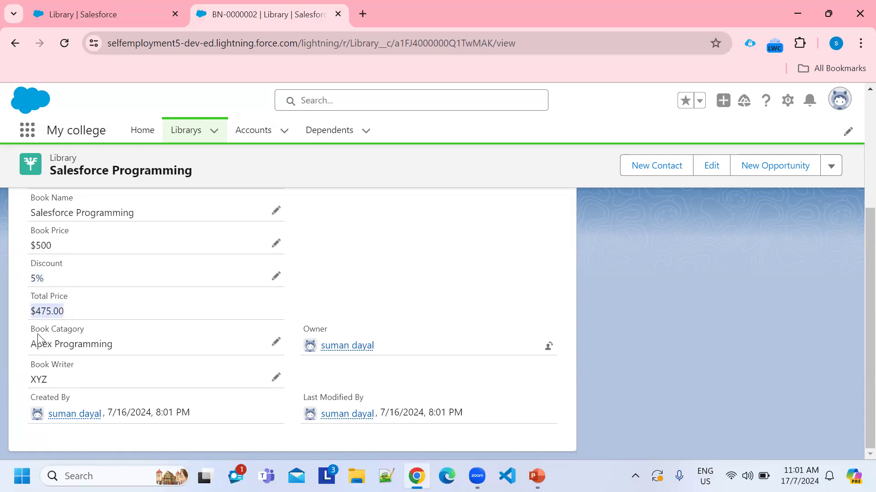
Step: Return to the Library object's field setup and start a new custom field with the Formula data type
click(124, 15)
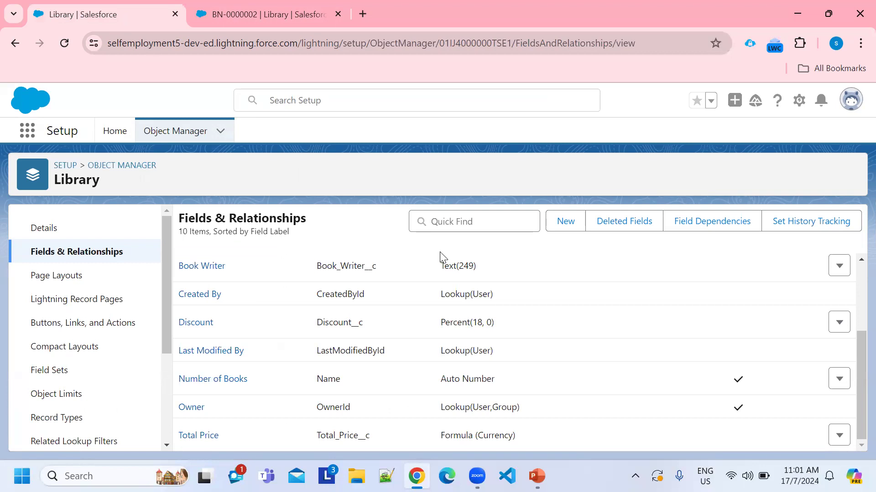
click(565, 224)
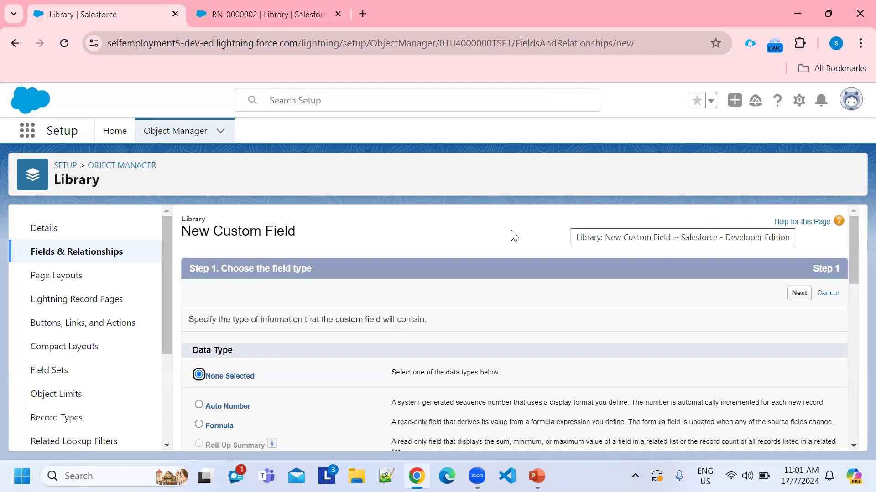
scroll(335, 345, down, 3)
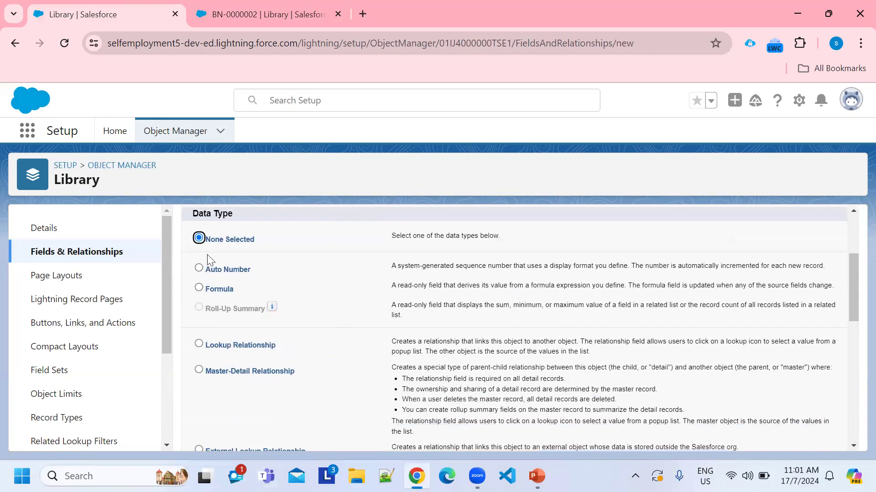
click(200, 290)
scroll(651, 321, down, 10)
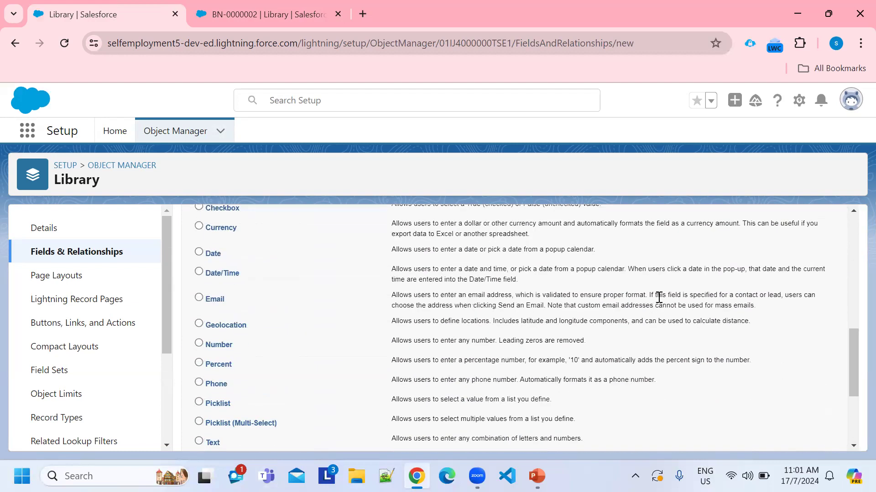
click(801, 441)
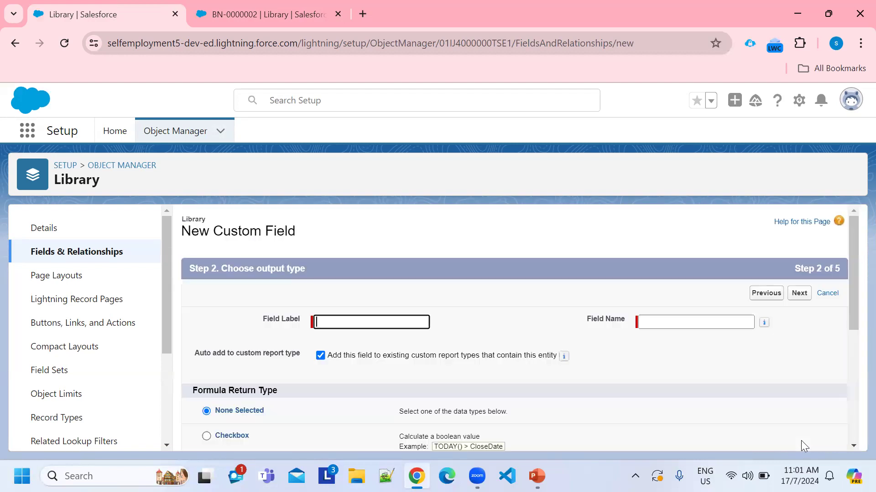
Step: Label and name the formula field Hyperlink, set its return type to Text, and continue to the formula entry
scroll(433, 342, down, 2)
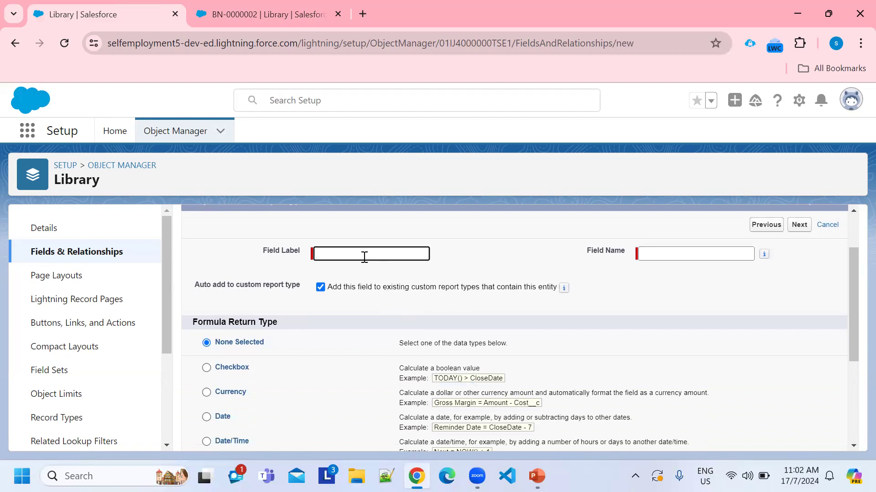
text(Hperlink)
click(322, 253)
text(y)
click(695, 254)
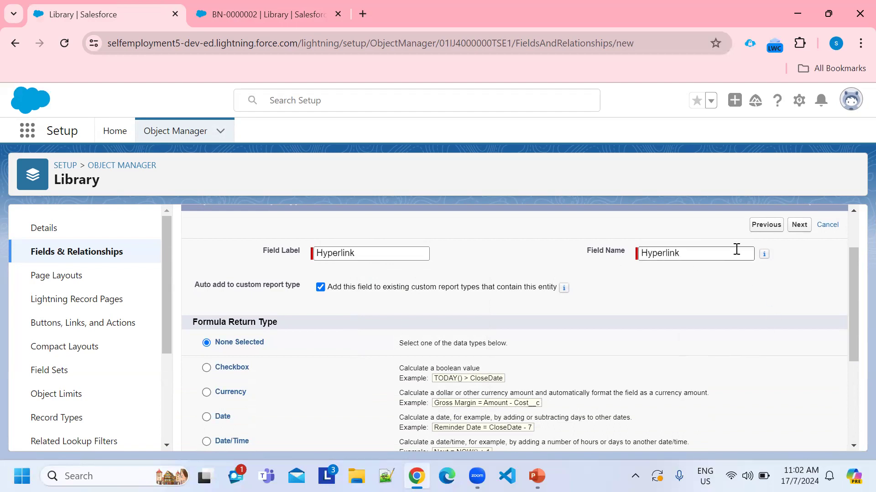
scroll(307, 287, down, 3)
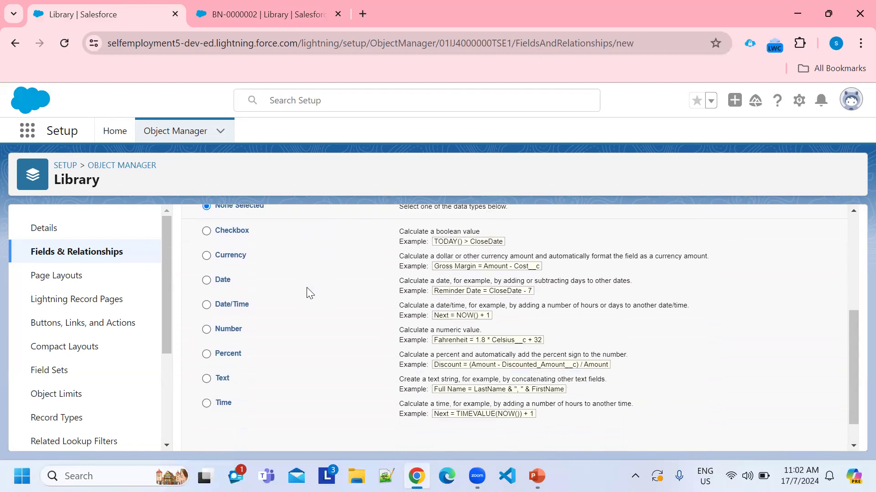
click(206, 380)
scroll(694, 381, down, 1)
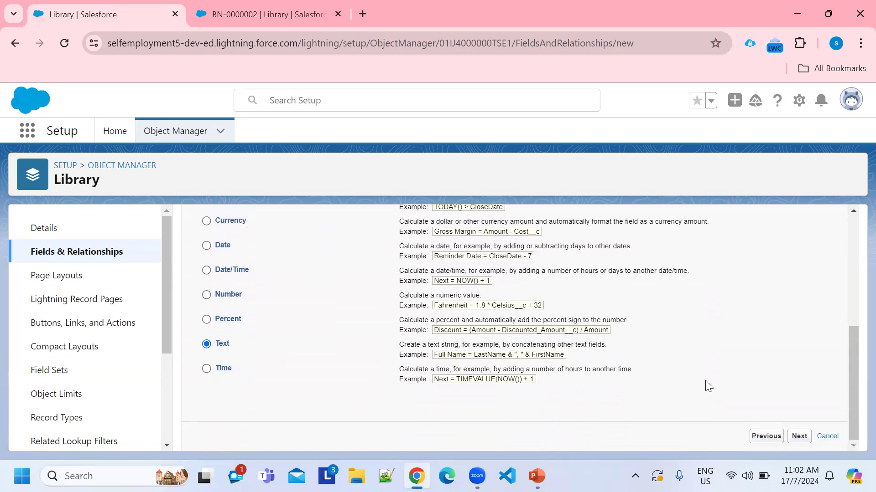
click(799, 437)
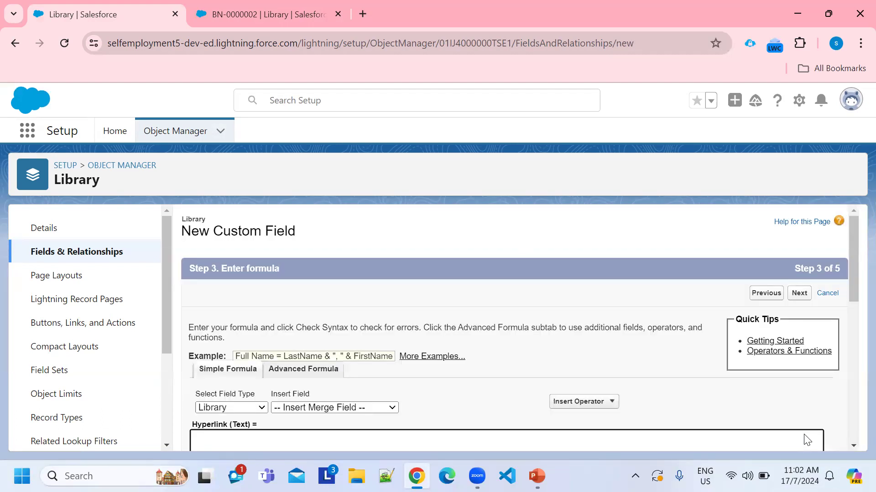
Step: Compare the simple and advanced formula editors for the Hyperlink field, ending in the Advanced Formula editor
scroll(522, 327, down, 2)
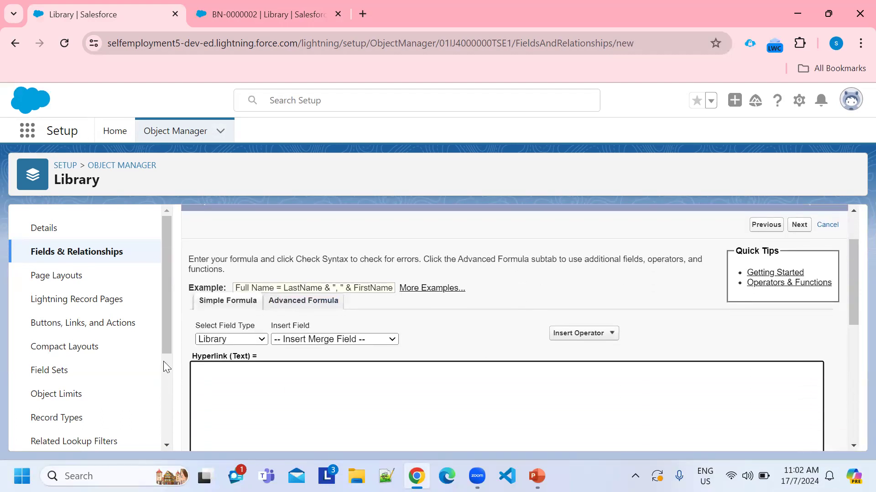
click(304, 302)
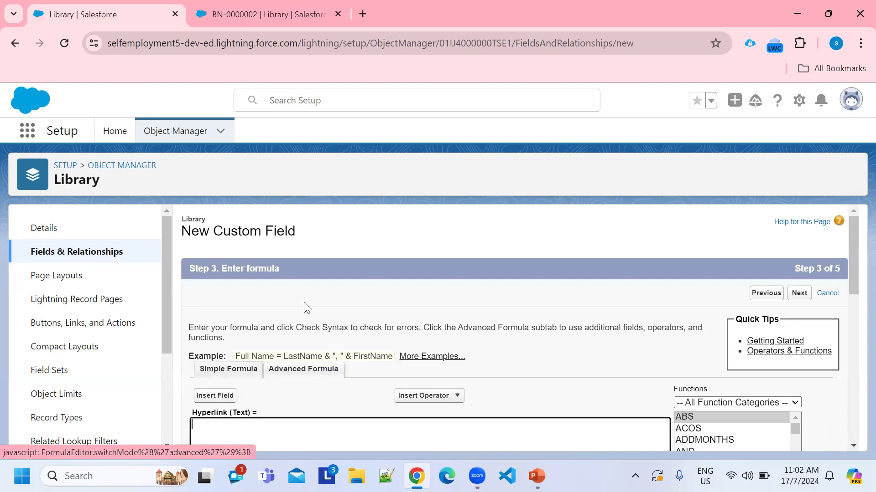
scroll(516, 315, down, 3)
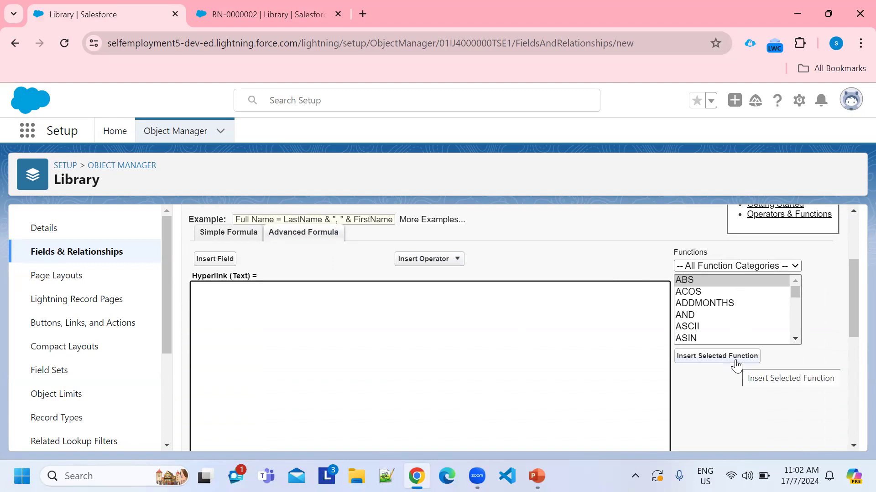
click(248, 240)
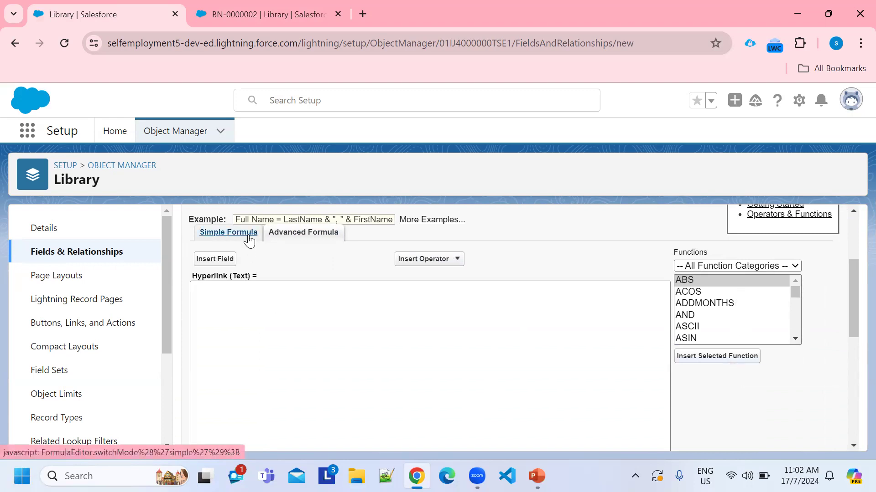
scroll(723, 274, down, 4)
scroll(762, 323, up, 1)
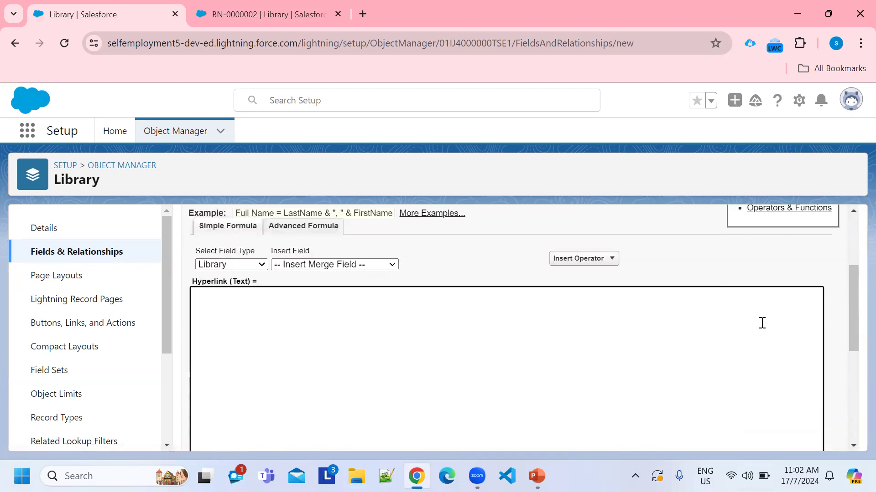
click(331, 231)
scroll(638, 370, down, 3)
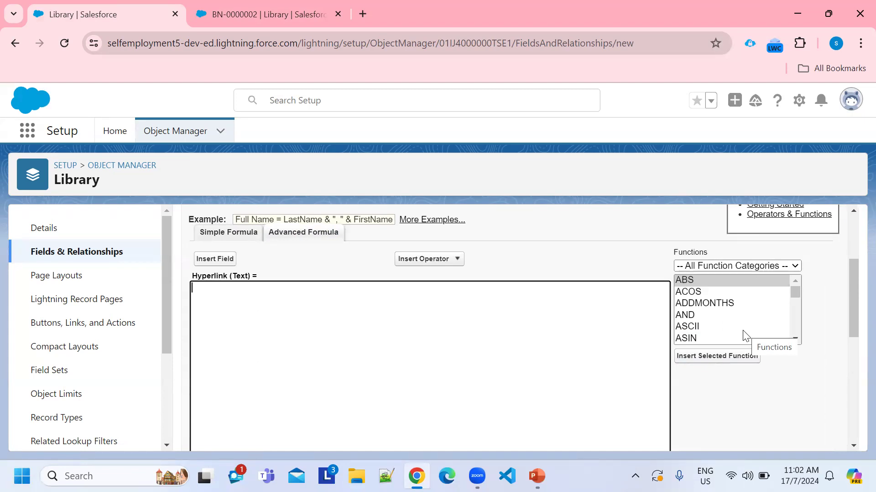
Step: Filter the formula functions to the Date & Time category and look through its whole function list
click(795, 266)
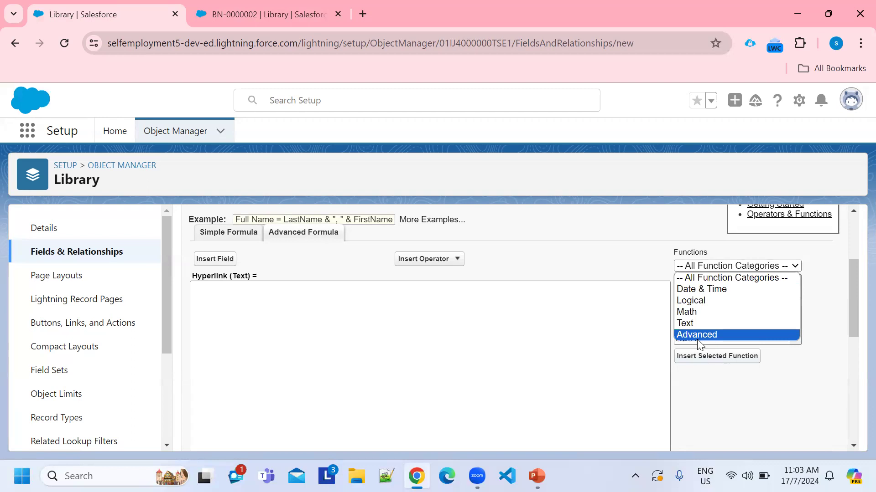
click(698, 292)
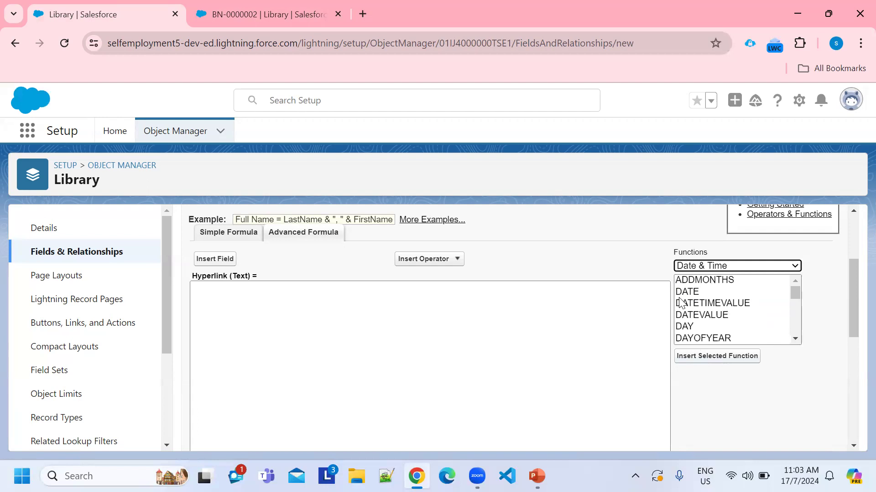
click(798, 340)
click(798, 341)
click(798, 340)
click(798, 341)
click(798, 340)
click(798, 340)
click(798, 340)
click(798, 340)
click(798, 340)
click(798, 340)
click(798, 340)
click(798, 340)
click(798, 340)
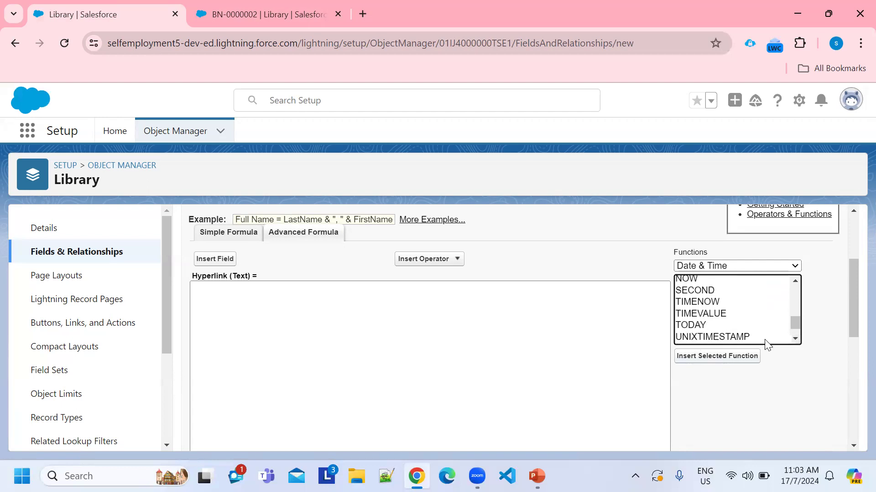
click(794, 340)
click(794, 339)
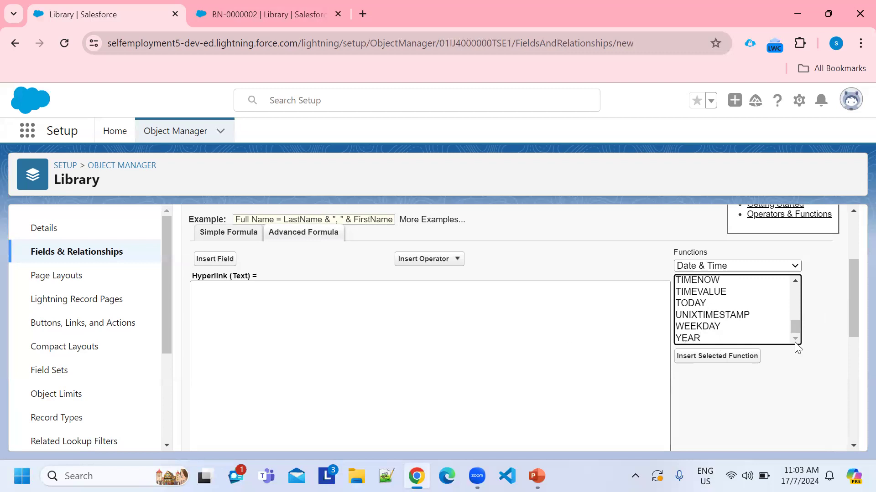
scroll(795, 329, up, 5)
Step: Filter the formula functions to the Logical category and review its functions from AND through OR
click(795, 265)
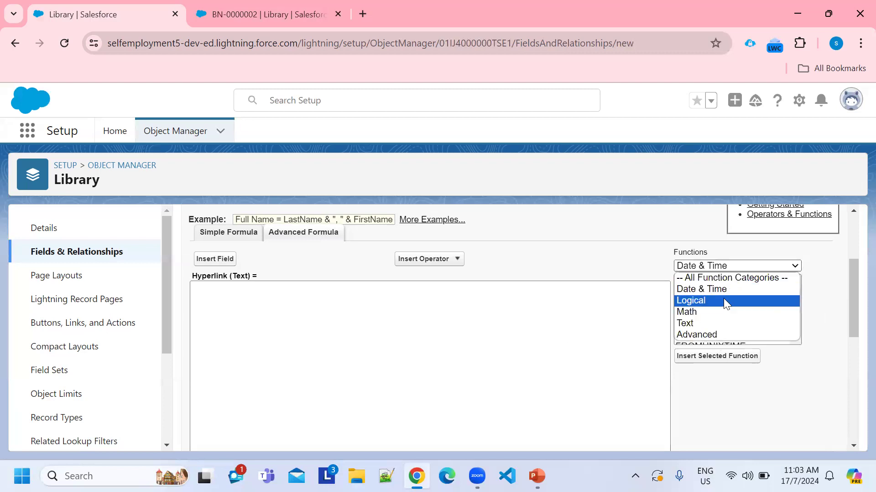
click(710, 301)
click(795, 304)
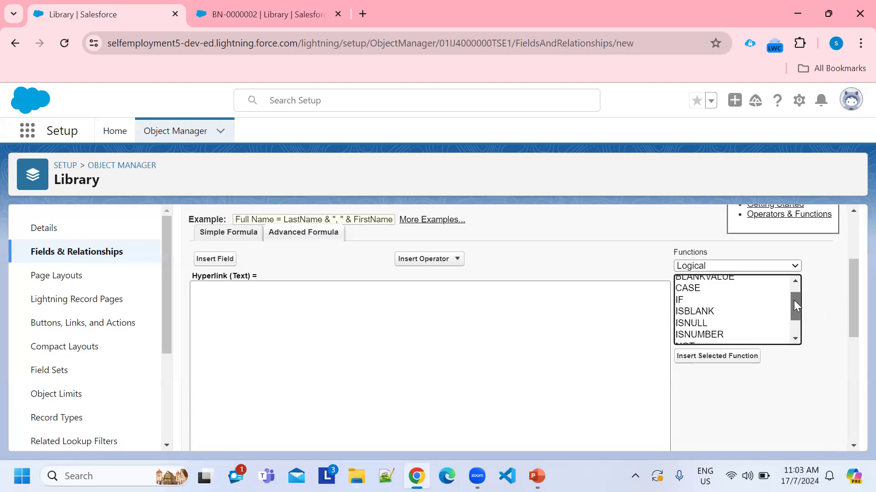
scroll(794, 304, up, 1)
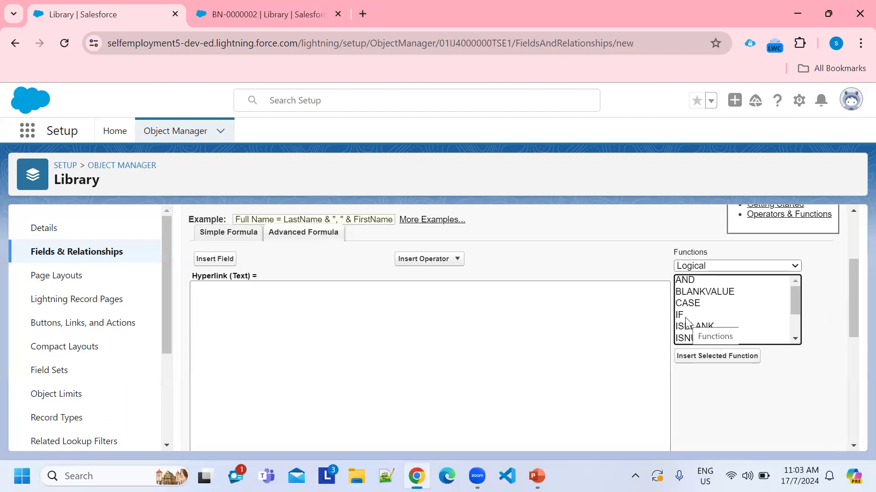
click(795, 338)
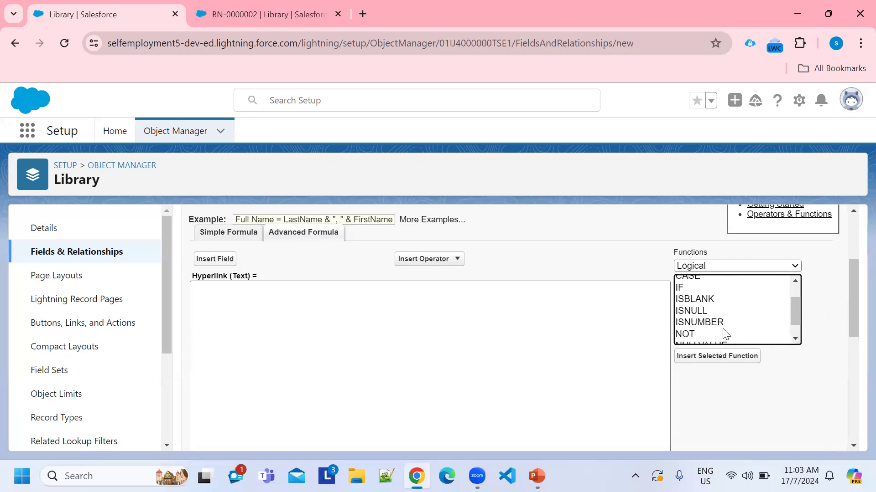
click(795, 338)
click(795, 338)
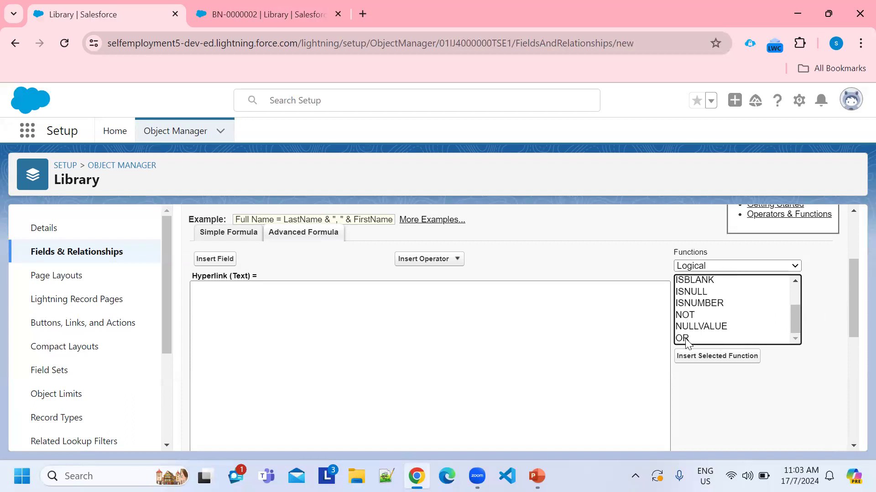
Step: Filter the formula functions to the Math category and review the list down to TRUNC
click(795, 267)
click(691, 312)
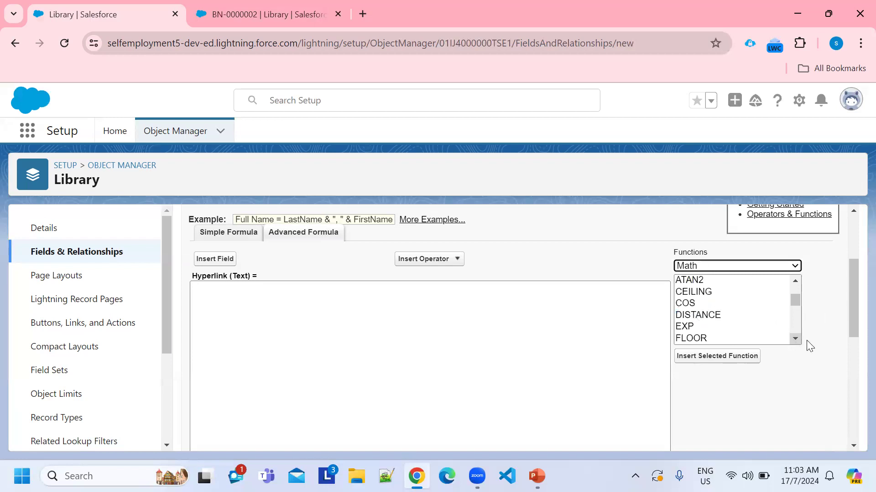
click(796, 339)
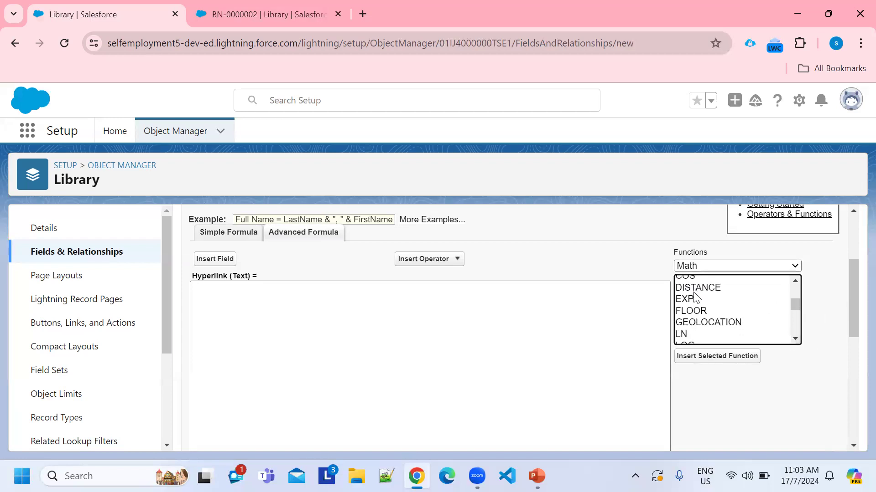
click(795, 339)
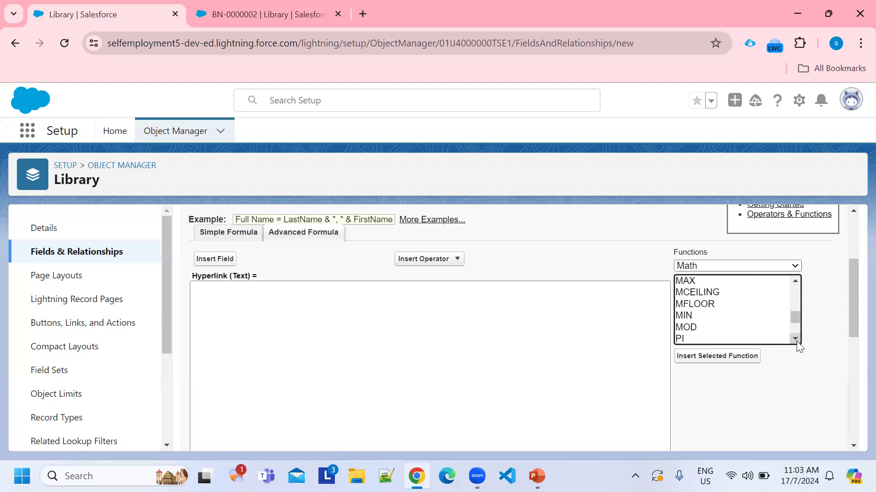
click(796, 338)
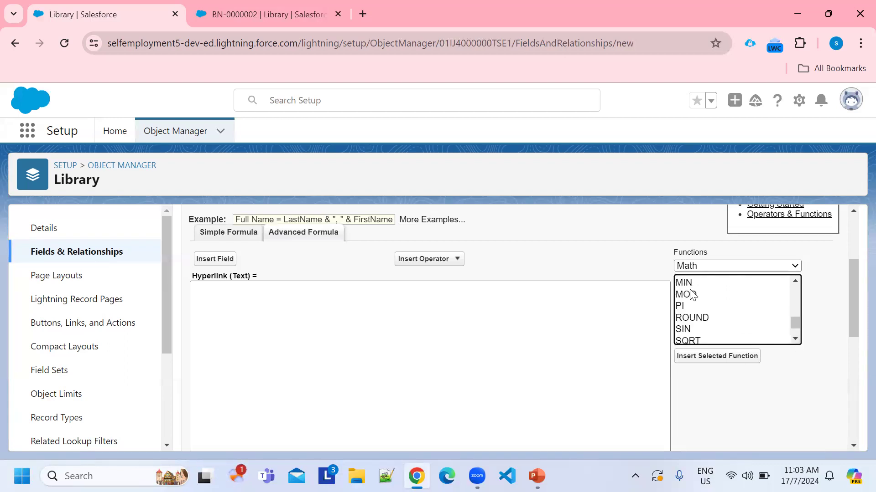
click(795, 339)
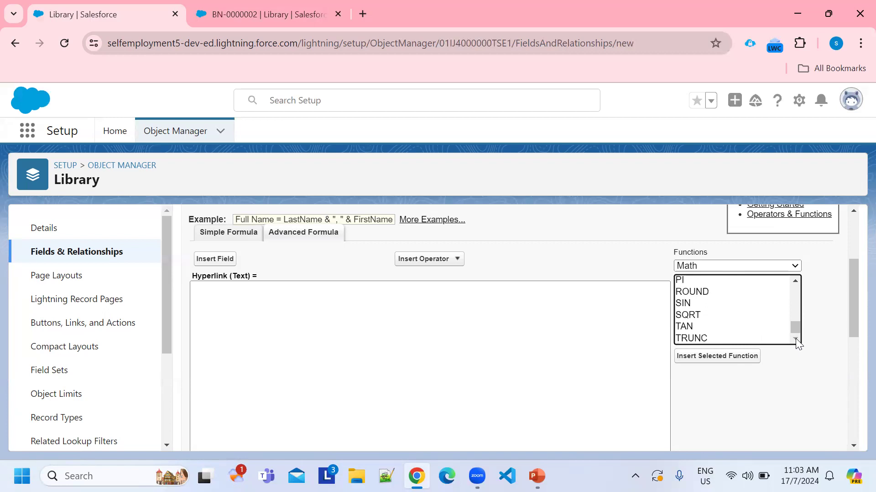
Step: Filter the formula functions to the Text category, review the end of the list, and view the UPPER function's description
click(794, 267)
click(693, 324)
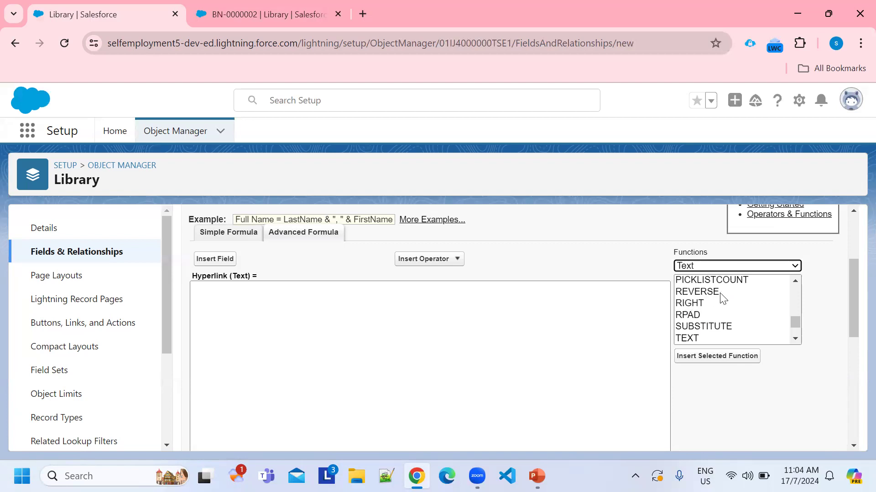
click(794, 339)
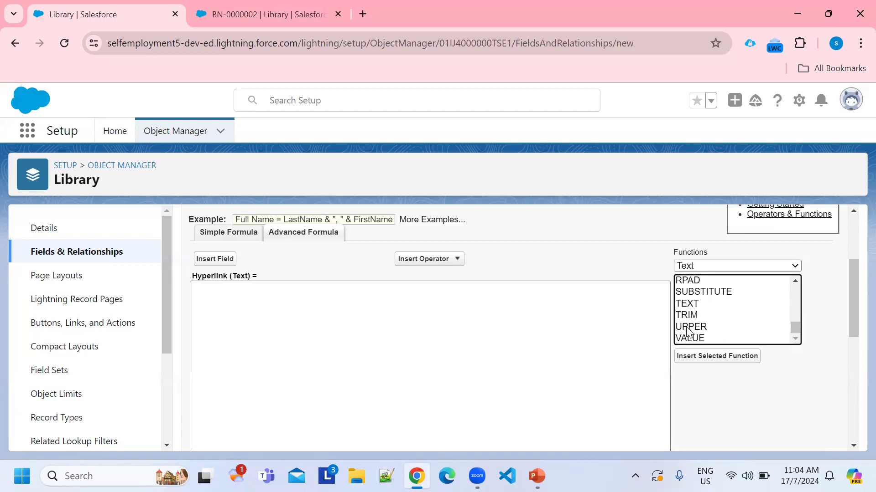
click(713, 327)
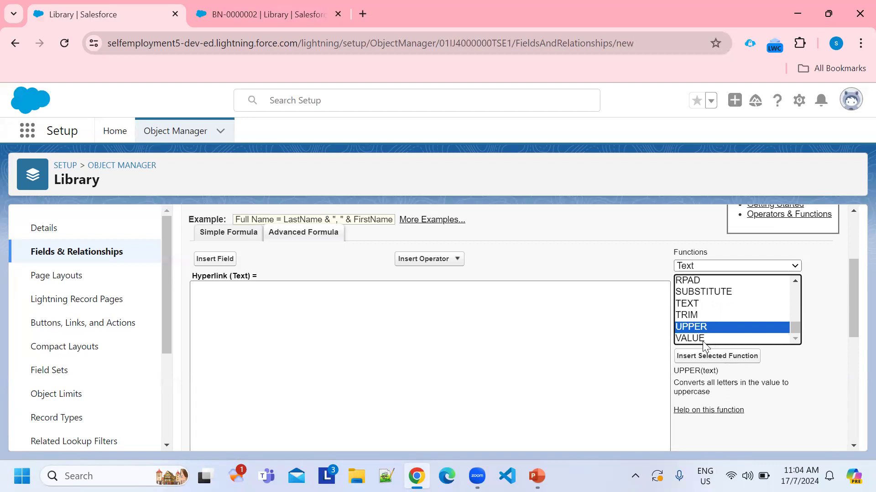
Step: List the functions of all categories again and insert the HYPERLINK function into the formula
click(792, 267)
click(792, 269)
click(794, 264)
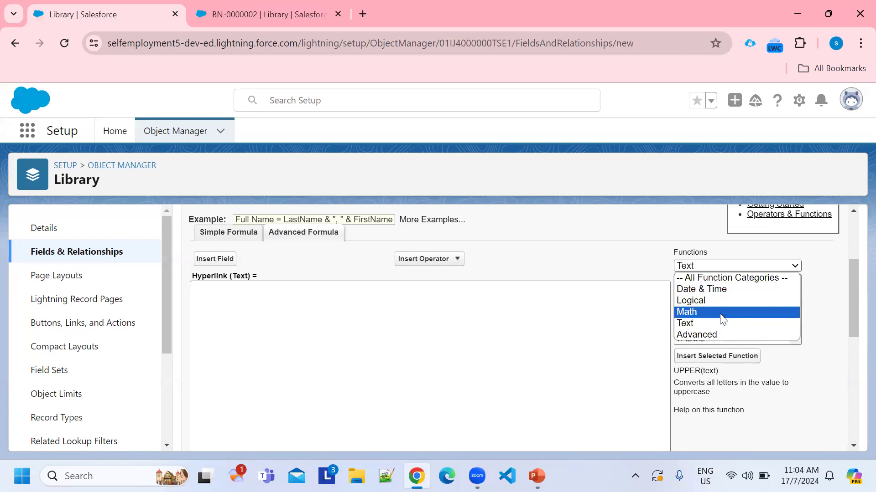
click(724, 278)
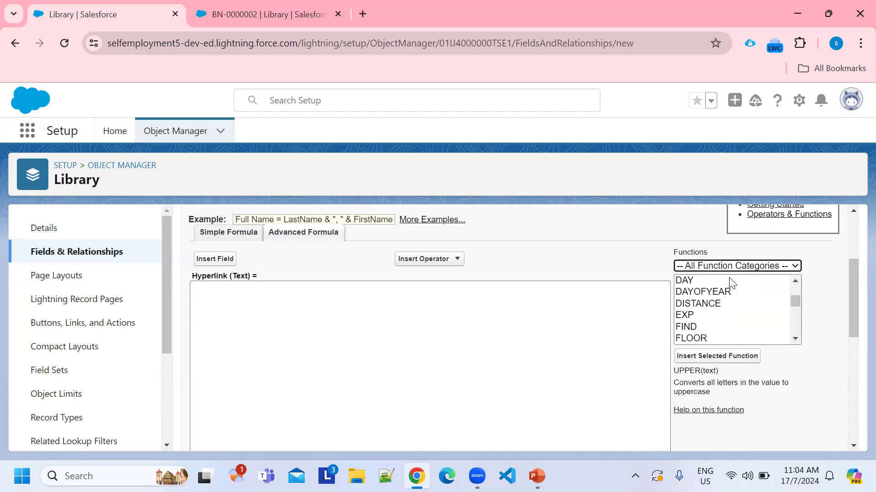
drag(794, 301, 795, 286)
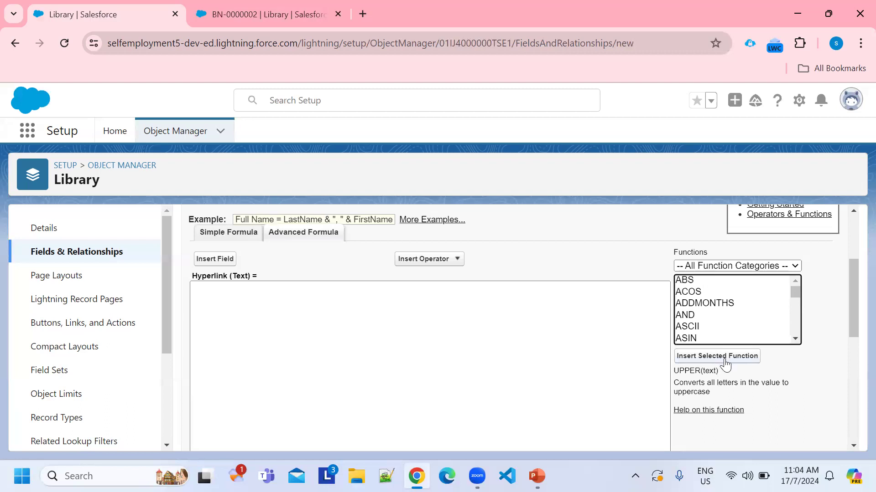
click(795, 339)
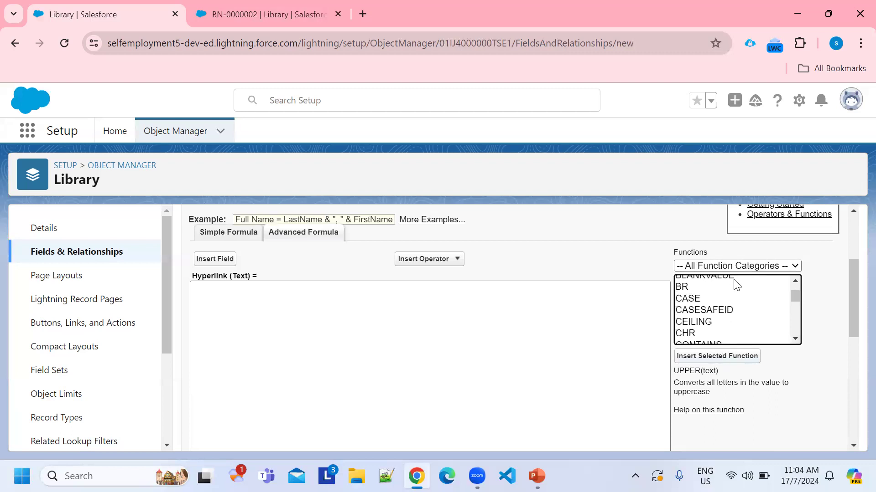
click(795, 338)
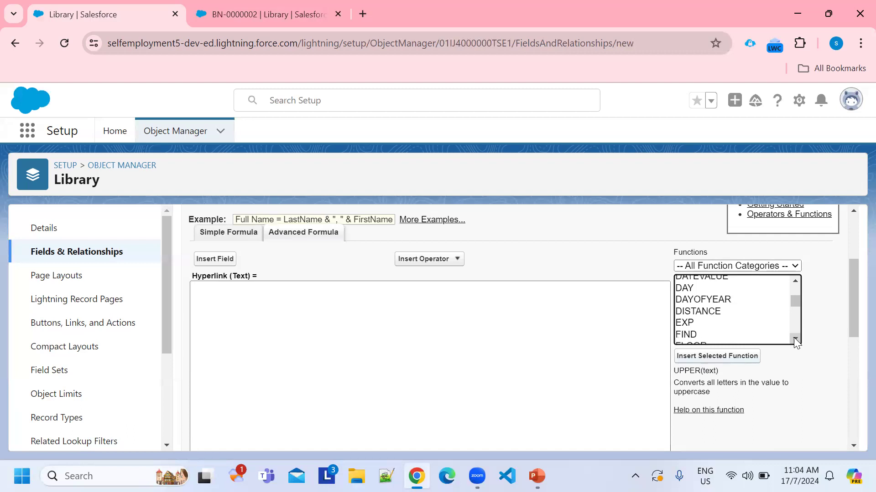
click(713, 324)
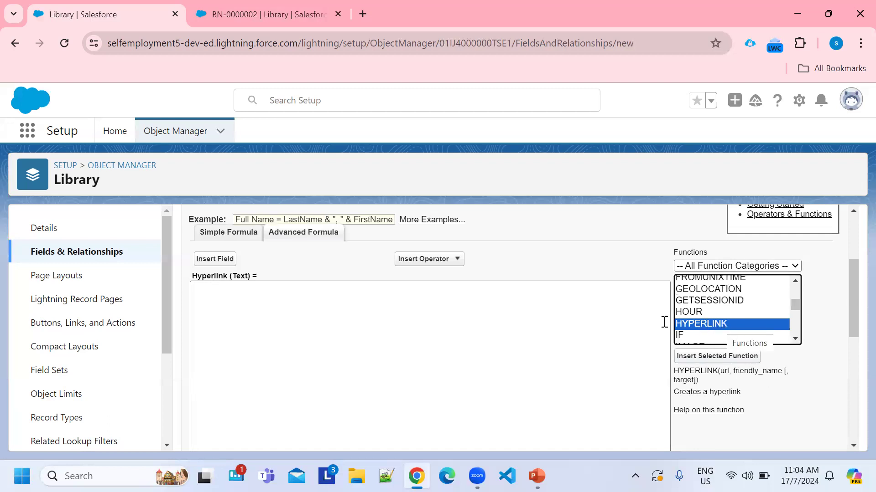
click(726, 358)
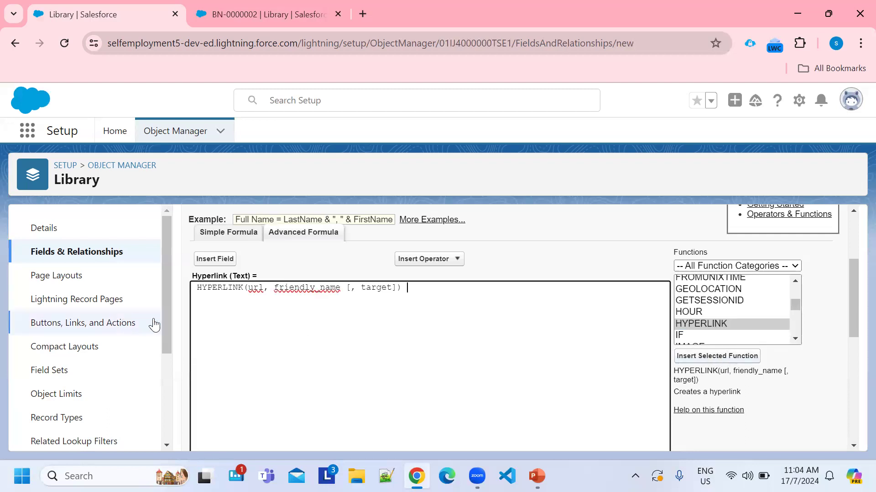
Step: Open google.com in a new browser tab and copy its web address
click(396, 290)
click(364, 12)
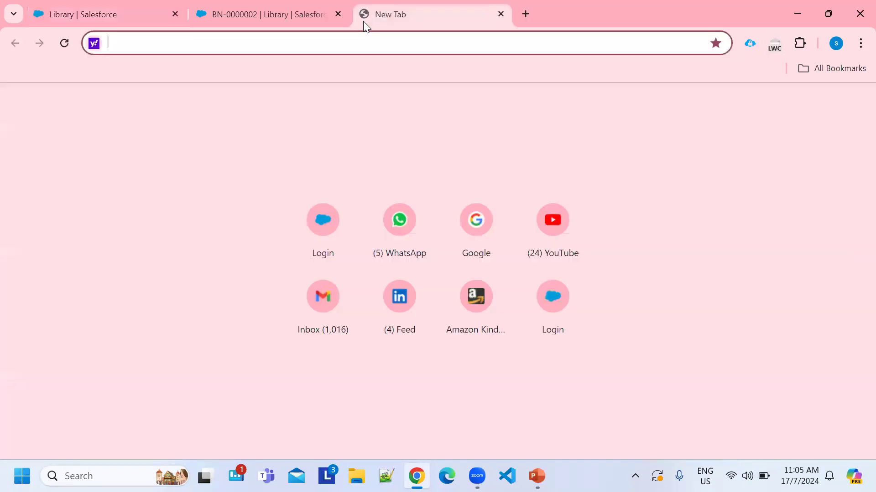
text(goo)
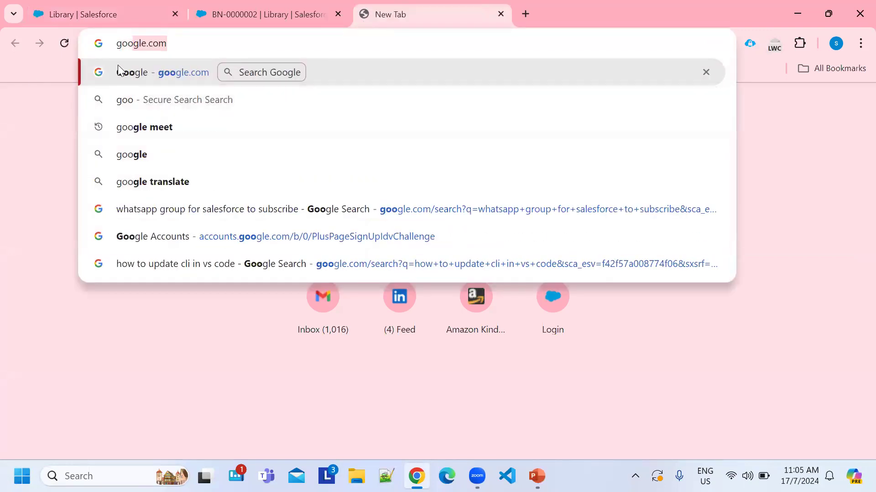
click(155, 74)
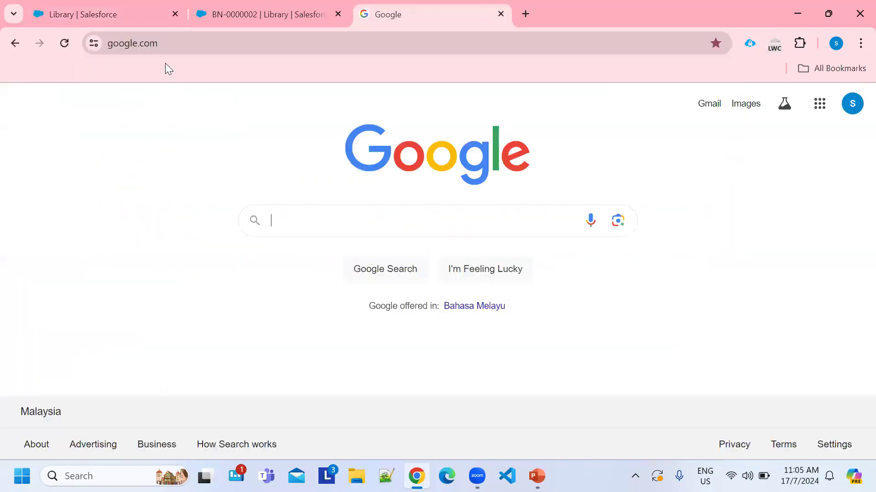
click(190, 43)
key(ctrl+c)
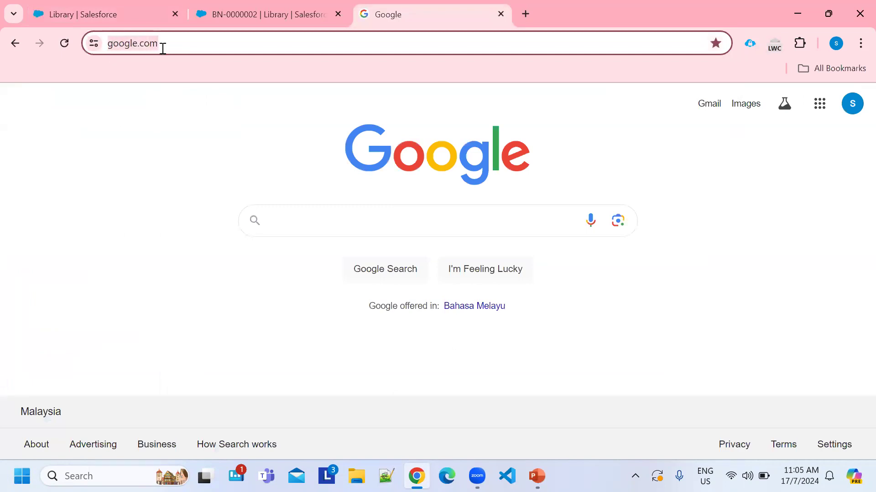
click(255, 10)
click(115, 10)
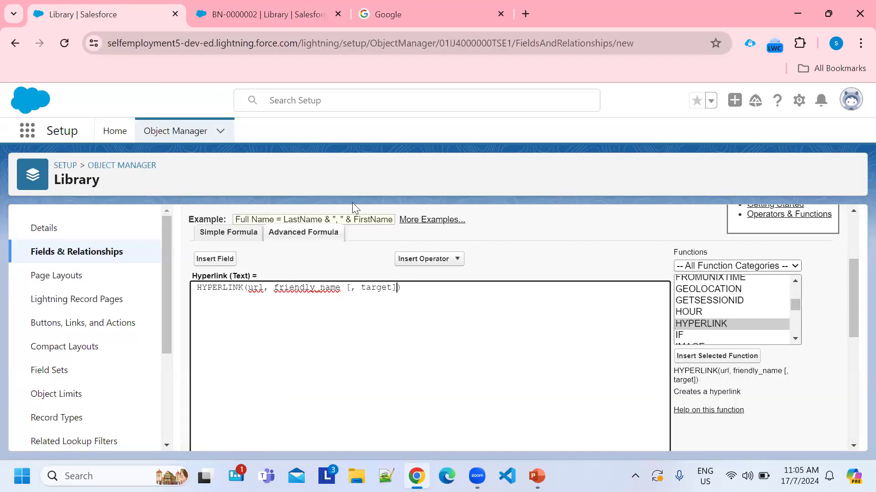
double_click(258, 289)
key(ctrl+v)
click(247, 288)
text(")
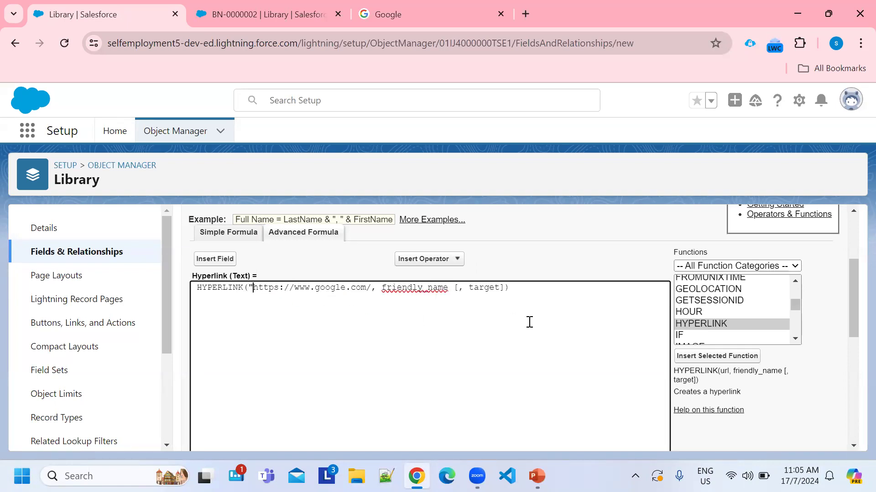
click(371, 288)
text(")
Step: Replace the friendly_name argument with "Click Here" and delete the optional target argument from the HYPERLINK formula
double_click(434, 288)
text(")
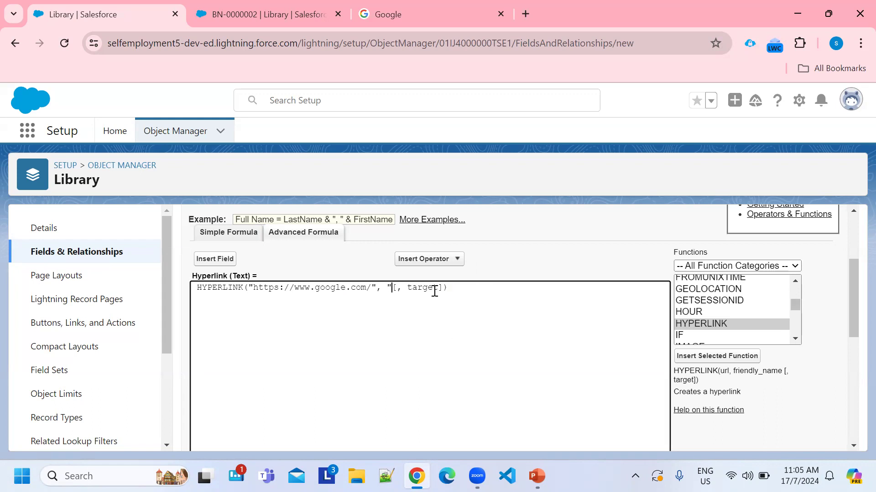
text(Click Here")
key(Delete)
key(Delete)
key(Delete)
key(Delete)
key(Delete)
key(Delete)
key(Delete)
key(Delete)
key(Delete)
key(Delete)
Step: Check the syntax of the Hyperlink formula and look over the formula, its functions and the blank field handling options
scroll(393, 326, down, 5)
click(416, 322)
scroll(559, 295, up, 5)
scroll(559, 295, down, 4)
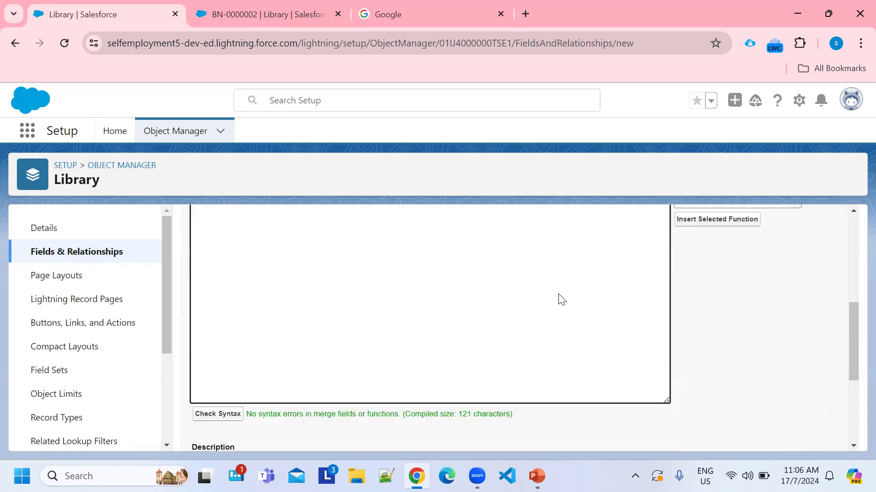
scroll(561, 299, down, 3)
scroll(679, 284, up, 5)
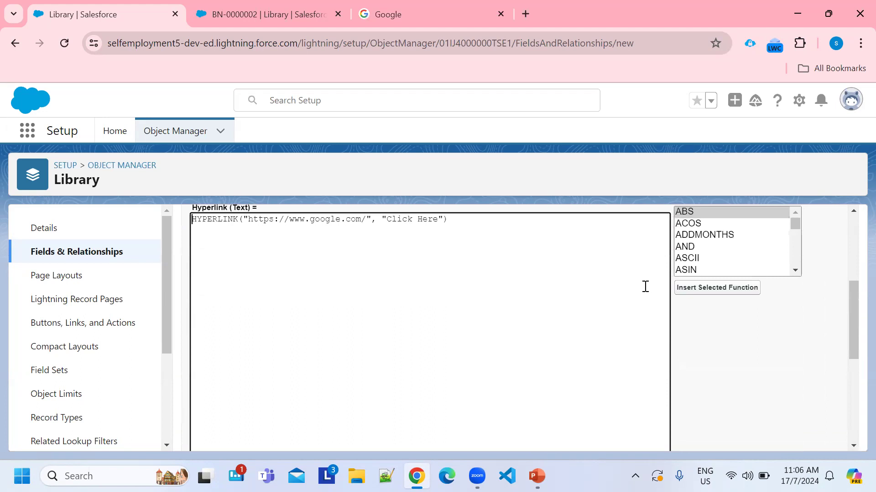
scroll(645, 286, up, 3)
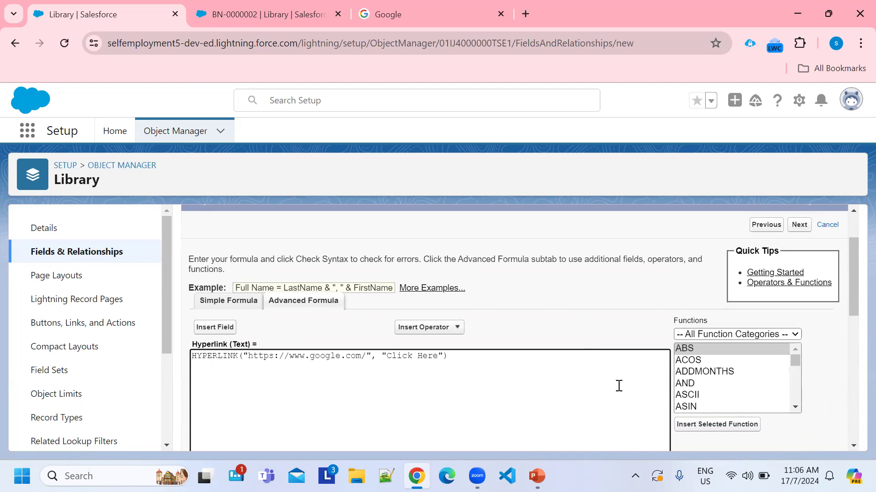
scroll(511, 393, down, 8)
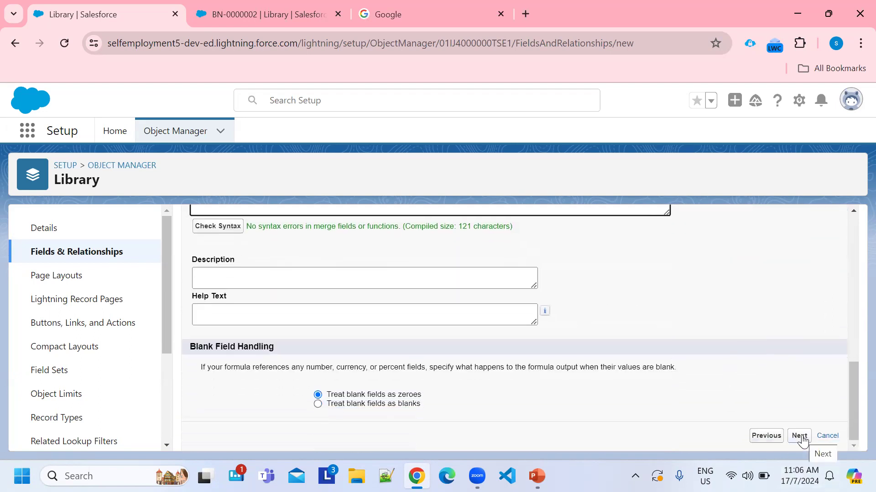
scroll(471, 340, up, 1)
scroll(248, 272, up, 3)
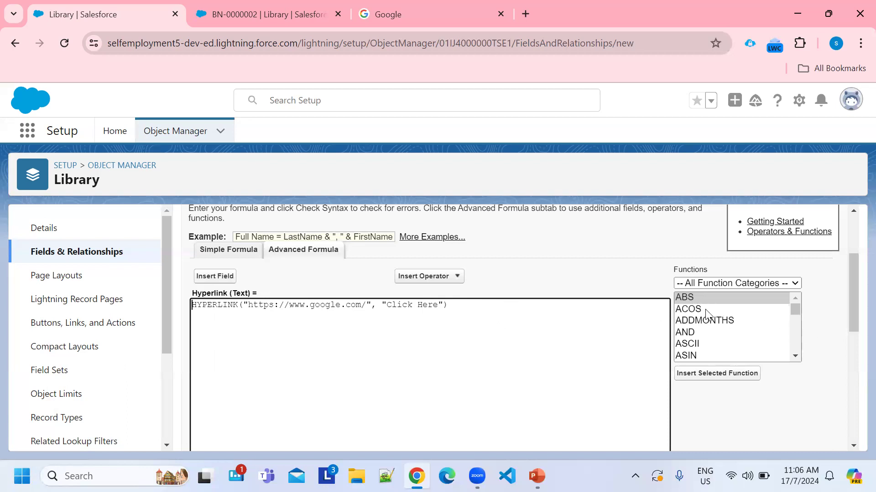
Step: Review the operators and the Library fields available for insertion without adding any to the formula
click(459, 277)
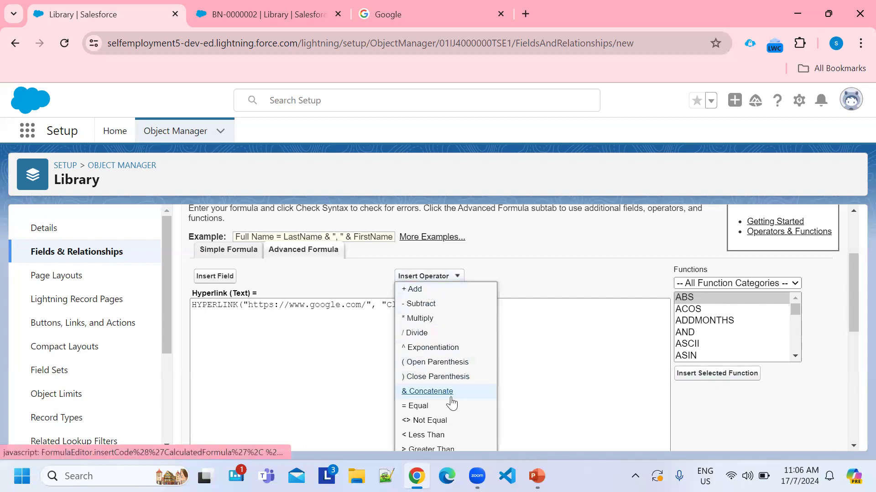
scroll(453, 408, down, 1)
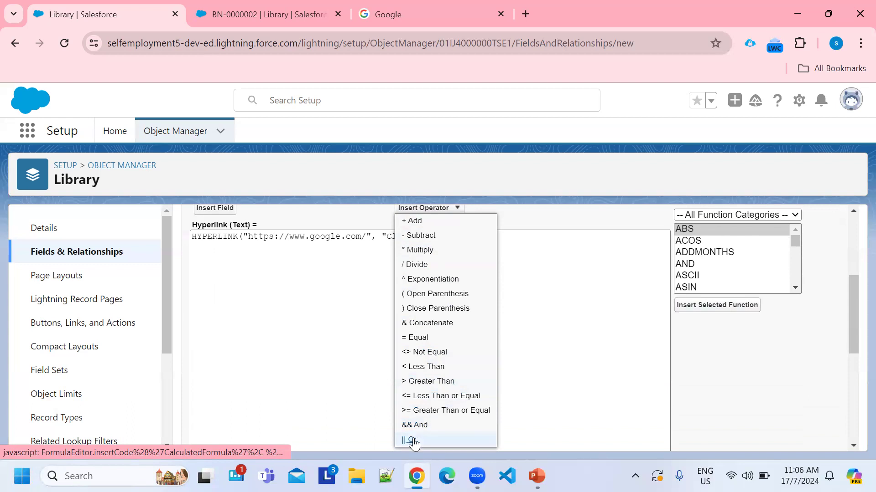
scroll(344, 260, up, 2)
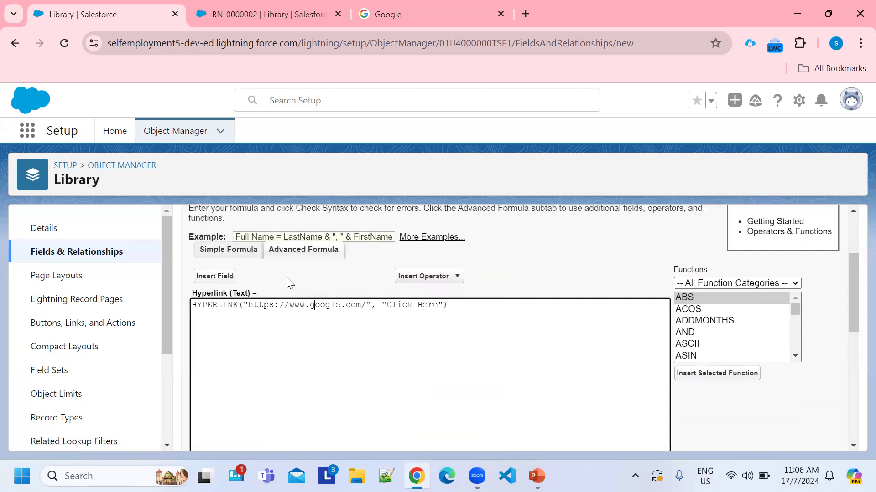
click(204, 277)
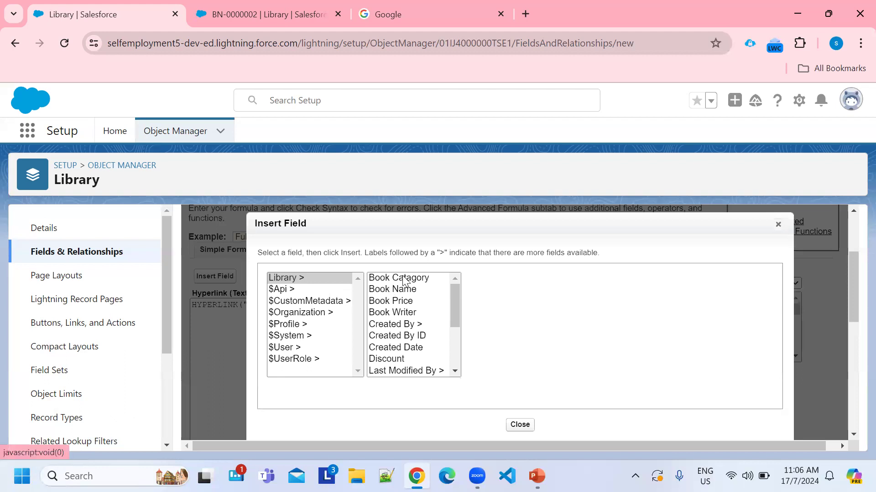
click(521, 425)
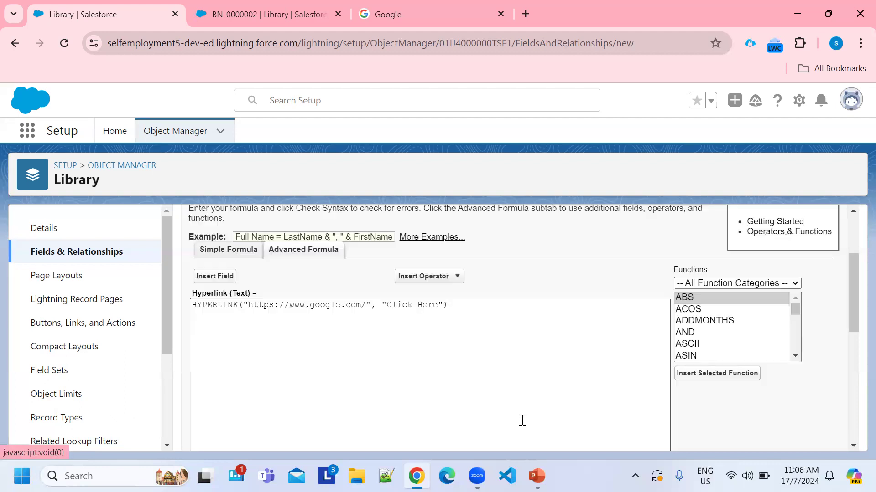
Step: Review the finished HYPERLINK formula and continue to the next stage of the new custom field
drag(461, 309, 191, 306)
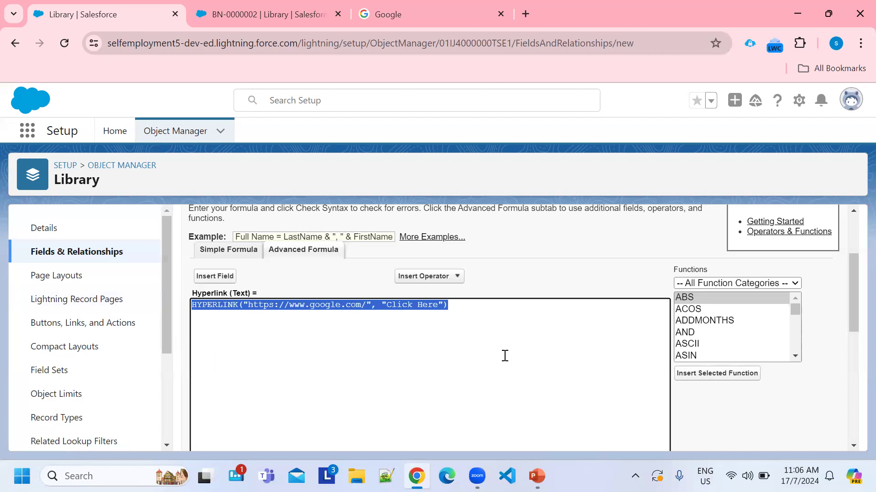
scroll(504, 356, down, 5)
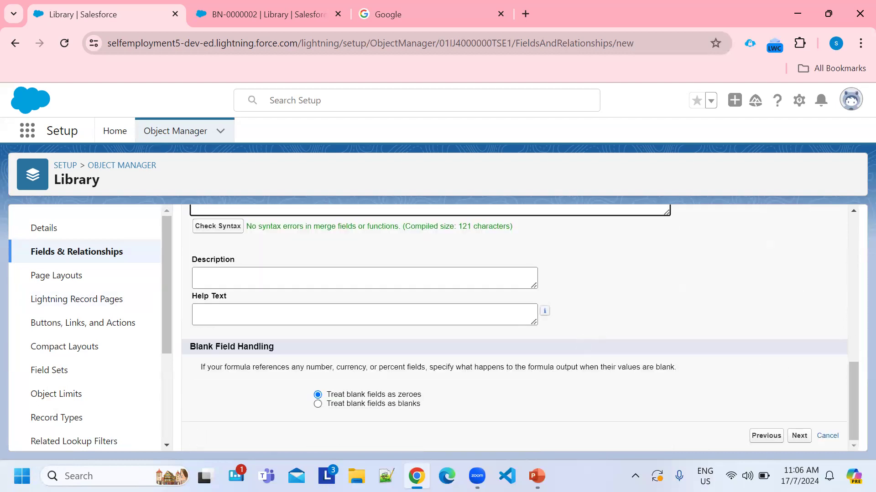
click(801, 438)
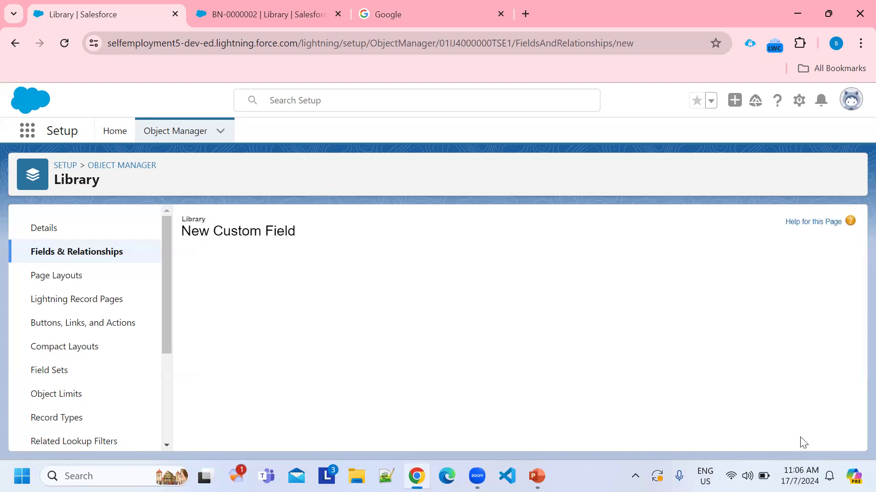
Step: Accept the default field-level security and page layout for the Hyperlink field and save it
scroll(693, 360, down, 5)
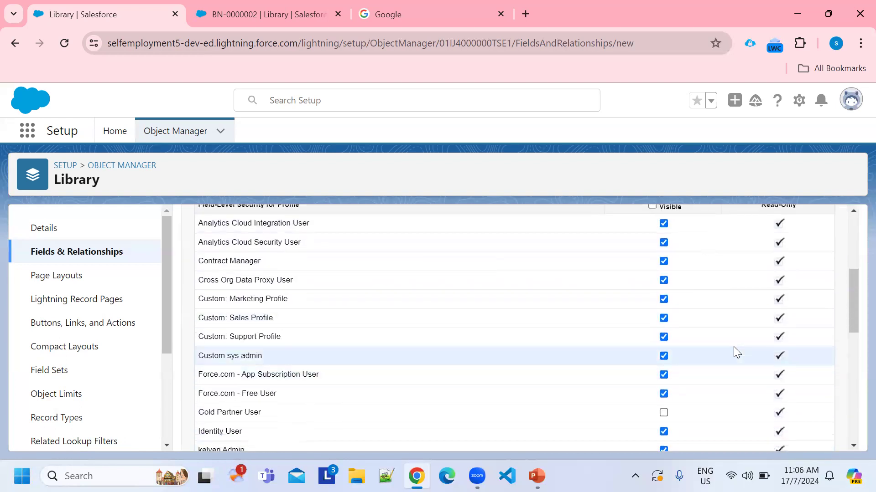
scroll(735, 352, up, 5)
click(802, 299)
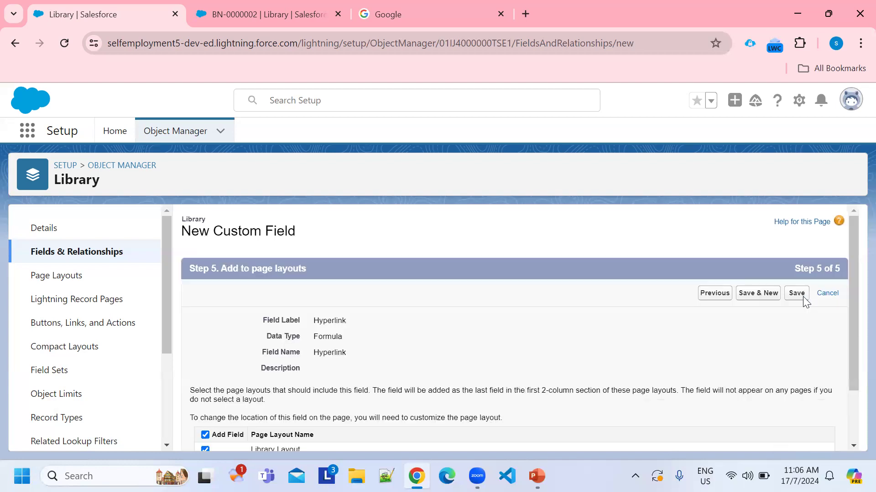
click(800, 296)
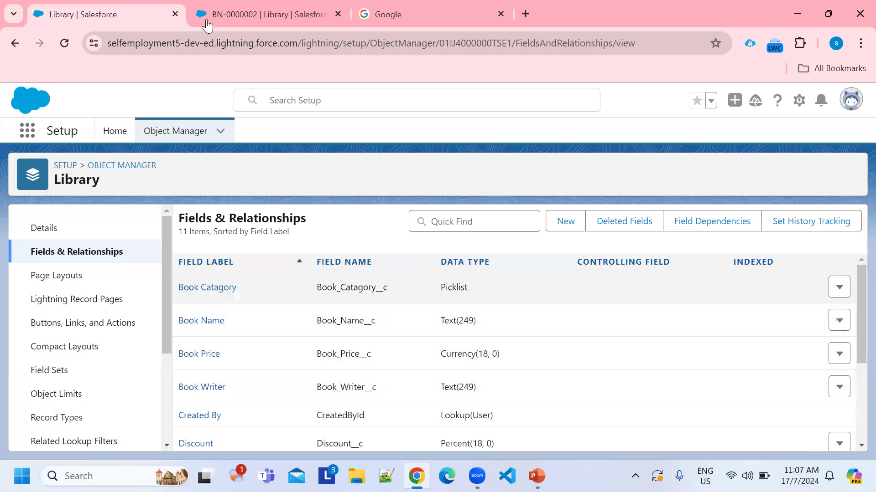
Step: Switch to the Salesforce Programming library record and set the display density to Compact
click(287, 16)
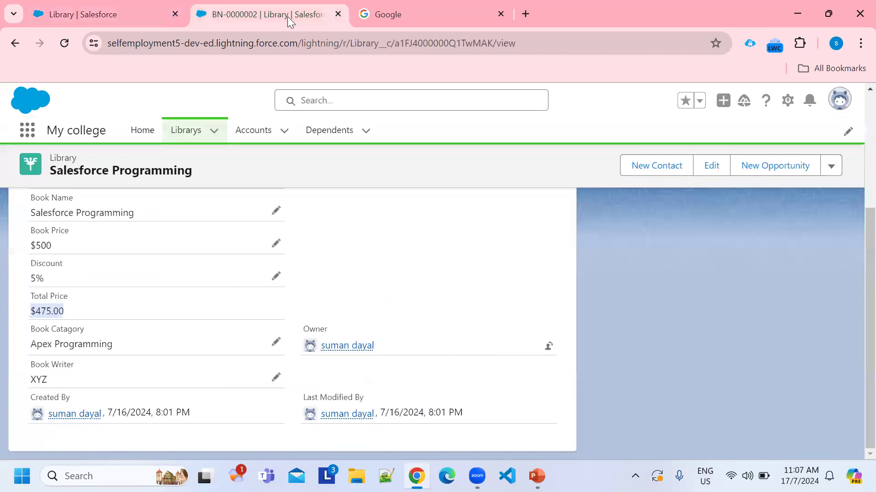
click(835, 109)
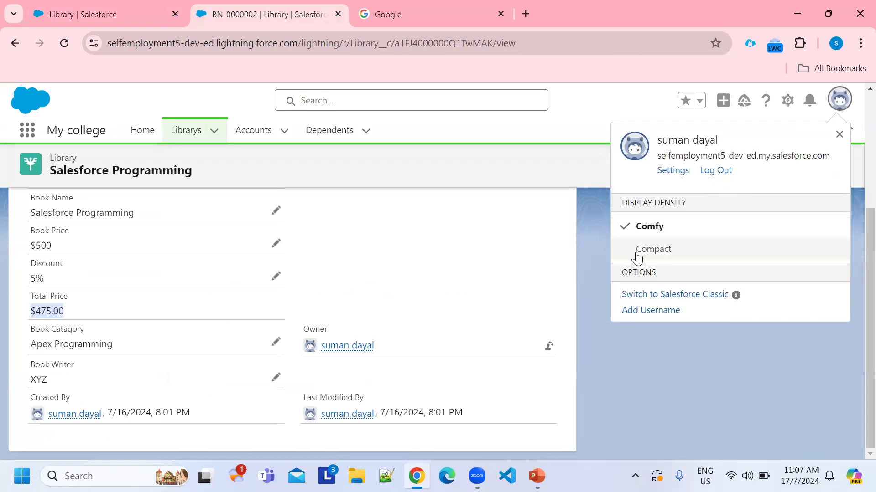
click(638, 250)
click(599, 302)
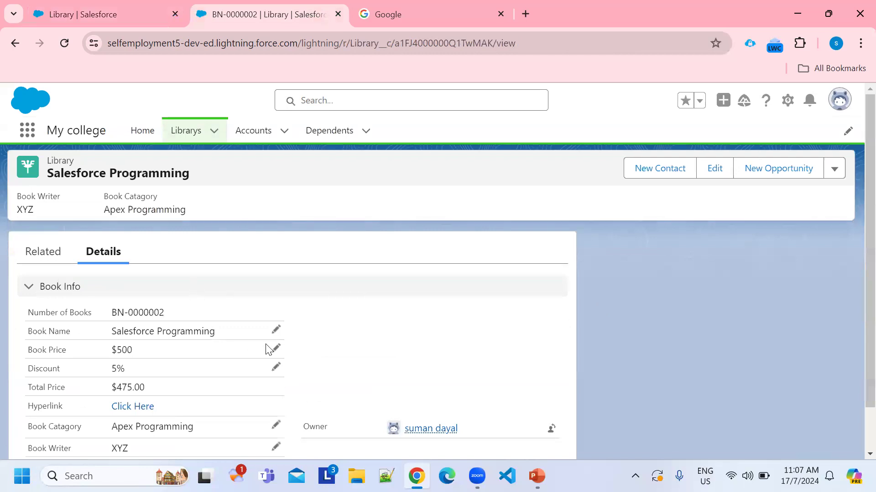
Step: Reopen record BN-0000002 from the Librarys list and follow the Click Here link in its Hyperlink field
click(191, 136)
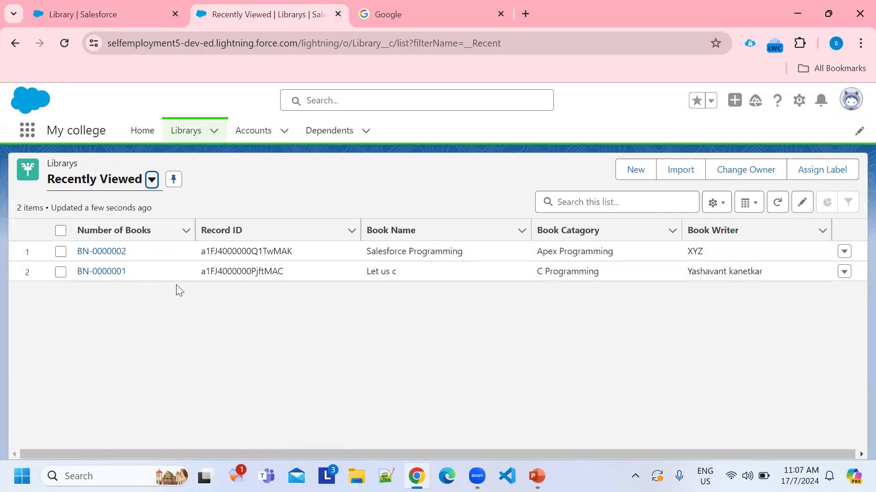
click(101, 251)
scroll(208, 302, down, 1)
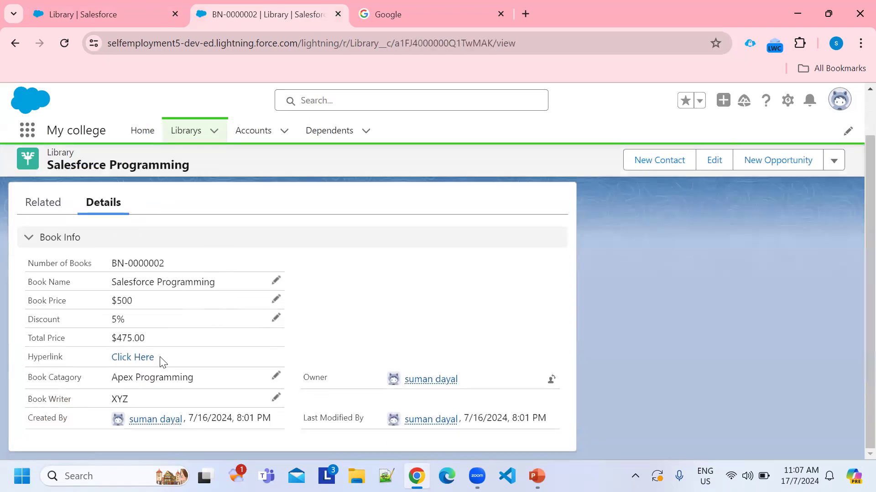
double_click(73, 359)
click(64, 360)
drag(68, 358, 36, 358)
click(139, 361)
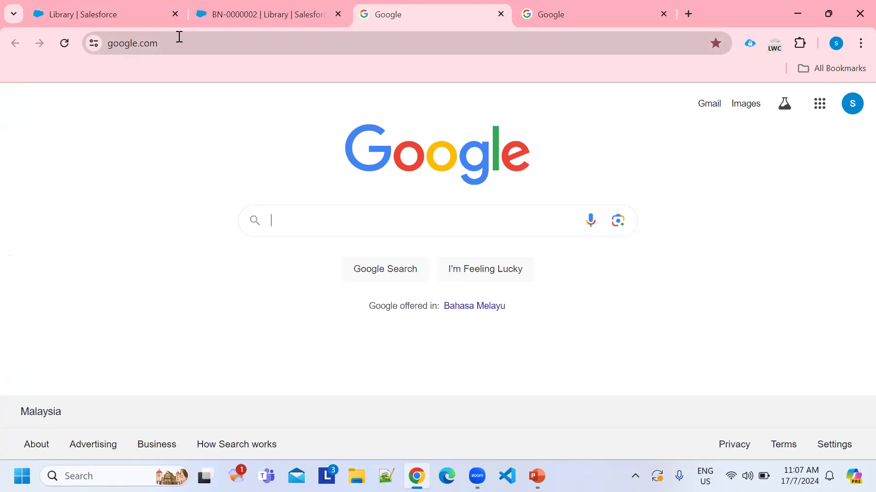
Step: Return to the library record and close both Google pages
click(297, 20)
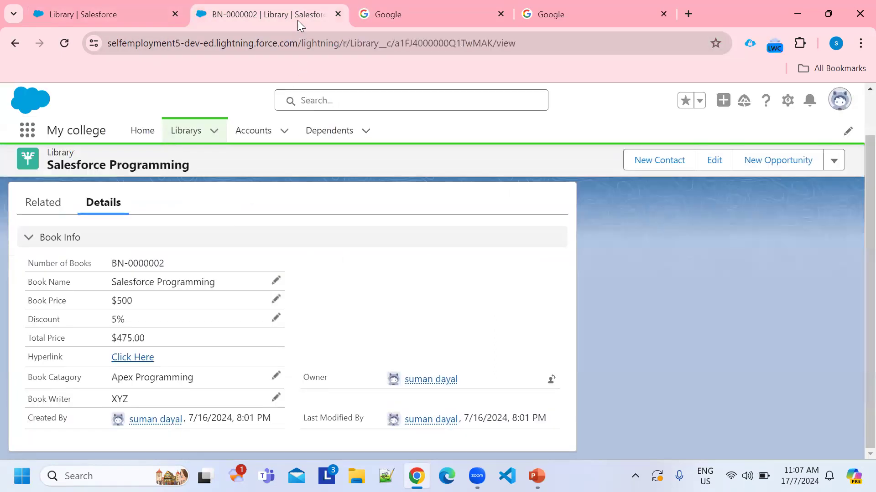
click(500, 16)
click(501, 16)
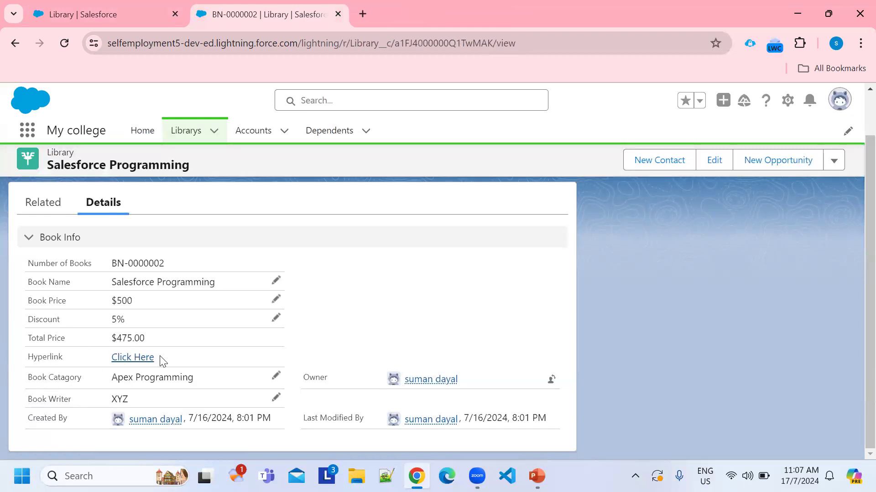
Step: Start a new custom field of type Formula on the Library object and continue to its output type
click(129, 16)
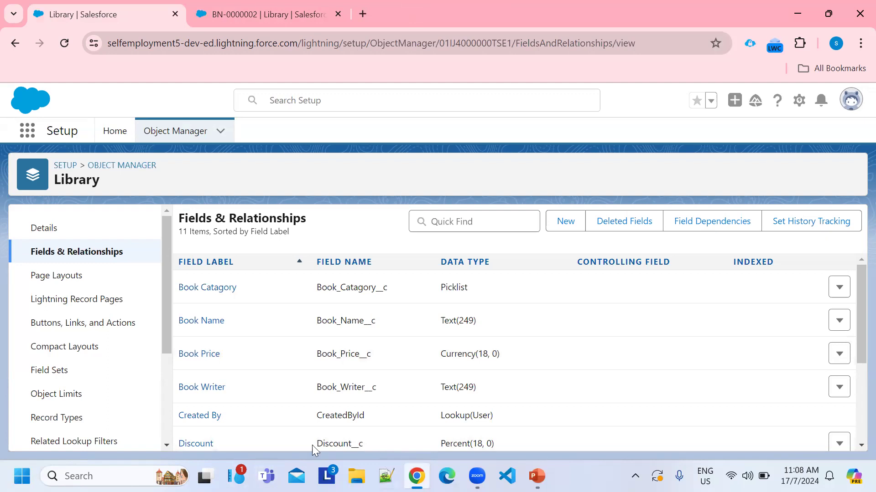
click(565, 222)
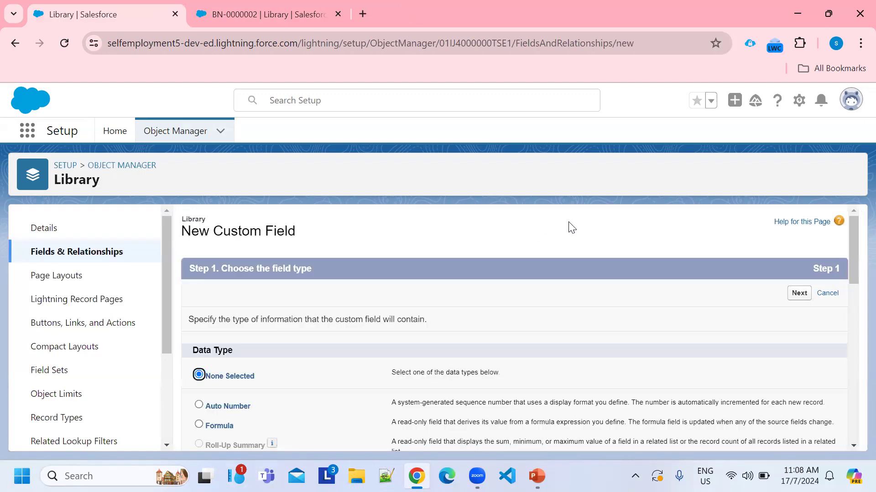
scroll(361, 390, down, 3)
click(199, 288)
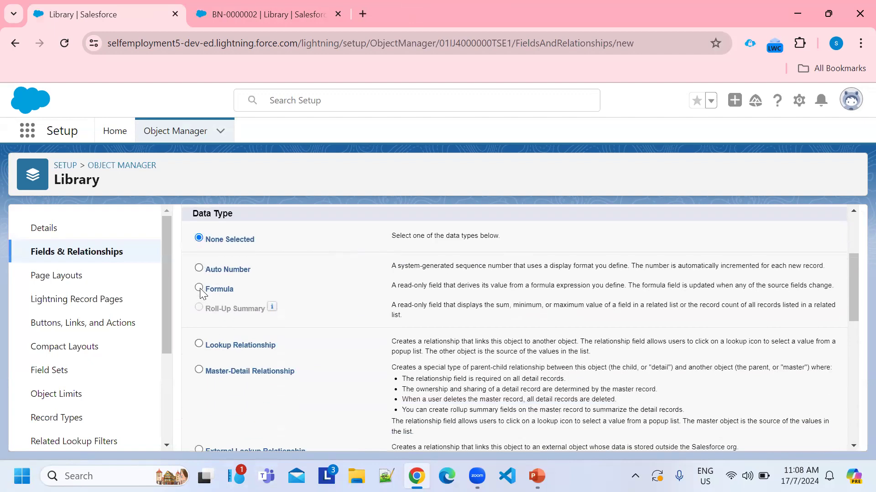
scroll(626, 326, down, 10)
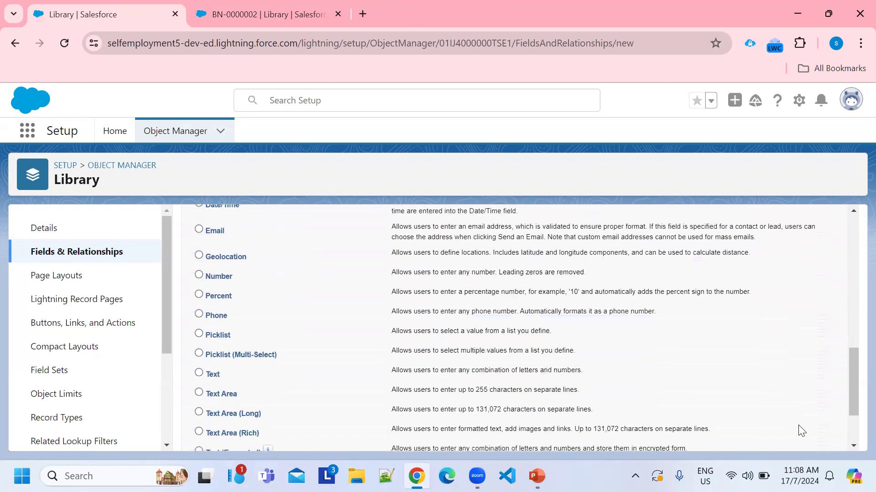
click(798, 437)
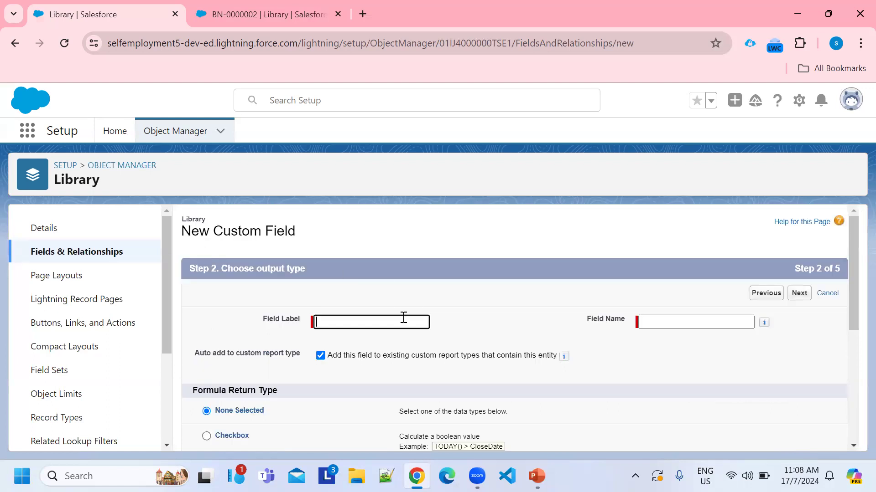
Step: Label the new Library formula field test, choose Text as its return type and continue to the formula editor
text(te)
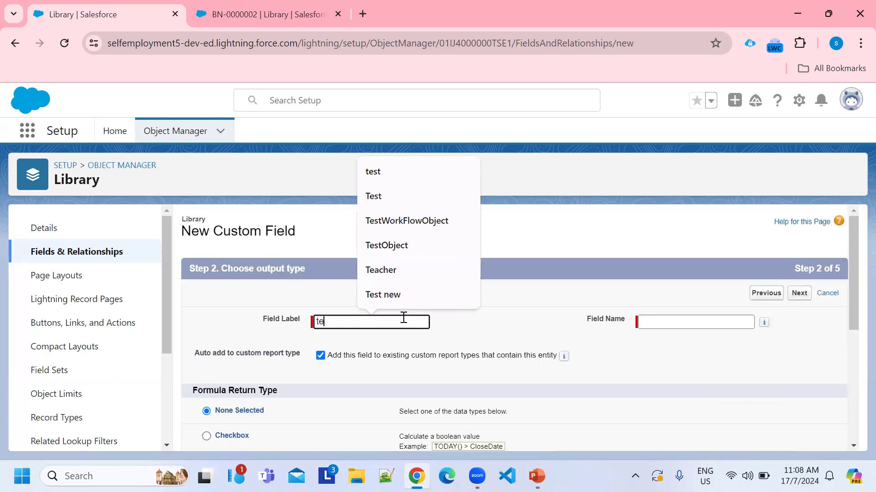
text(st)
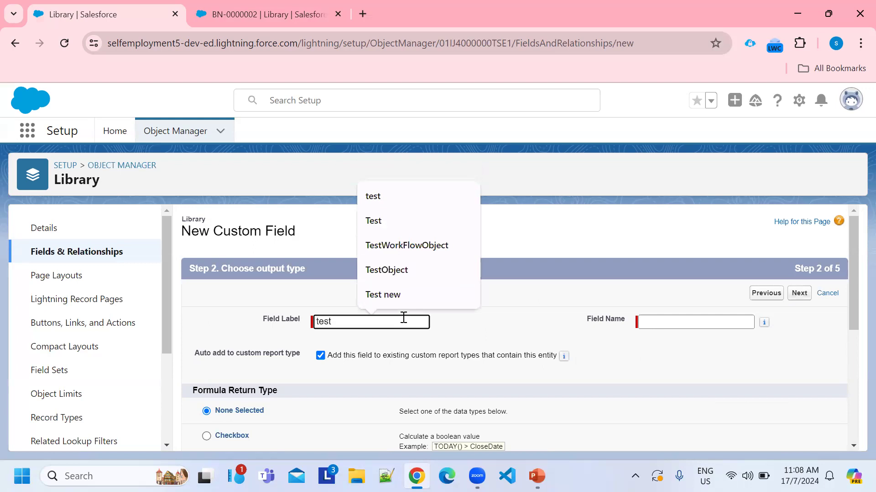
click(708, 319)
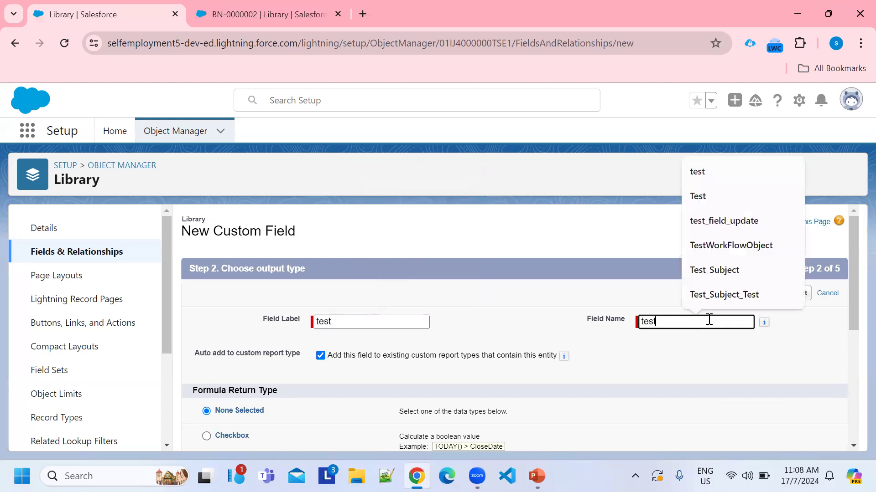
scroll(572, 322, down, 1)
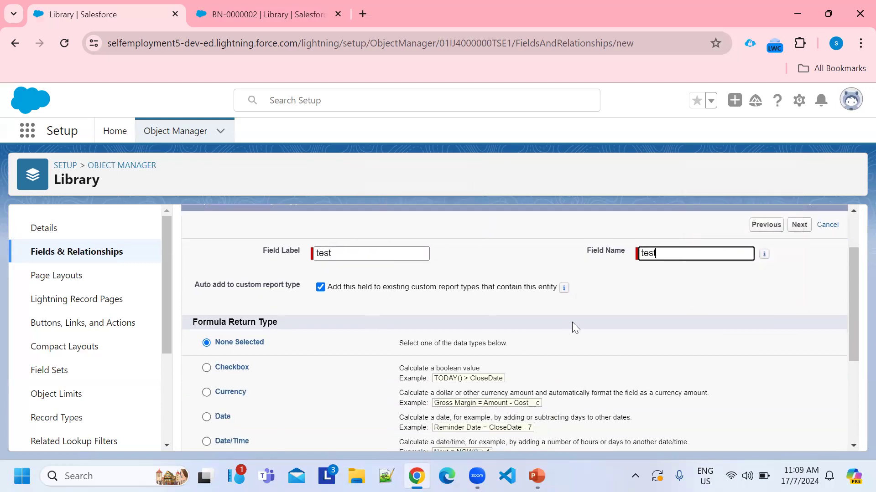
scroll(497, 286, down, 3)
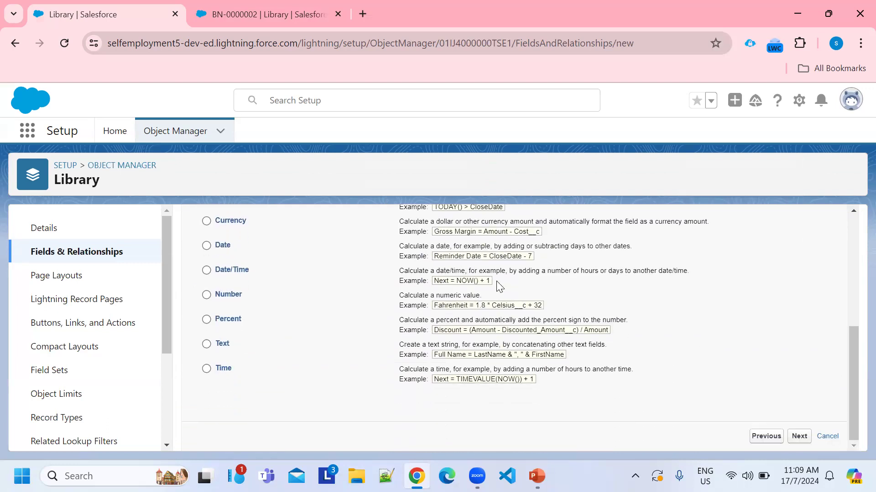
click(210, 345)
scroll(359, 326, up, 4)
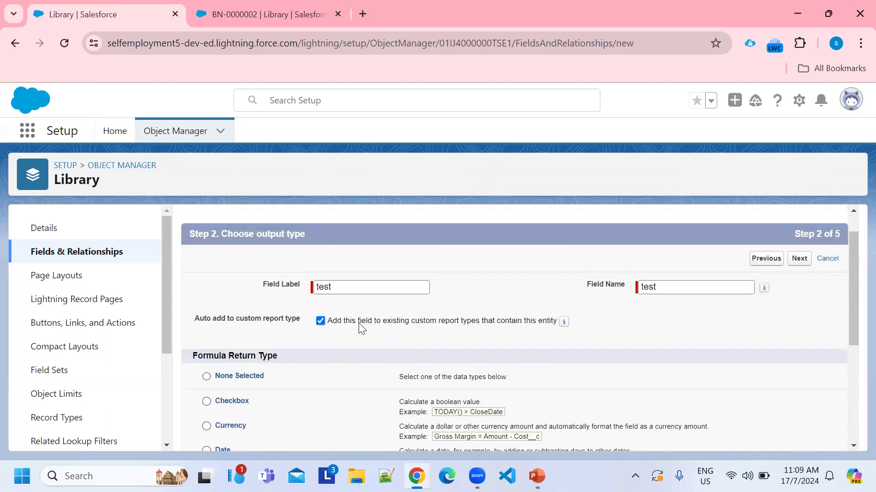
scroll(573, 341, down, 4)
click(799, 438)
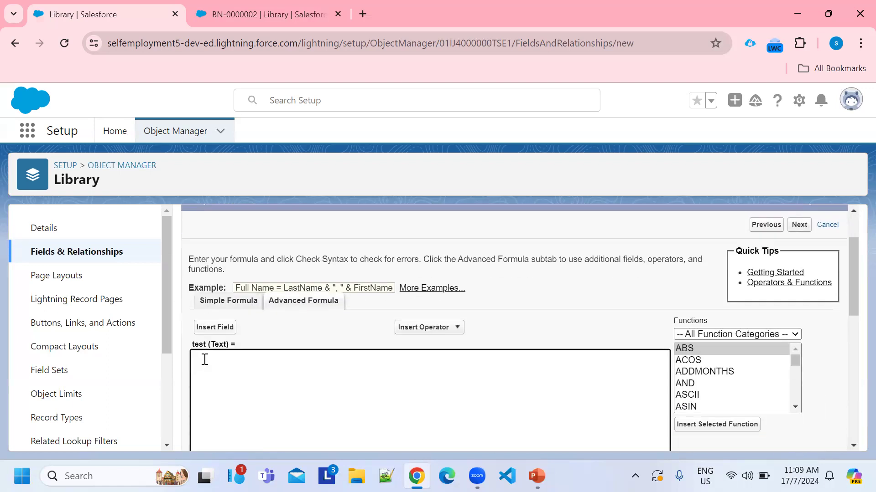
Step: Look through the Library fields available for insertion in the formula and close the list without inserting one
click(220, 327)
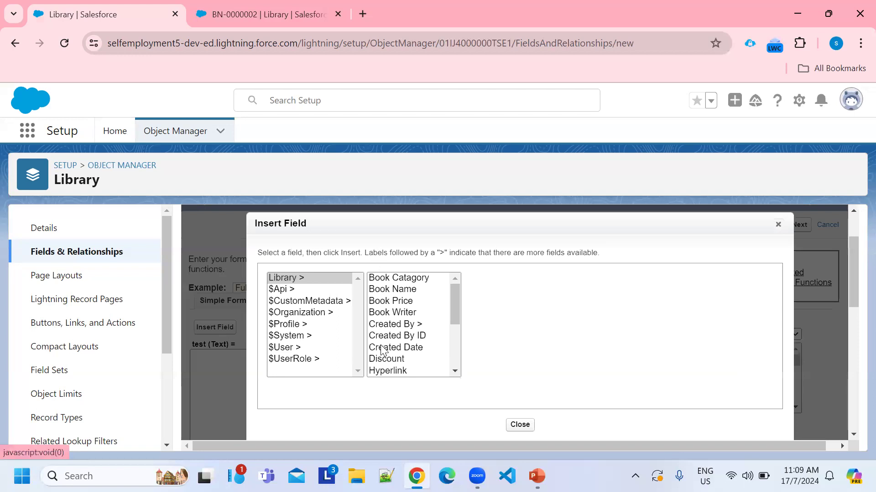
mouse_move(457, 301)
mouse_down()
mouse_move(458, 373)
mouse_move(456, 286)
mouse_up()
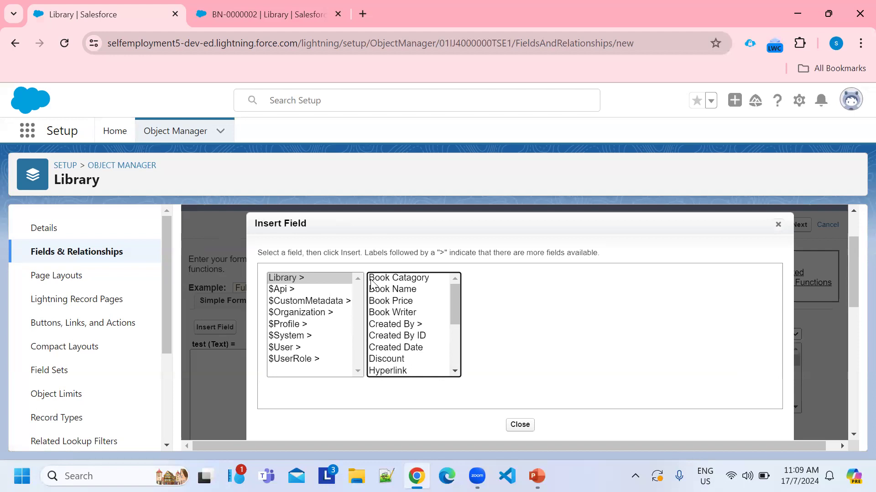
click(778, 224)
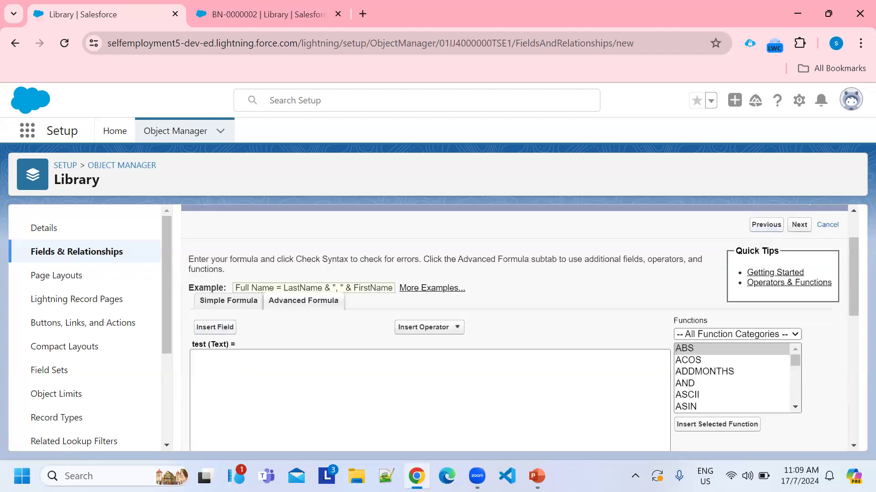
Step: Leave the Library field unsaved, find the standard Account object and open its fields and relationships
click(159, 137)
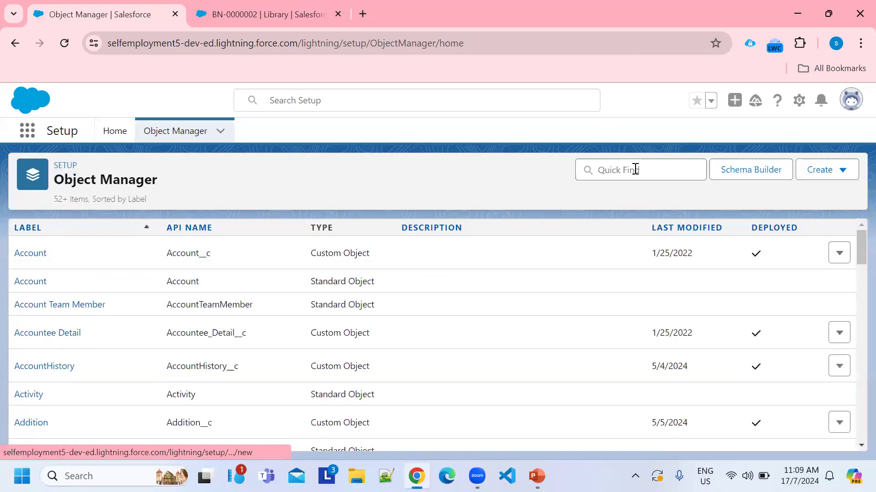
click(635, 170)
text(acco)
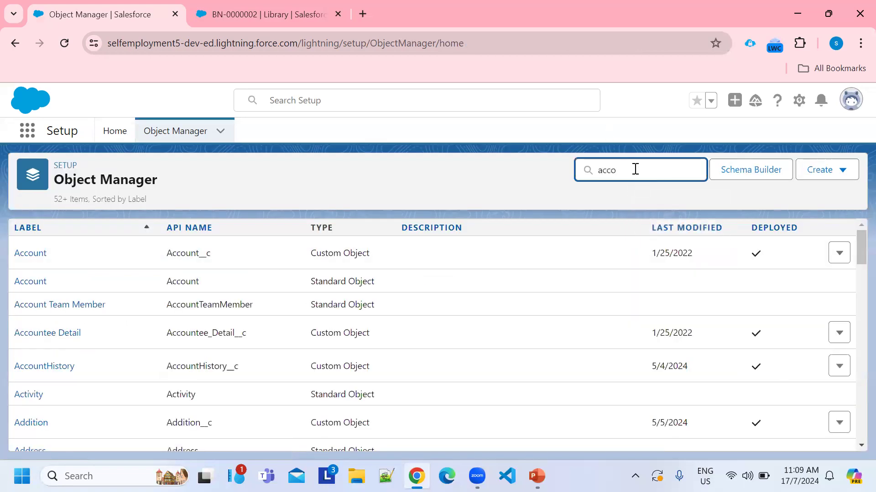
click(39, 283)
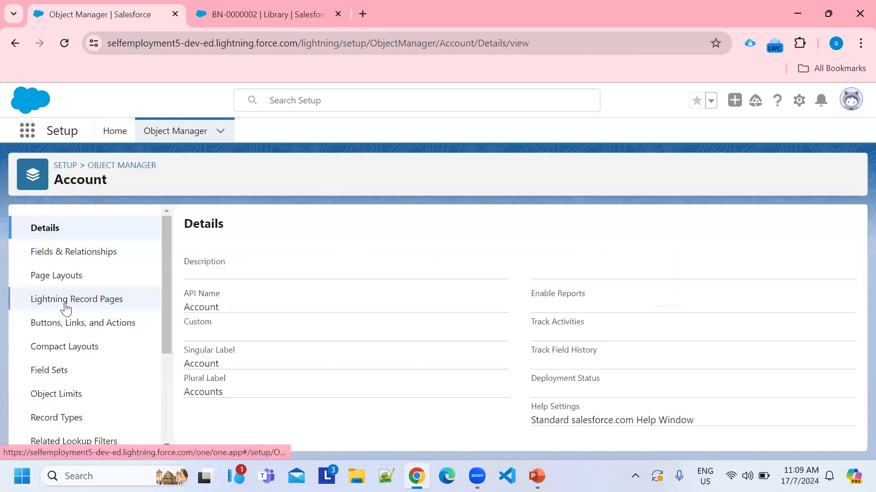
click(80, 253)
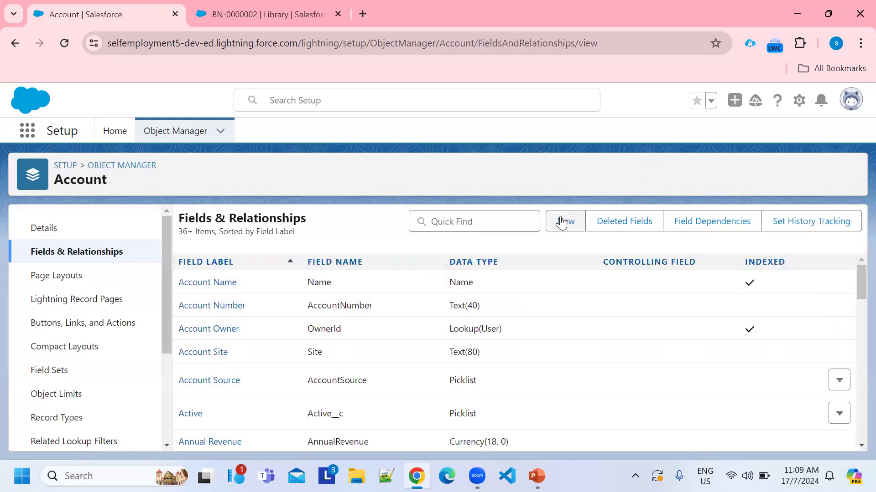
Step: Start a new custom field of type Formula on the Account object and continue to its output type
click(562, 223)
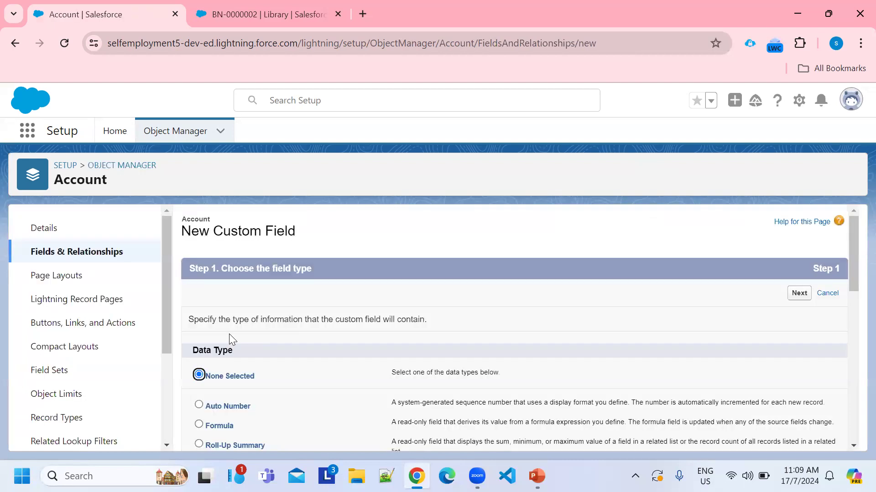
scroll(206, 368, down, 2)
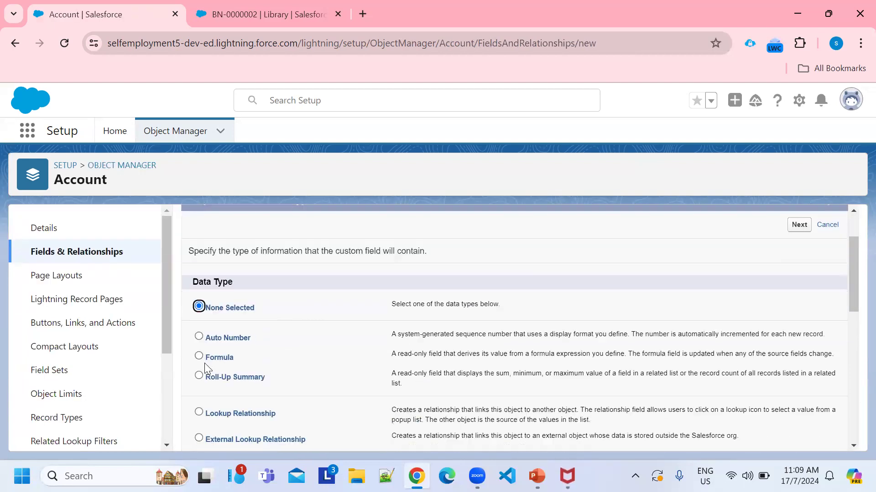
click(200, 358)
scroll(563, 336, down, 8)
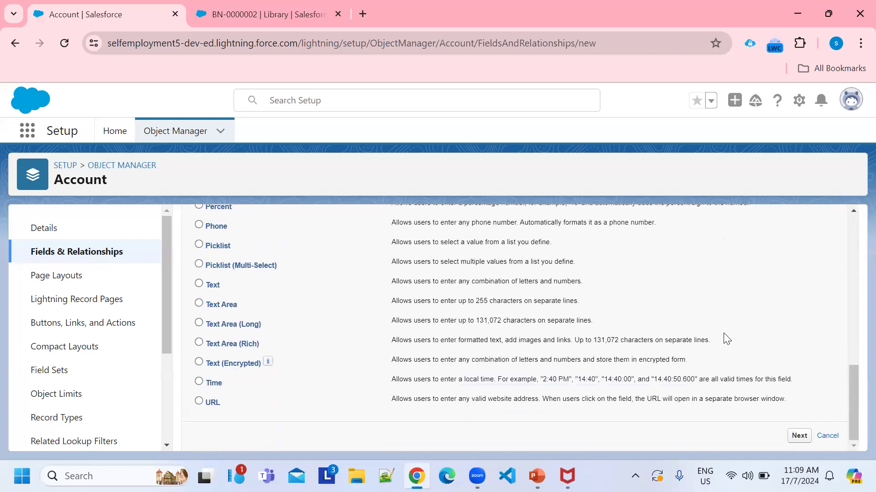
click(802, 437)
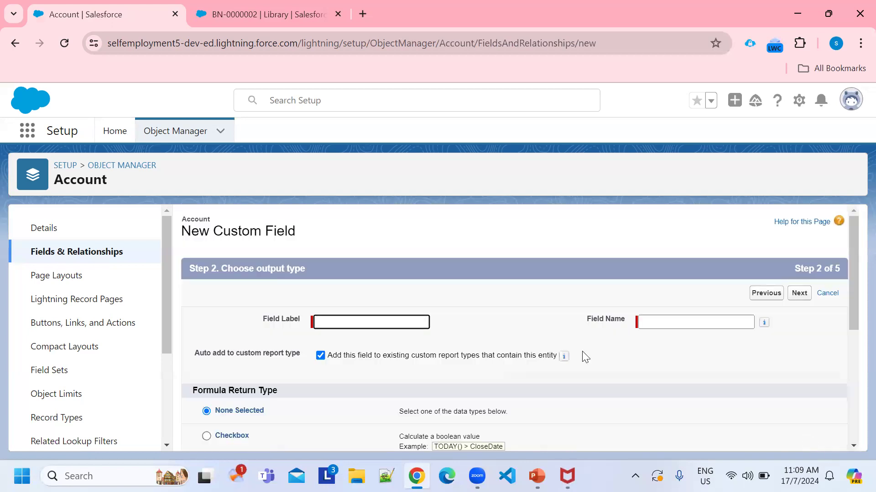
Step: Label the new Account formula field test, choose Text as its return type and continue to the formula editor
text(test)
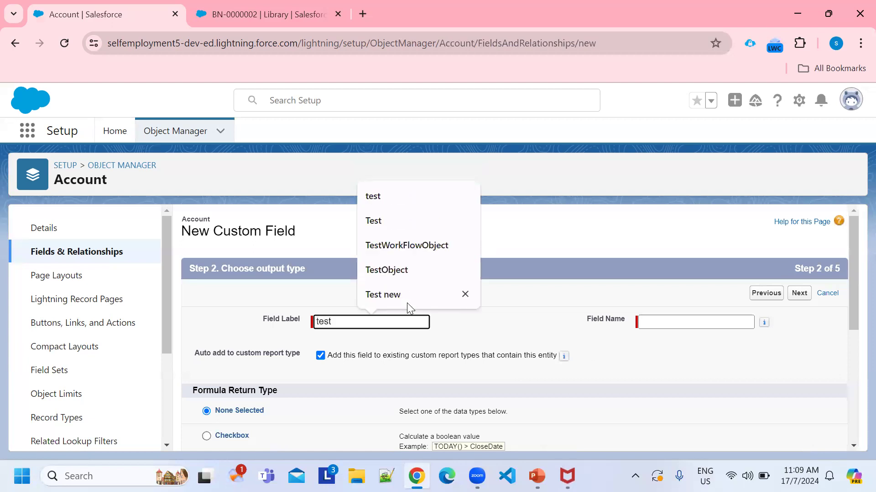
click(696, 326)
scroll(425, 354, down, 3)
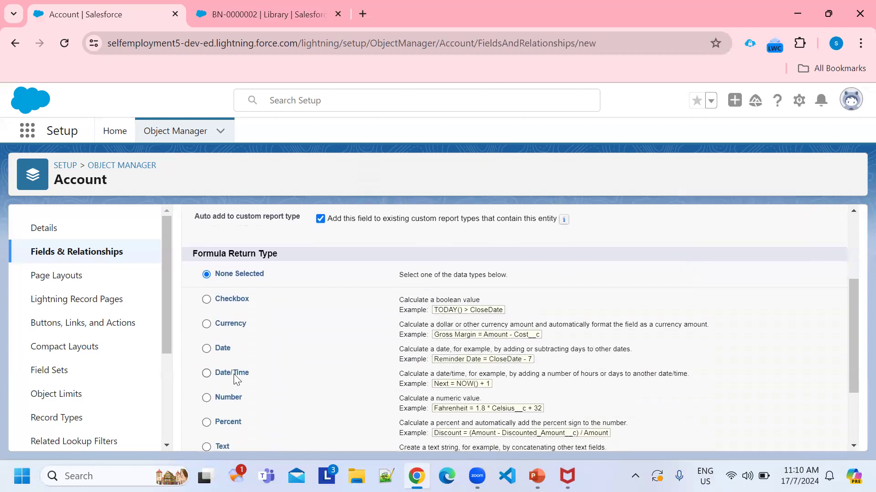
scroll(223, 383, down, 2)
click(207, 344)
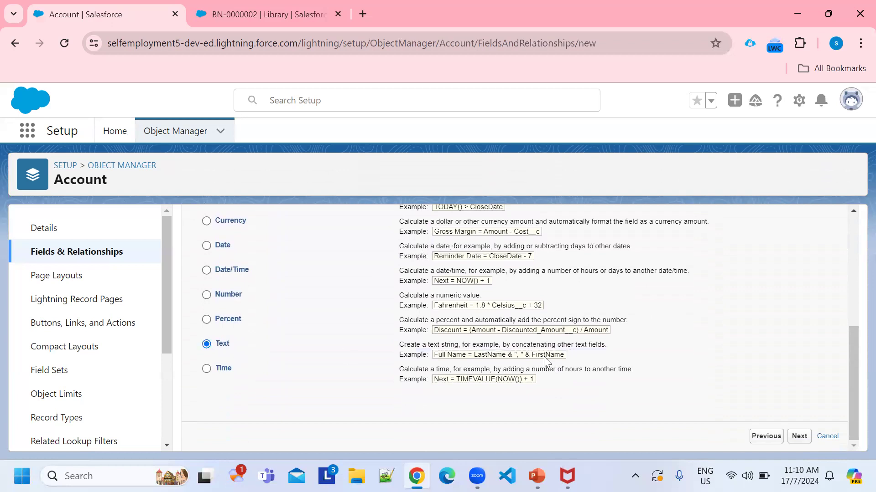
click(799, 436)
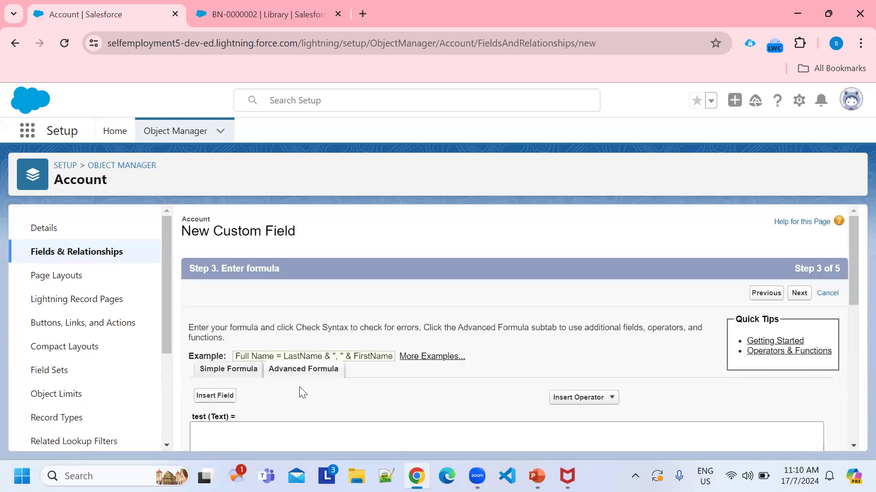
Step: Insert the City field into the advanced formula by following Account to Parent Account and its D&B Company
click(221, 328)
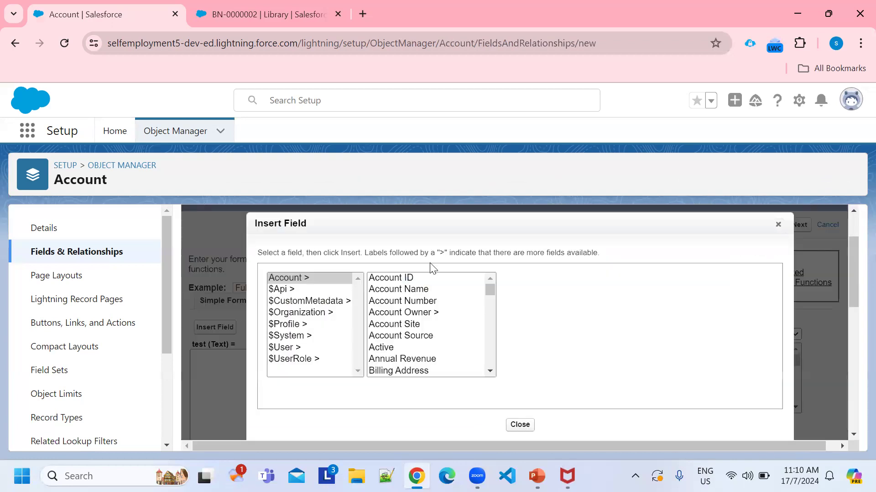
scroll(441, 284, down, 7)
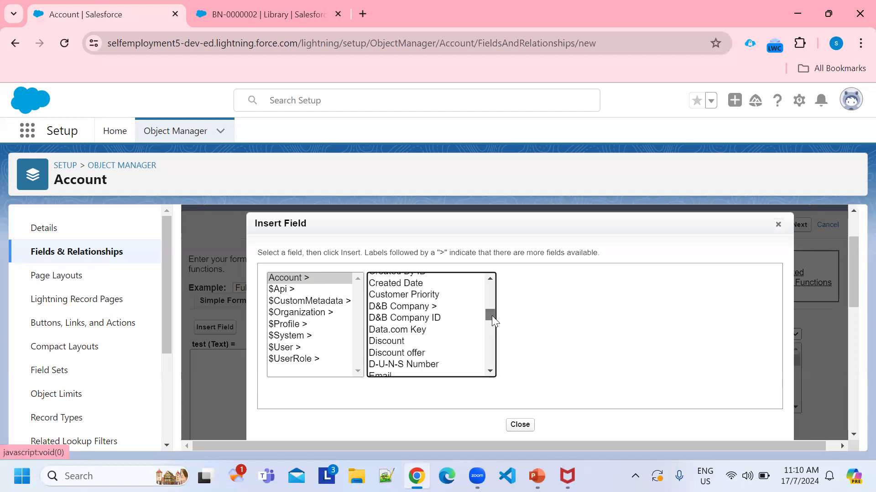
drag(492, 315, 493, 276)
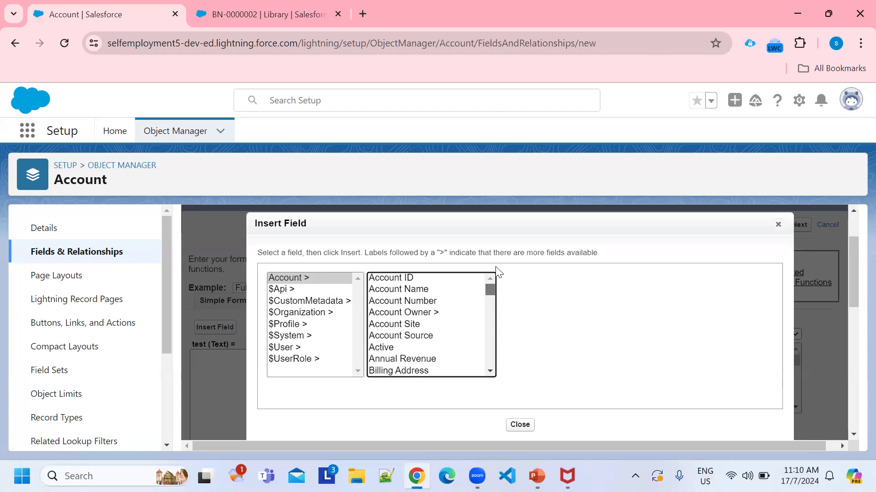
click(490, 371)
drag(490, 372, 490, 372)
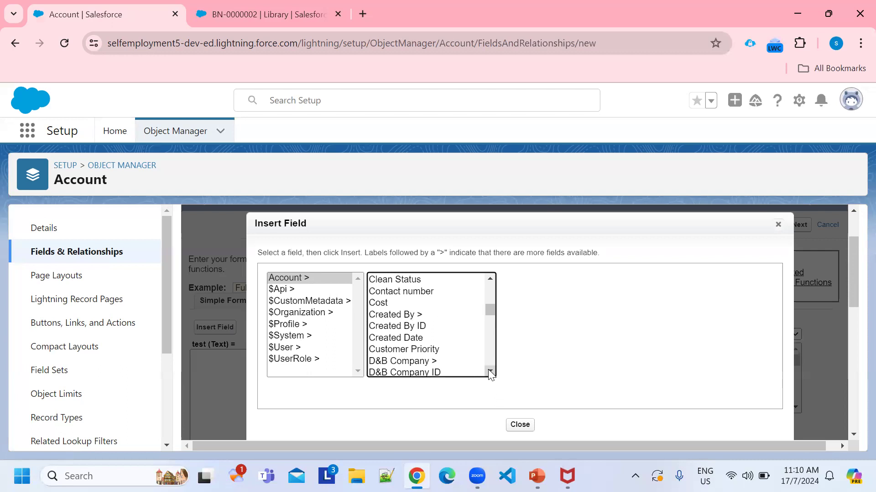
drag(489, 371, 489, 371)
click(426, 316)
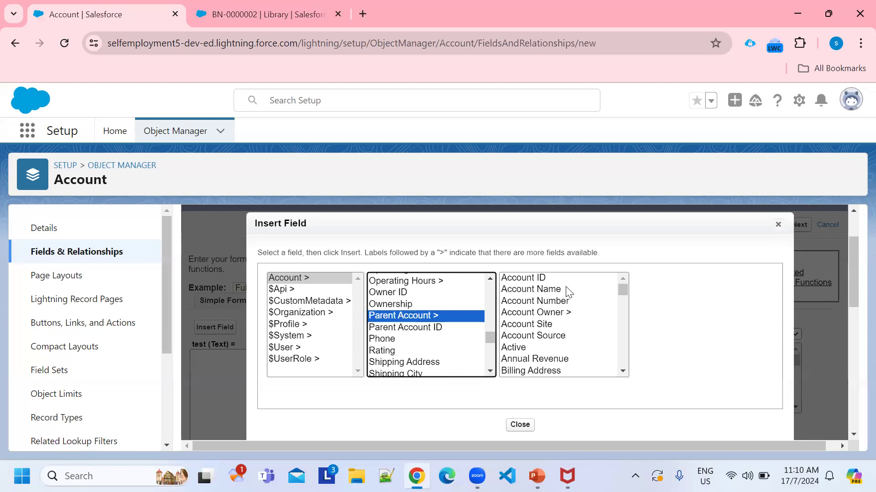
drag(623, 370, 623, 371)
click(550, 306)
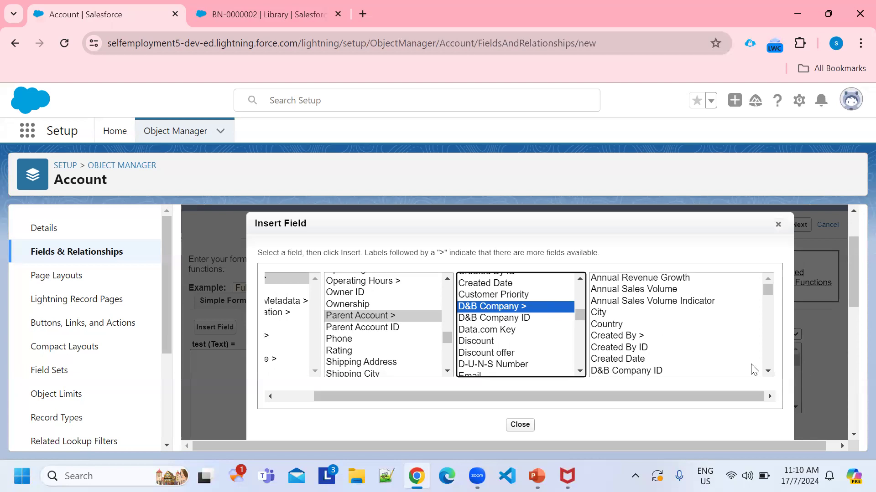
click(602, 312)
click(707, 354)
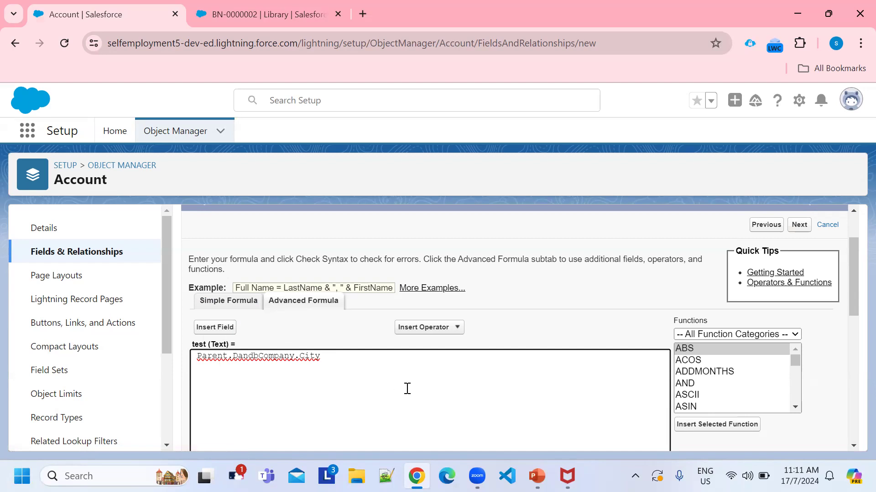
Step: Look over the formula and its blank field handling options, and switch to the formula considerations presentation in PowerPoint
scroll(406, 389, down, 6)
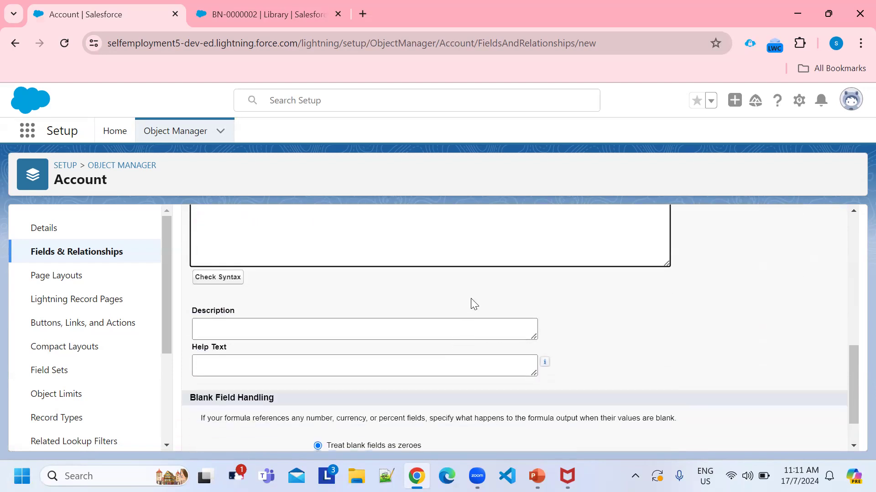
scroll(471, 298, up, 5)
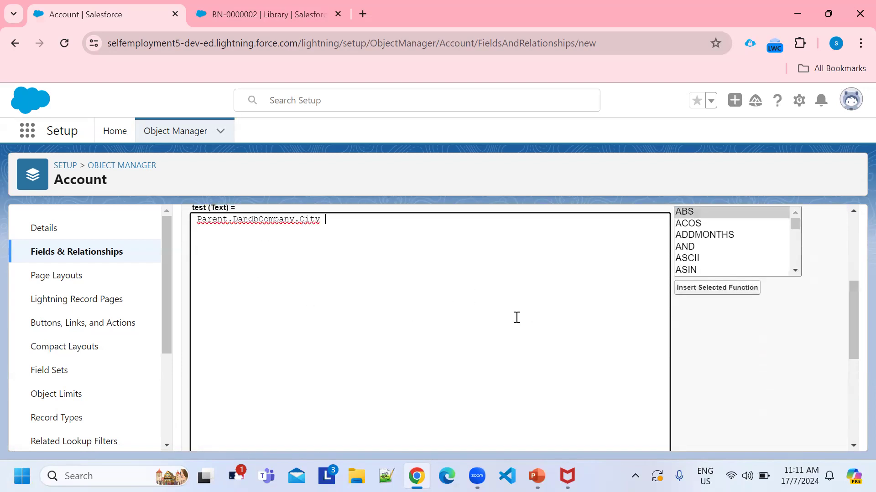
scroll(515, 316, down, 5)
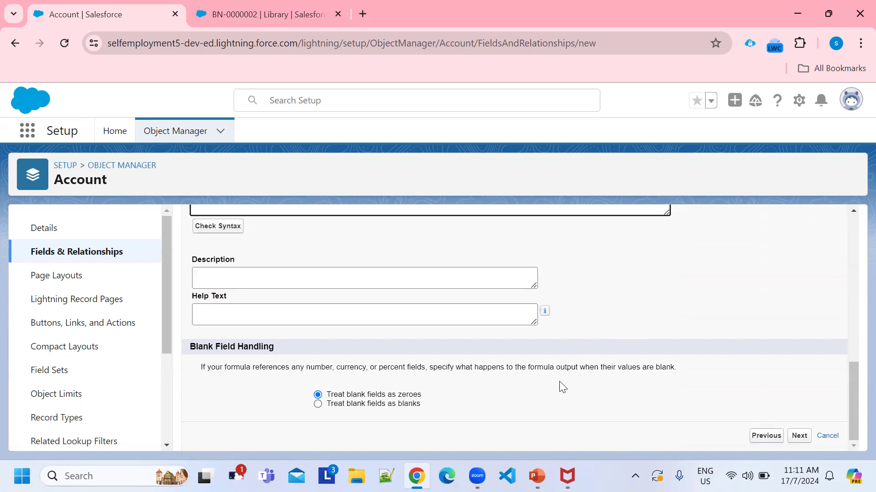
mouse_move(537, 476)
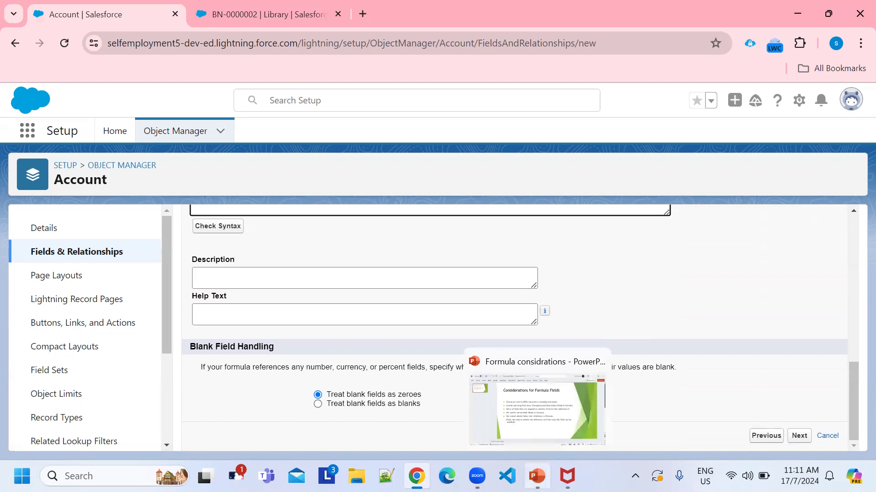
click(536, 477)
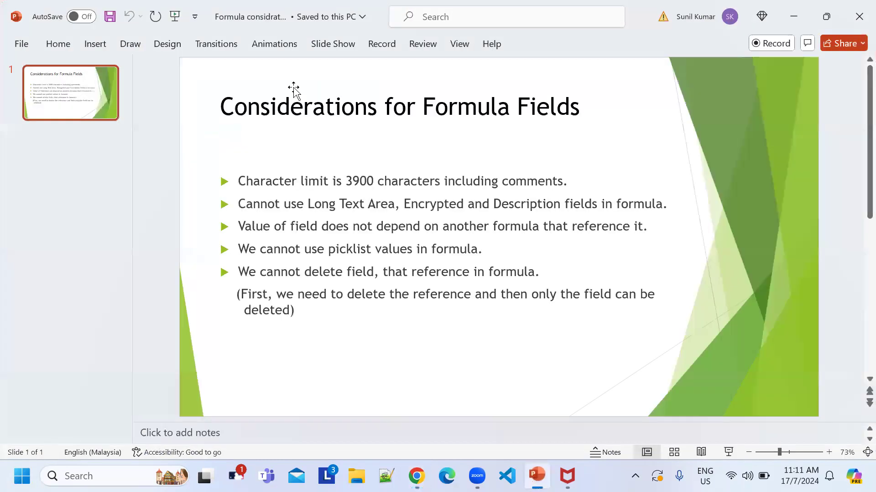